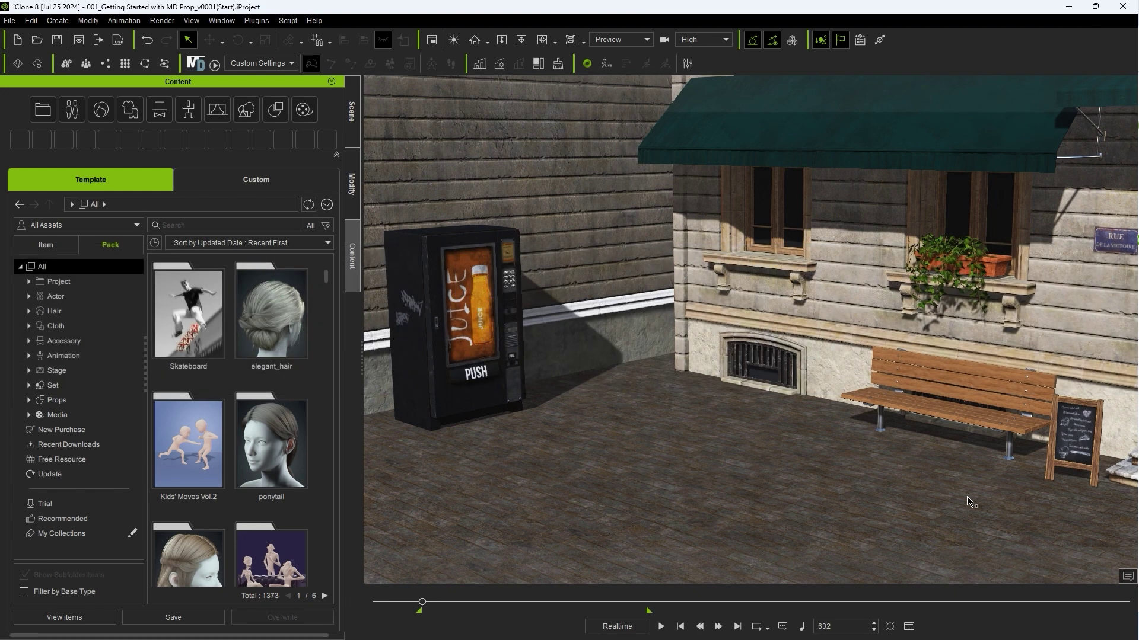
# - Add the 01_Sit on Chair prop from the MD Props pack to the open pavement in the scene
pyautogui.click(274, 110)
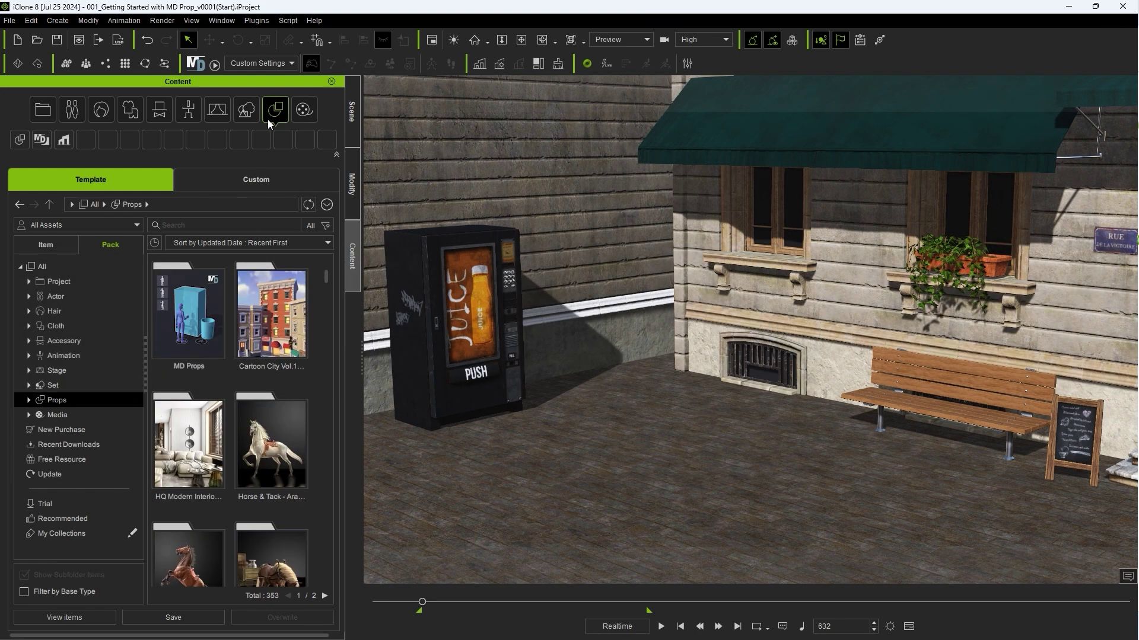
pyautogui.click(37, 147)
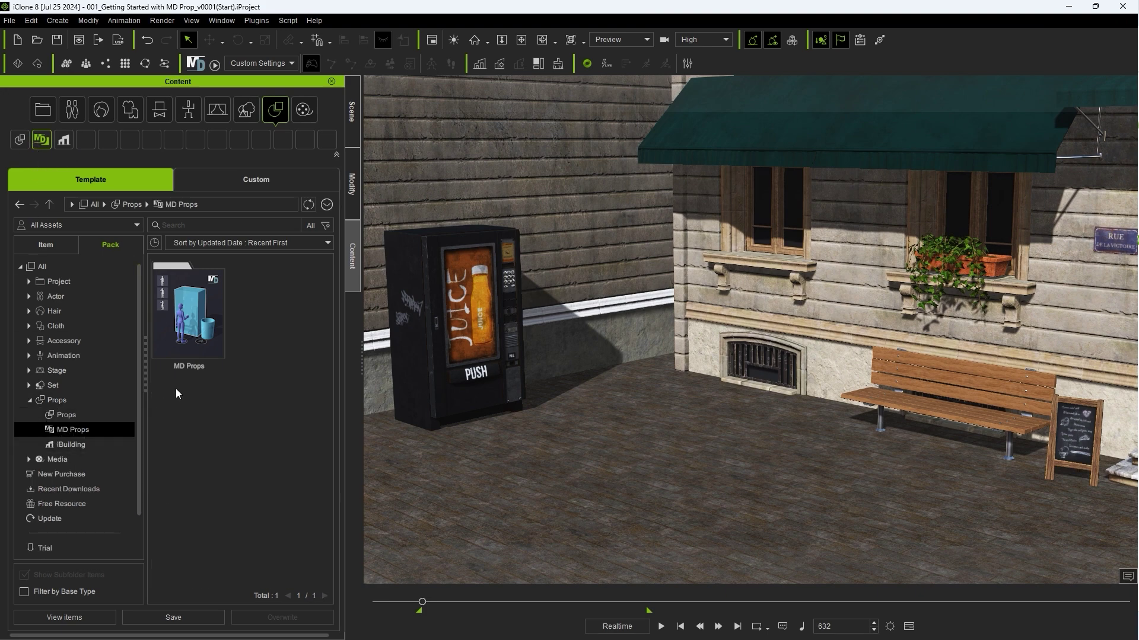
pyautogui.doubleClick(186, 376)
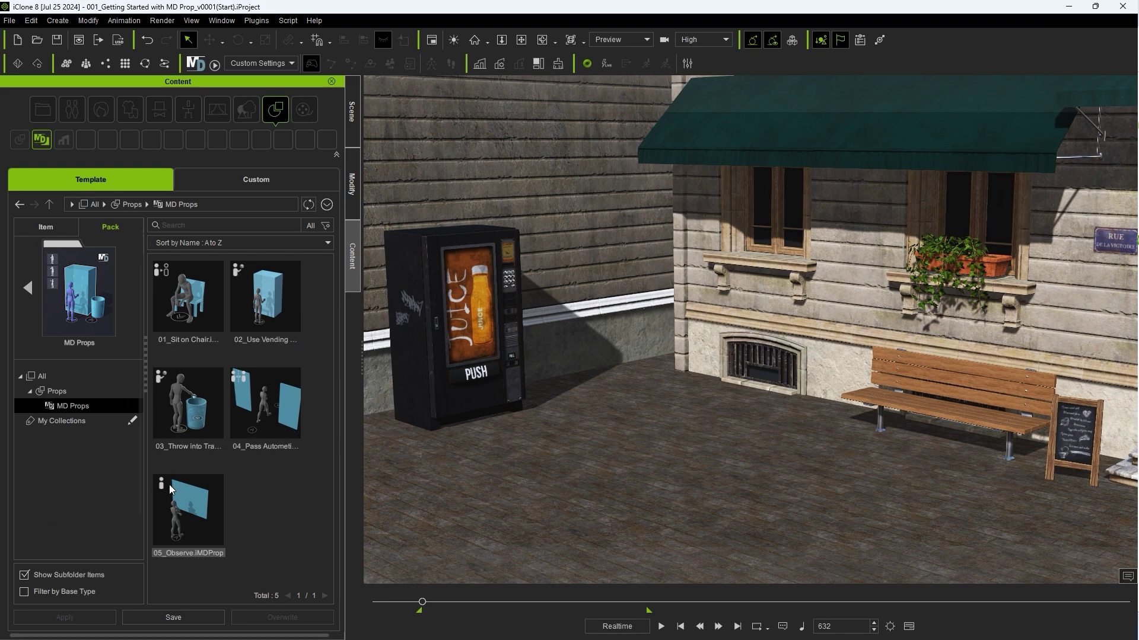
pyautogui.click(193, 305)
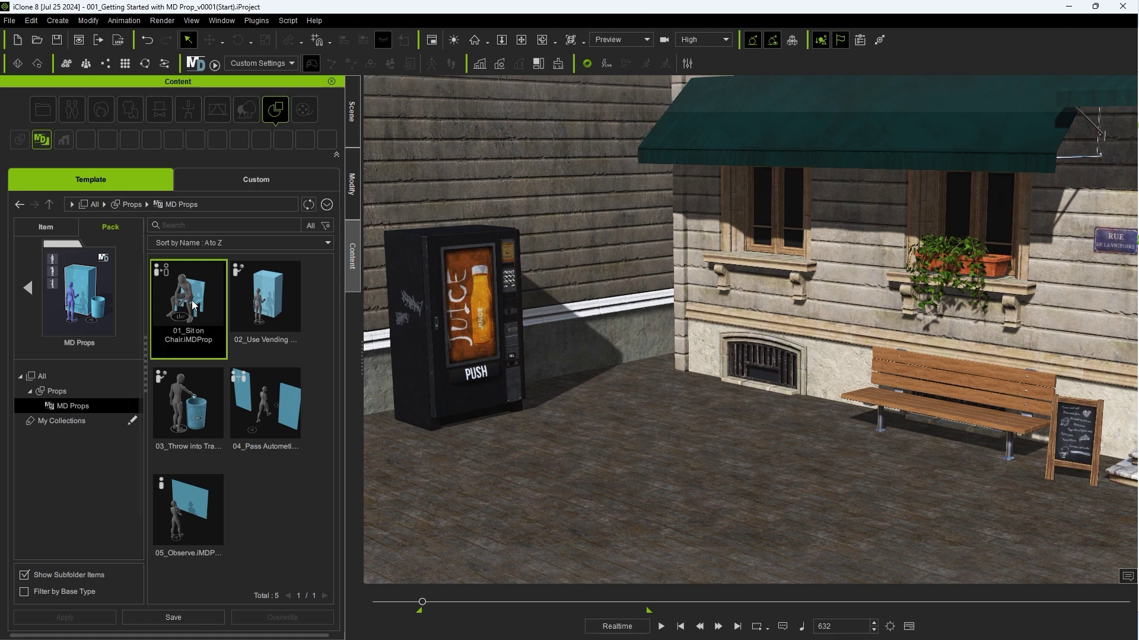
pyautogui.moveTo(193, 305); pyautogui.dragTo(749, 480)
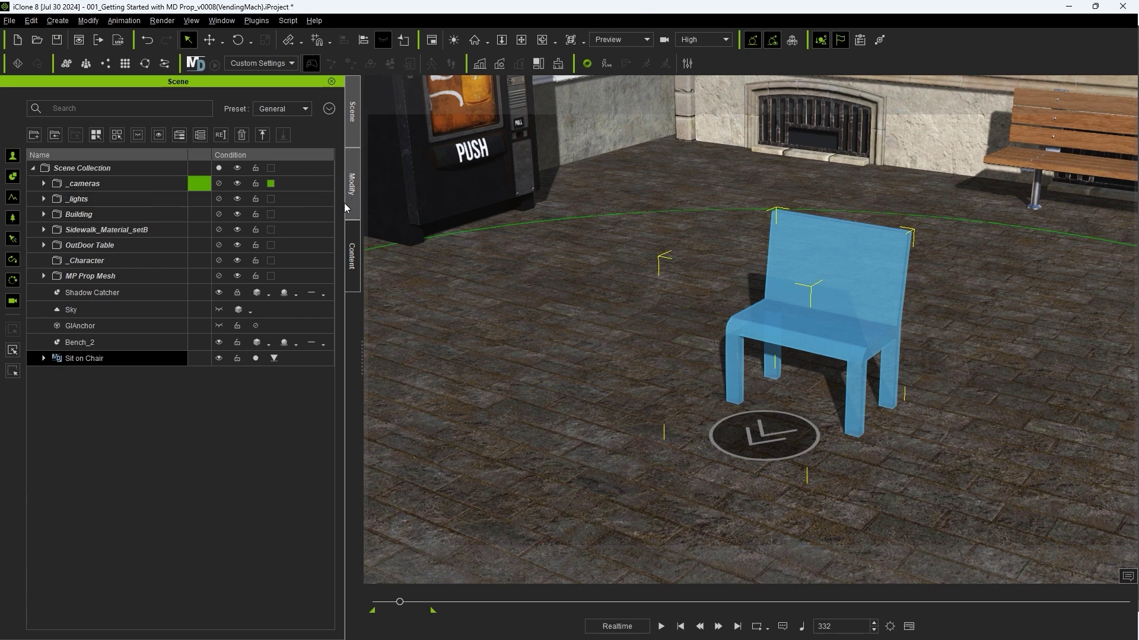
# - Review the Sit on Chair prop's modifiable properties and expand its hierarchy in the scene list
pyautogui.click(351, 185)
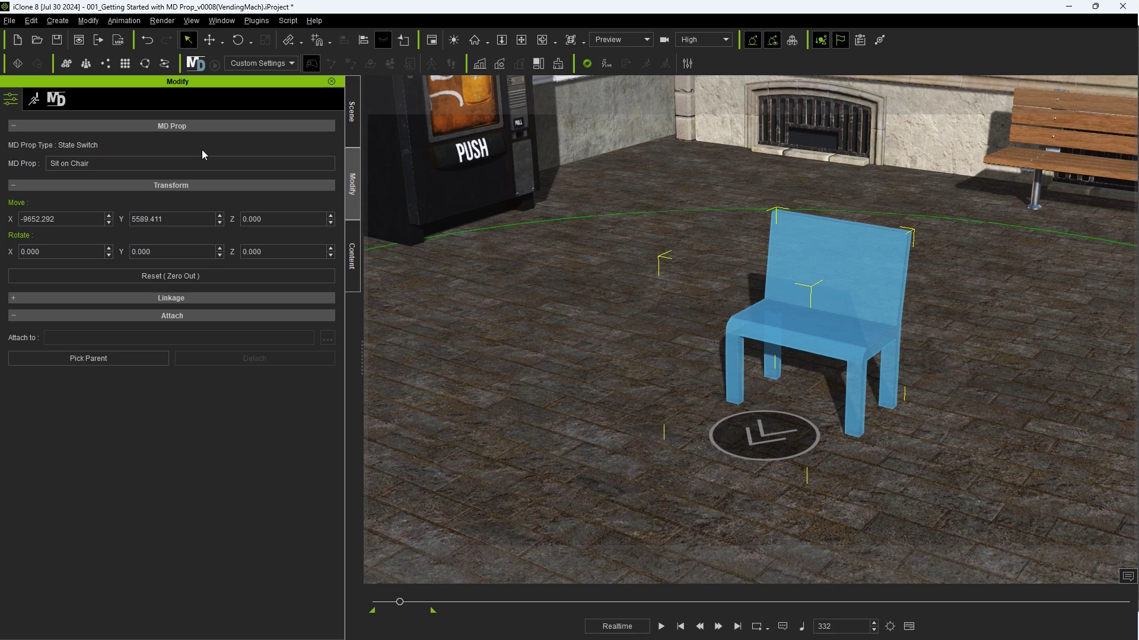
pyautogui.click(352, 137)
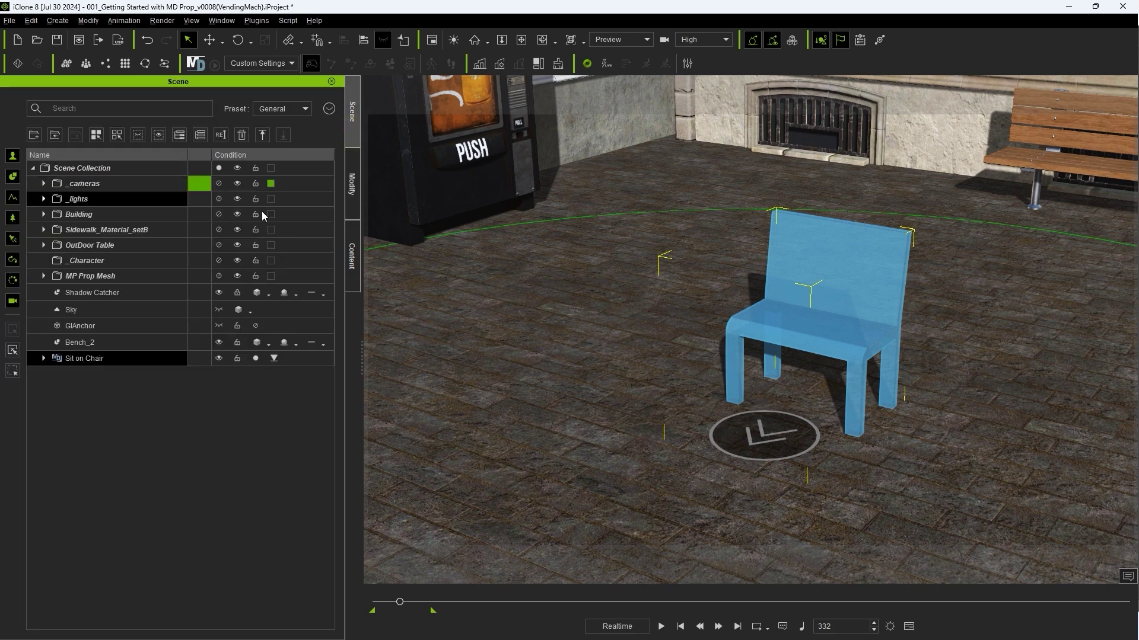
pyautogui.click(44, 359)
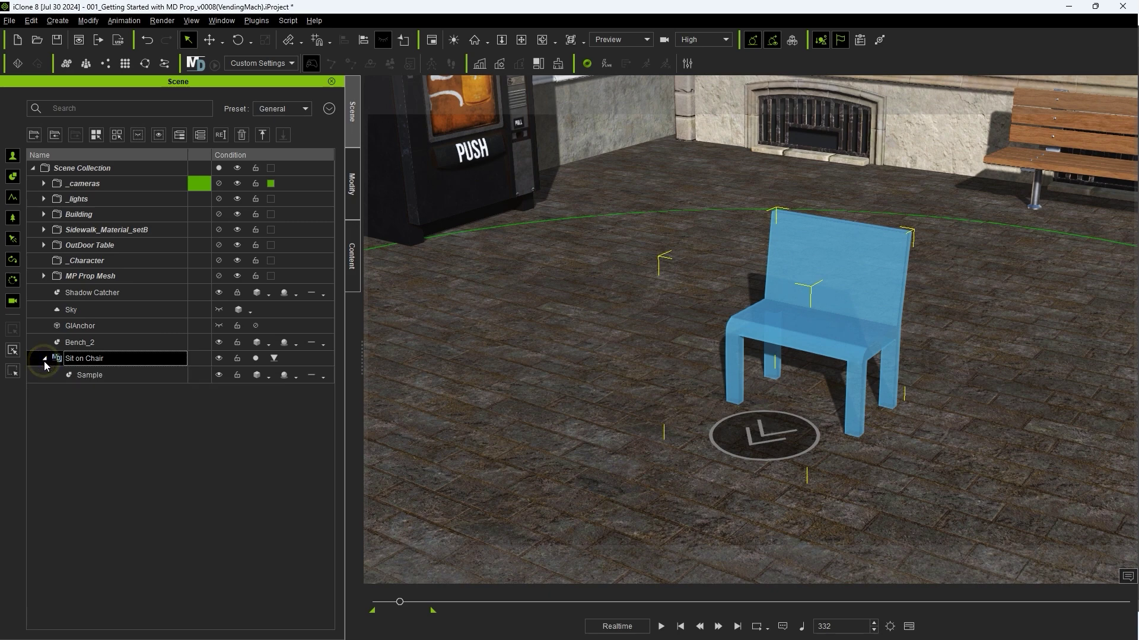
# - Hide the Sample mesh under Sit on Chair and show it again
pyautogui.click(90, 374)
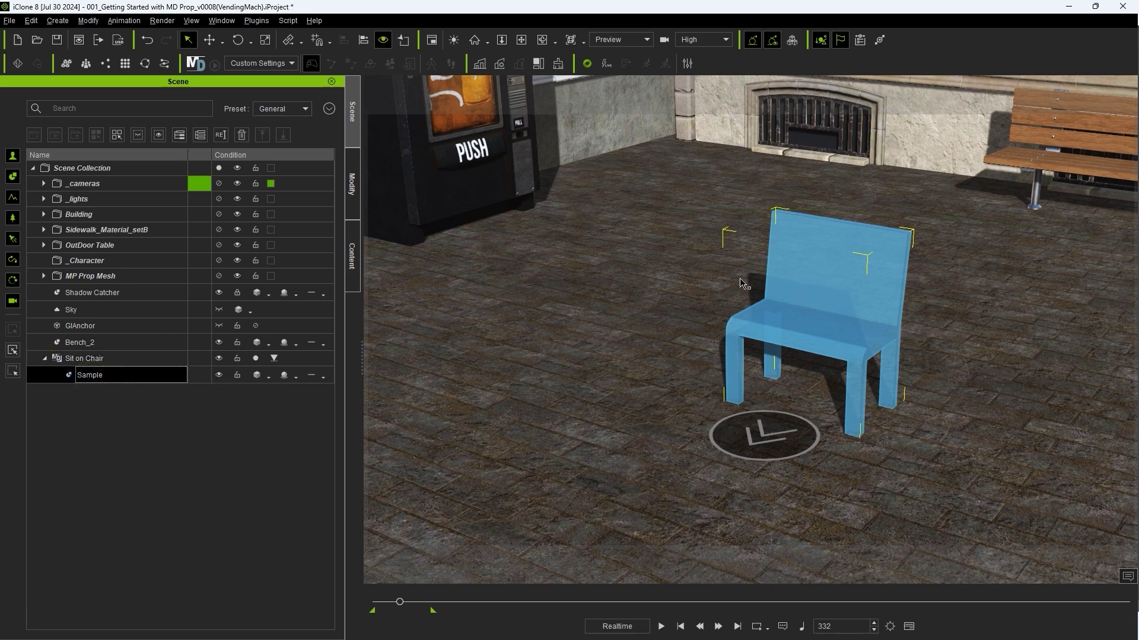
pyautogui.click(218, 376)
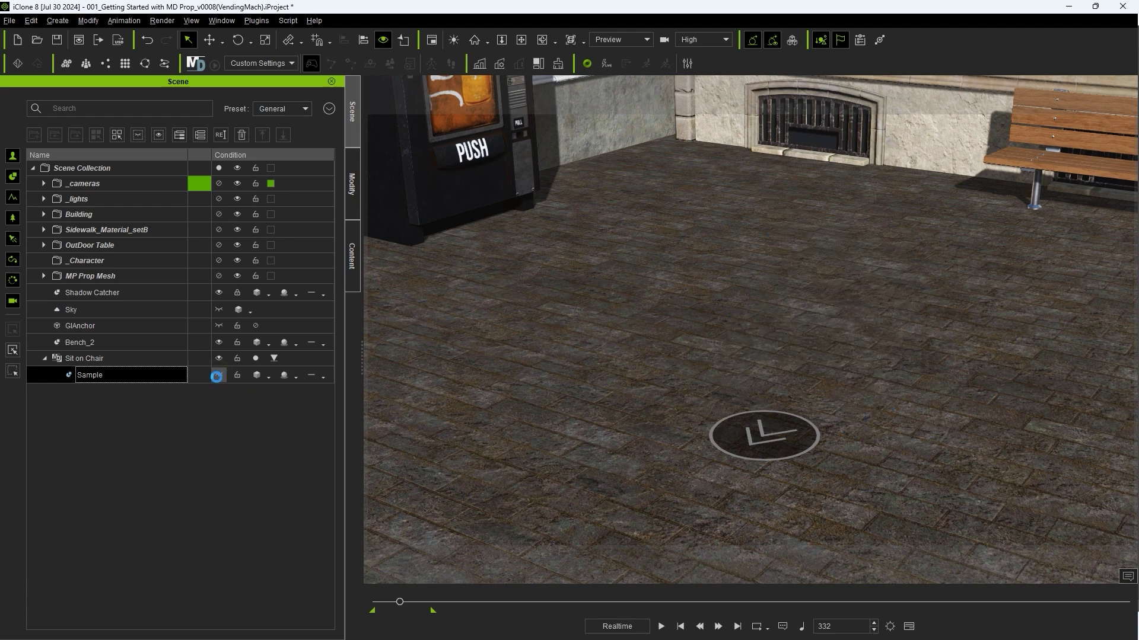
pyautogui.click(217, 376)
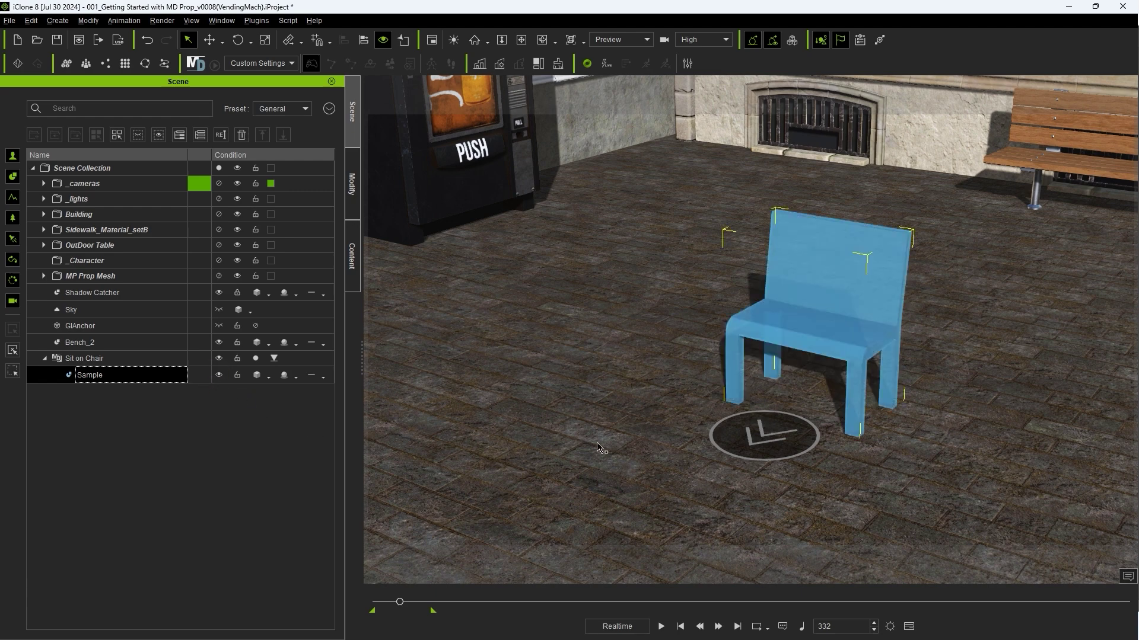
# - Toggle the Sit on Chair prop's two MD condition settings off and back on
pyautogui.click(274, 359)
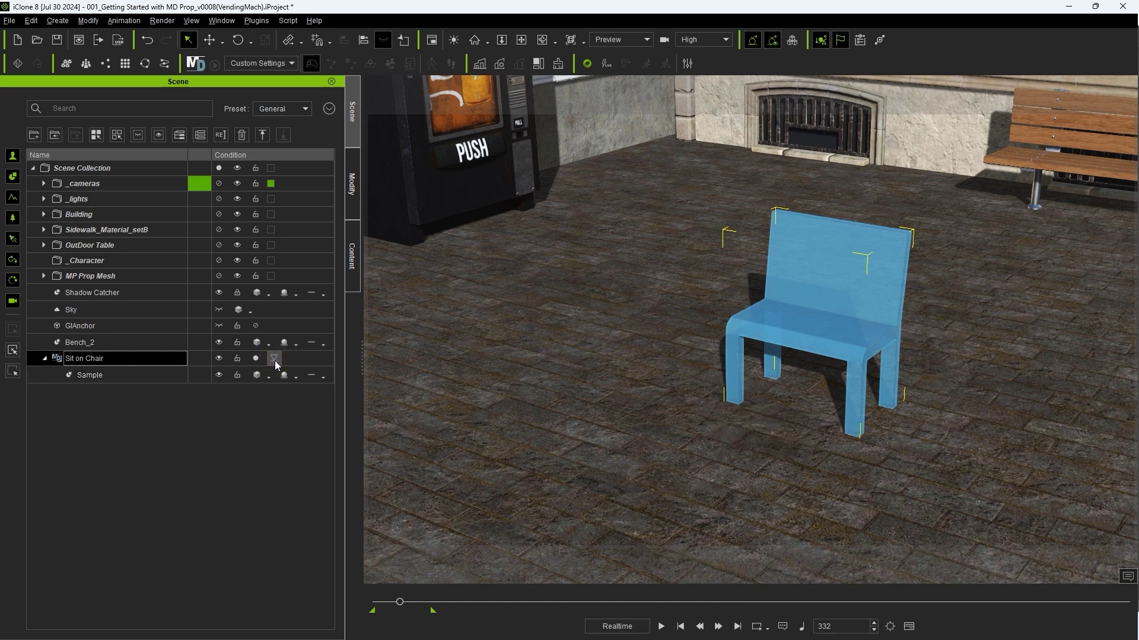
pyautogui.click(274, 359)
pyautogui.click(274, 359)
pyautogui.click(274, 359)
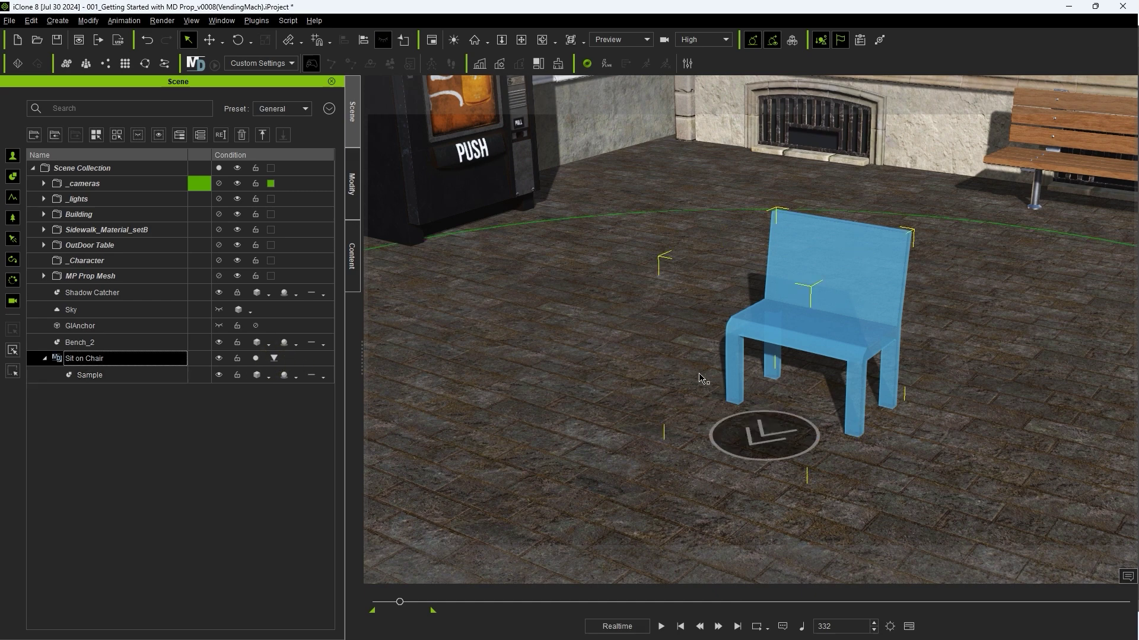
pyautogui.scroll(-5, 780, 270)
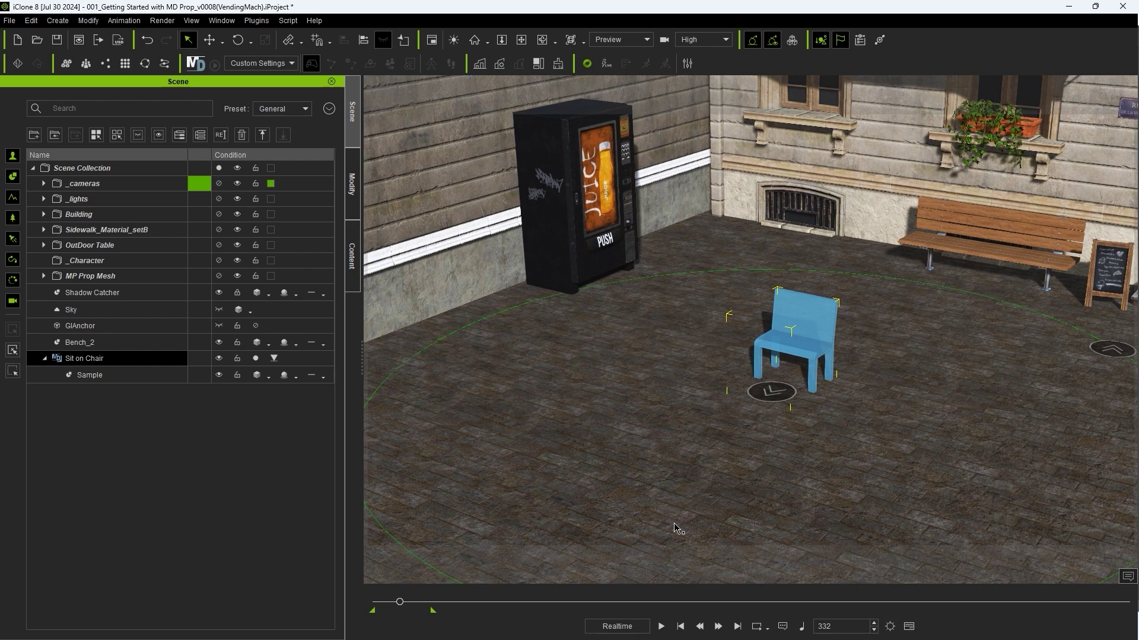
pyautogui.click(255, 360)
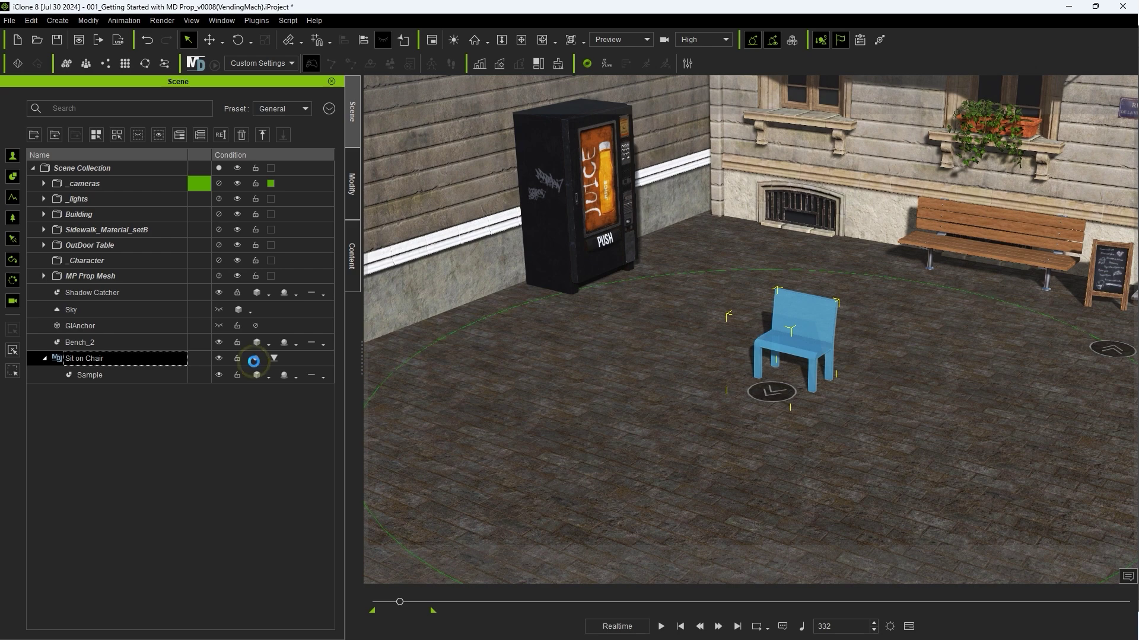
pyautogui.click(255, 360)
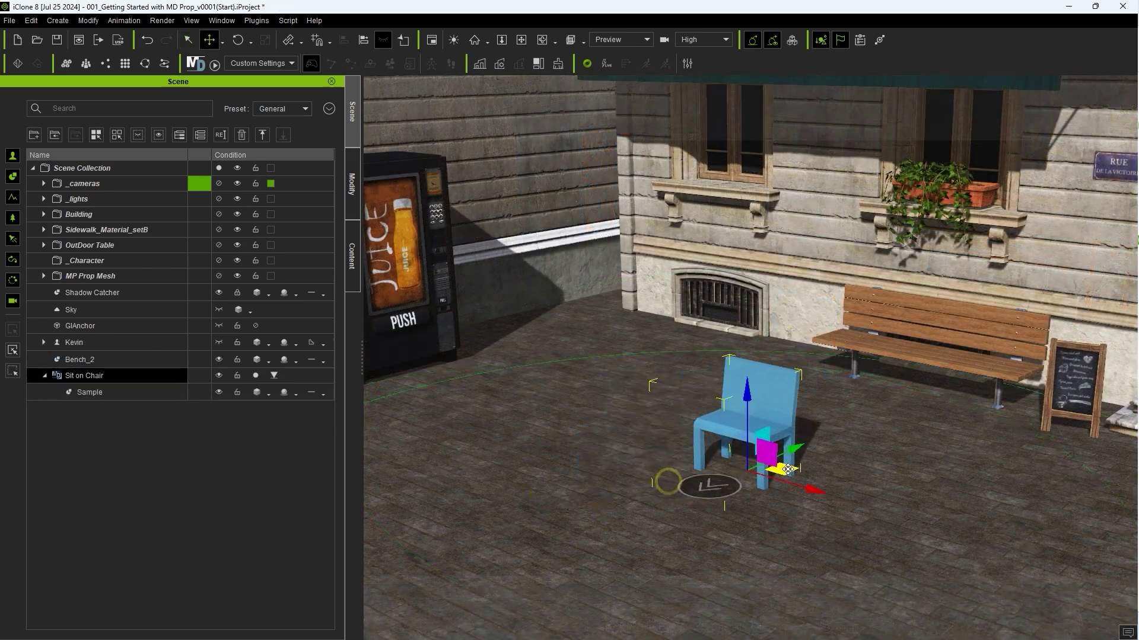
# - Move the Sit on Chair prop across the ground so that it overlaps the middle of the wooden bench
pyautogui.moveTo(787, 470); pyautogui.dragTo(953, 393)
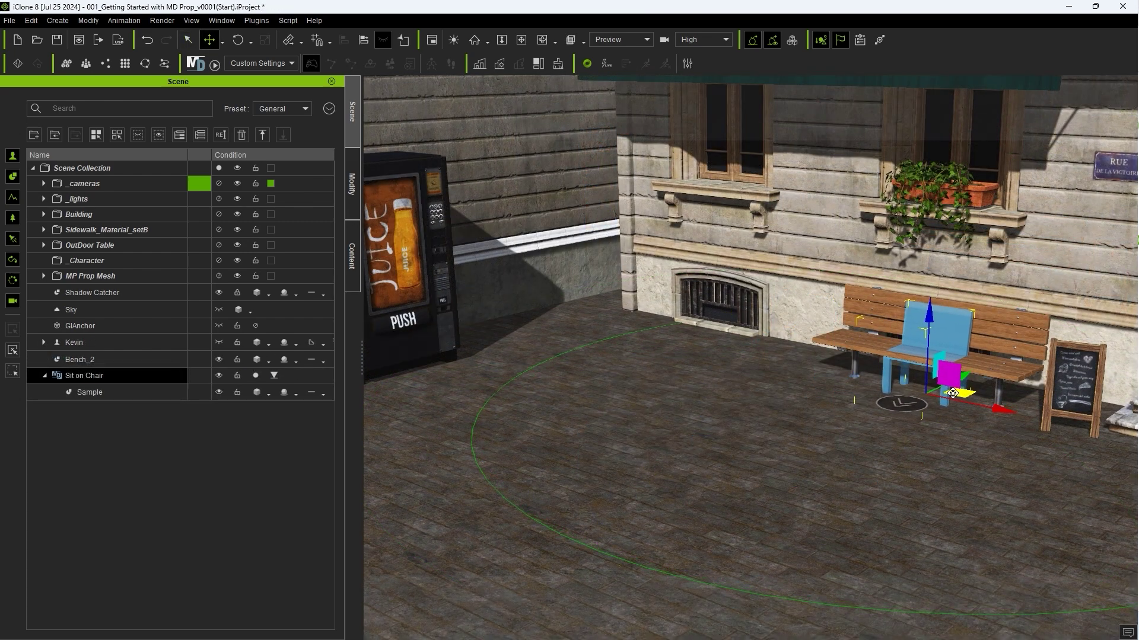
pyautogui.press('q')
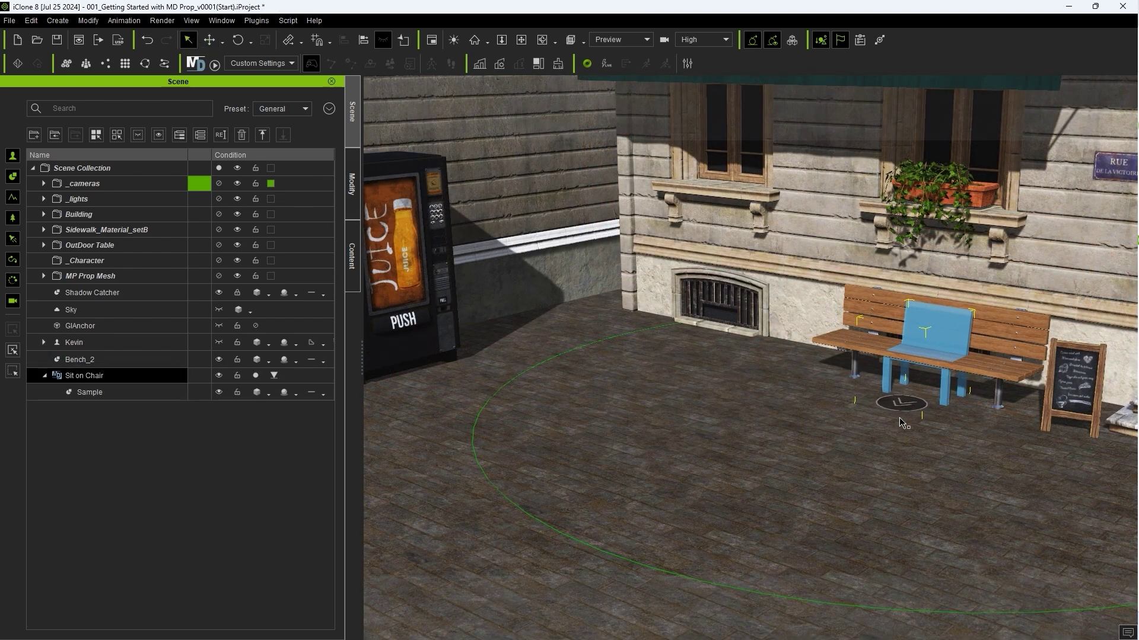
# - Attach the Bench_2 object to the Sit on Chair prop as its parent and hide the blue Sample mesh
pyautogui.click(1013, 354)
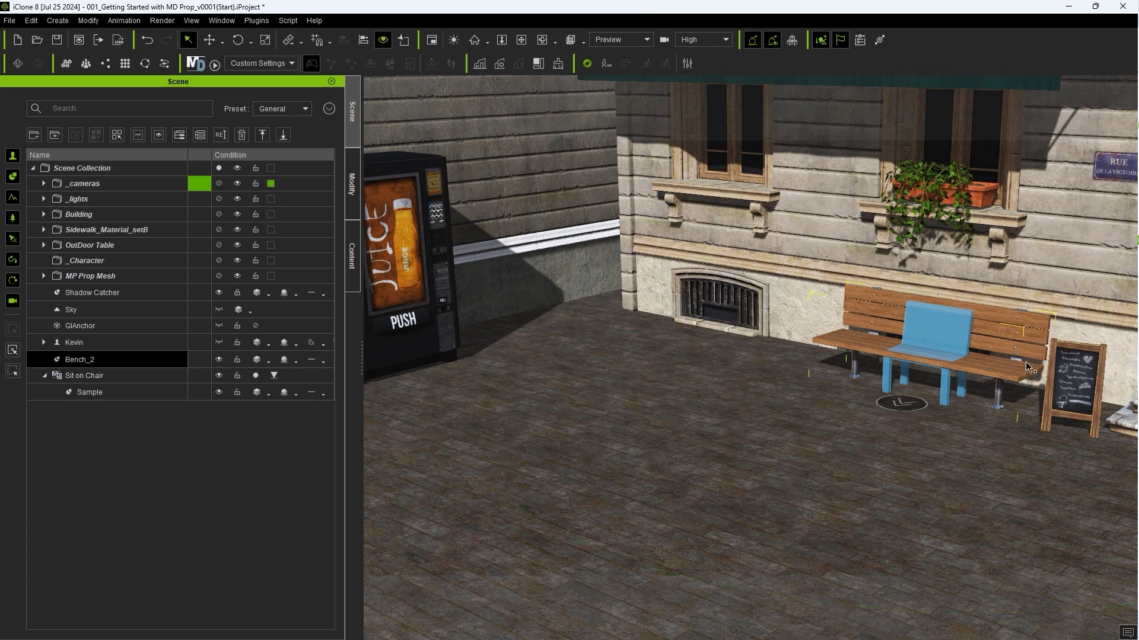
pyautogui.rightClick(848, 347)
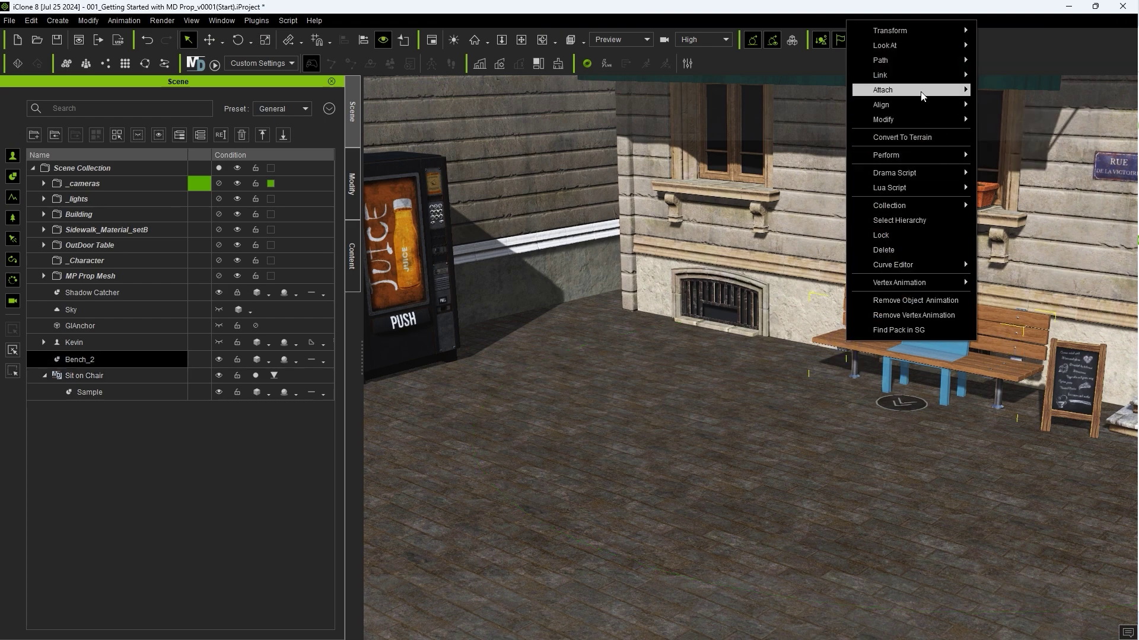
pyautogui.moveTo(917, 90)
pyautogui.click(1002, 92)
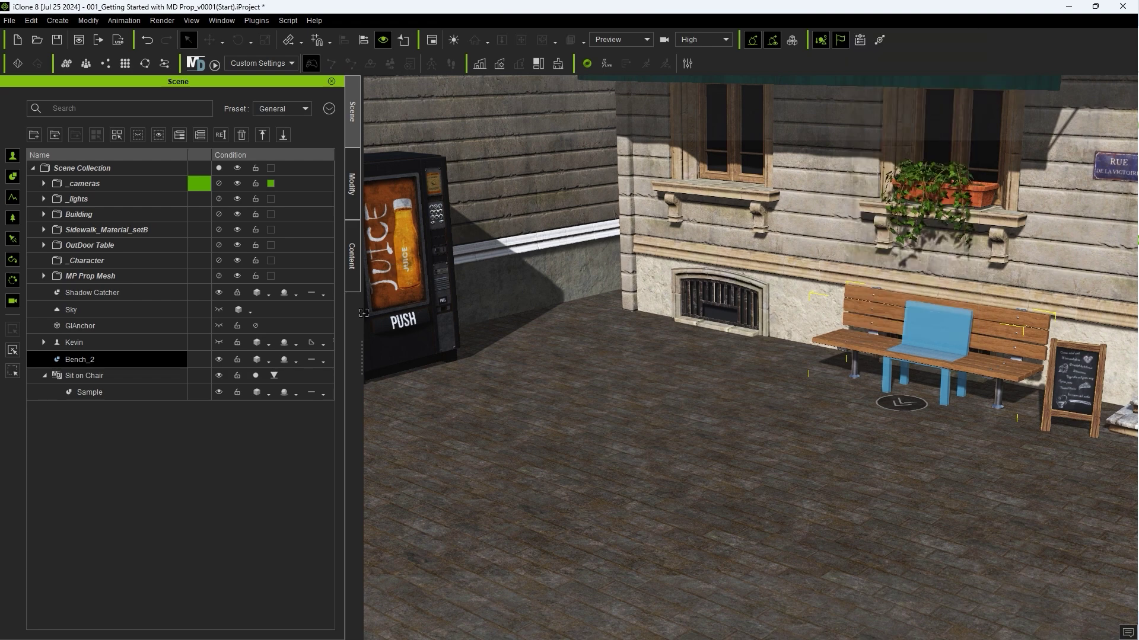
pyautogui.click(133, 374)
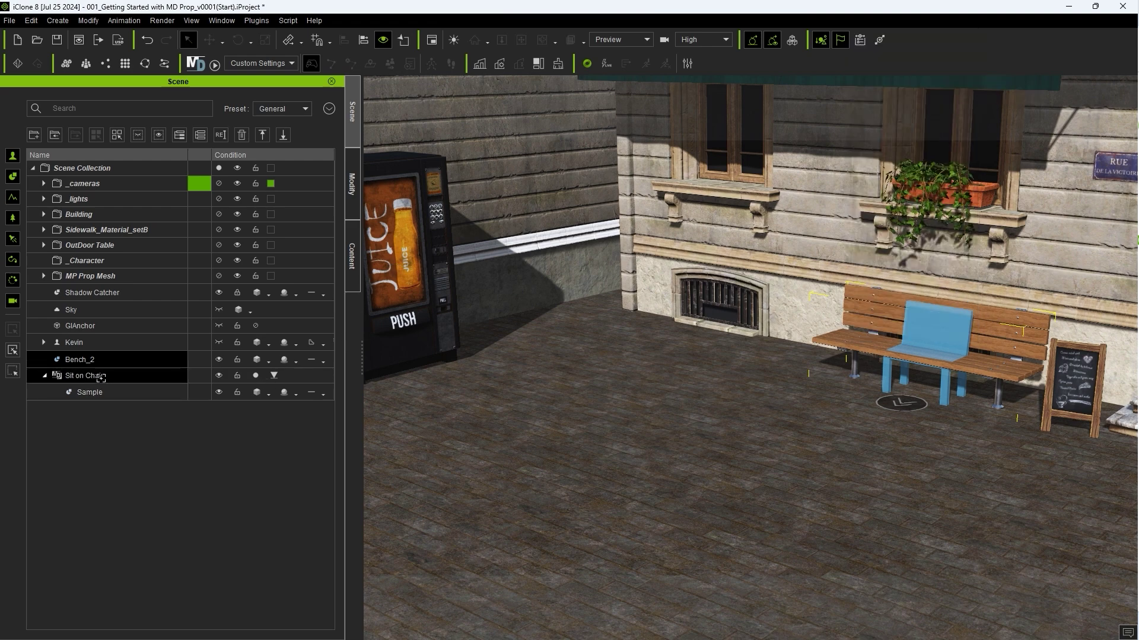
pyautogui.click(106, 376)
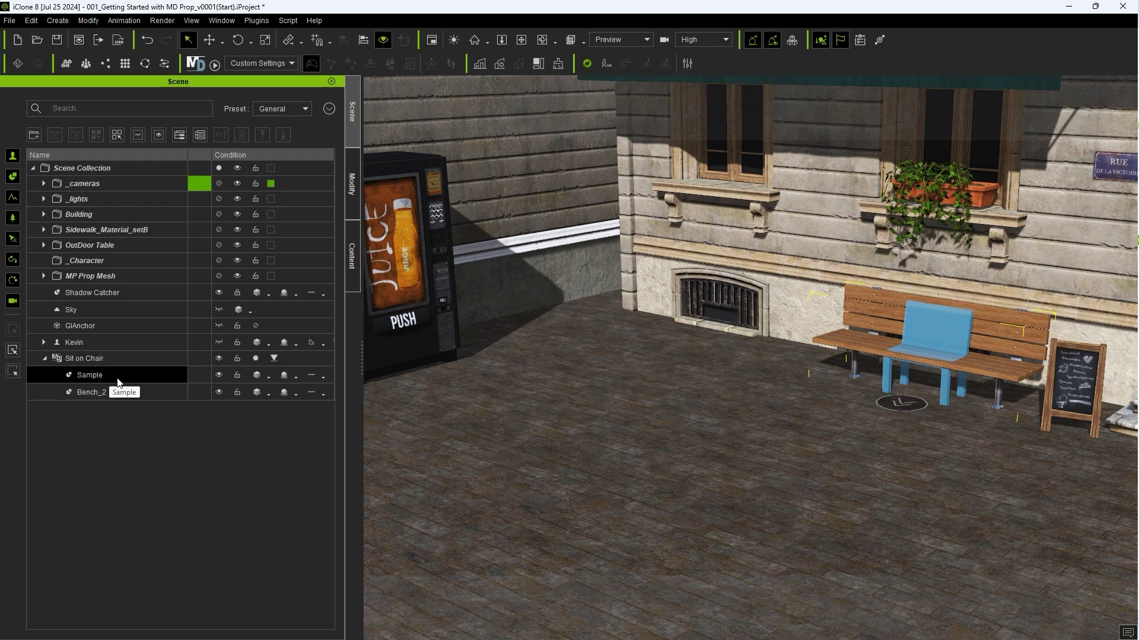
pyautogui.click(77, 376)
pyautogui.click(218, 375)
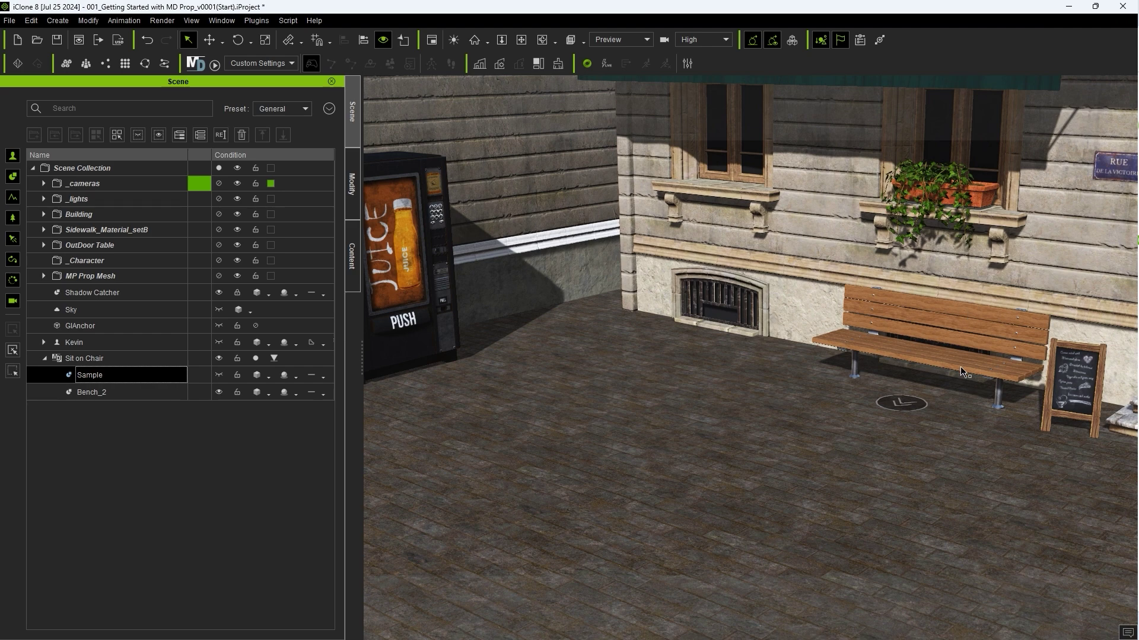
# - Add a second 01_Sit on Chair prop near the wall grate beside the bench
pyautogui.click(352, 256)
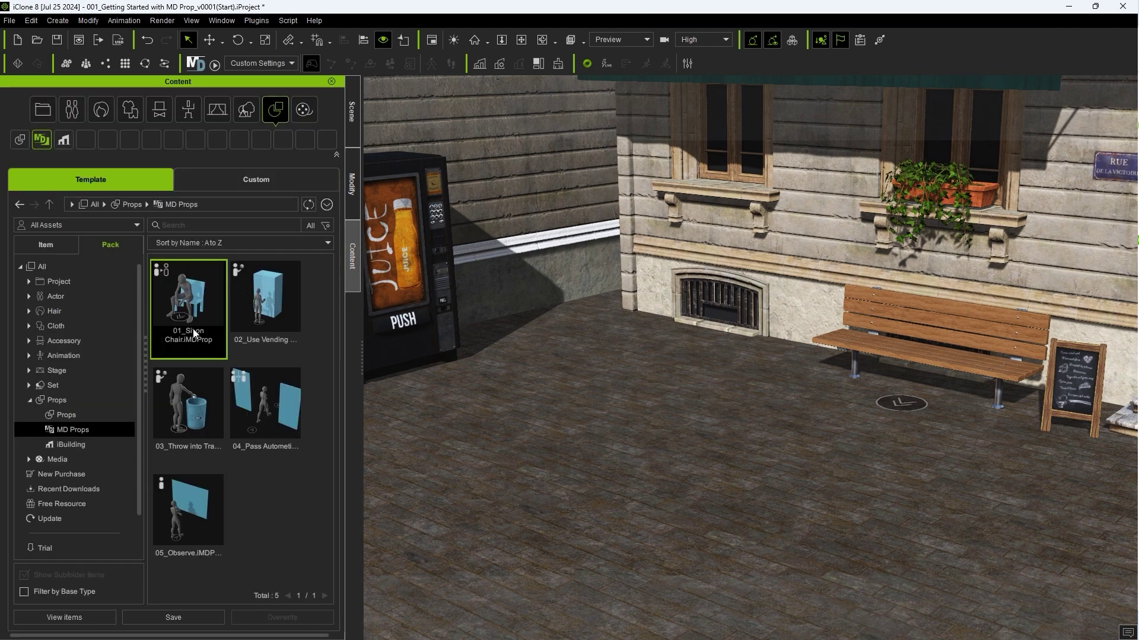
pyautogui.moveTo(190, 317); pyautogui.dragTo(683, 354)
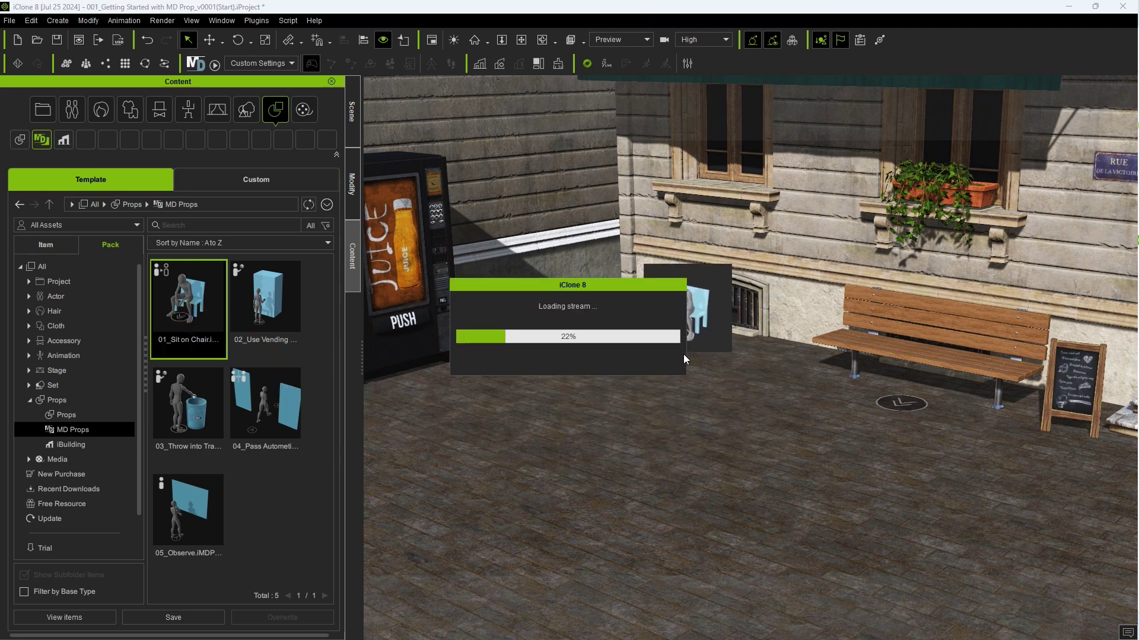
pyautogui.press('w')
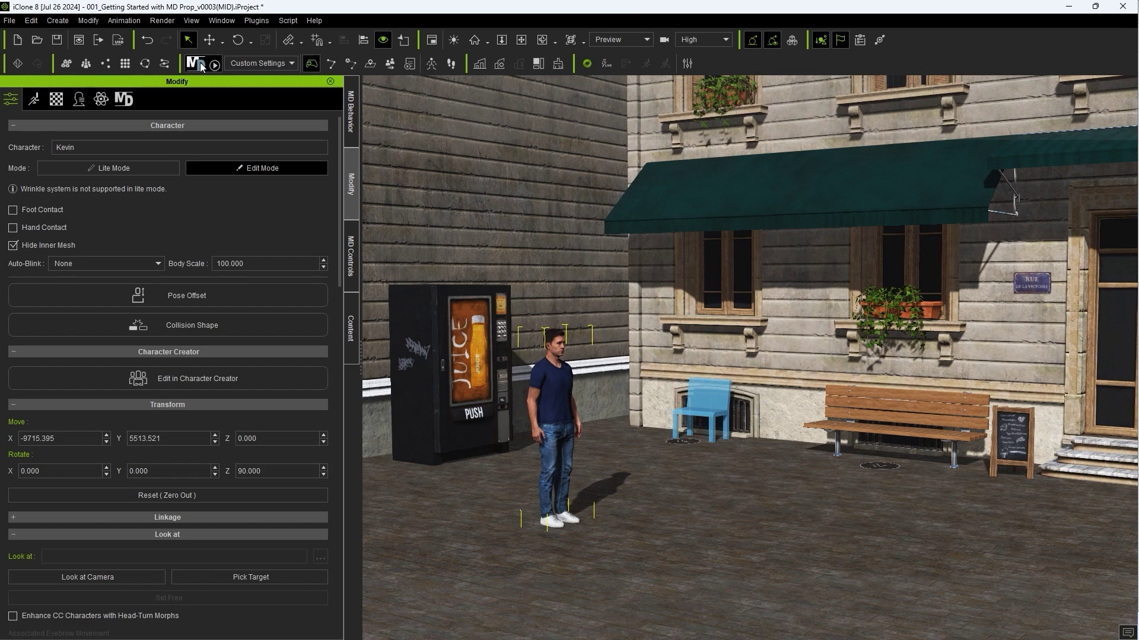
# - Enter Motion Director mode with the character selected and direct him to sit down on the bench
pyautogui.click(201, 62)
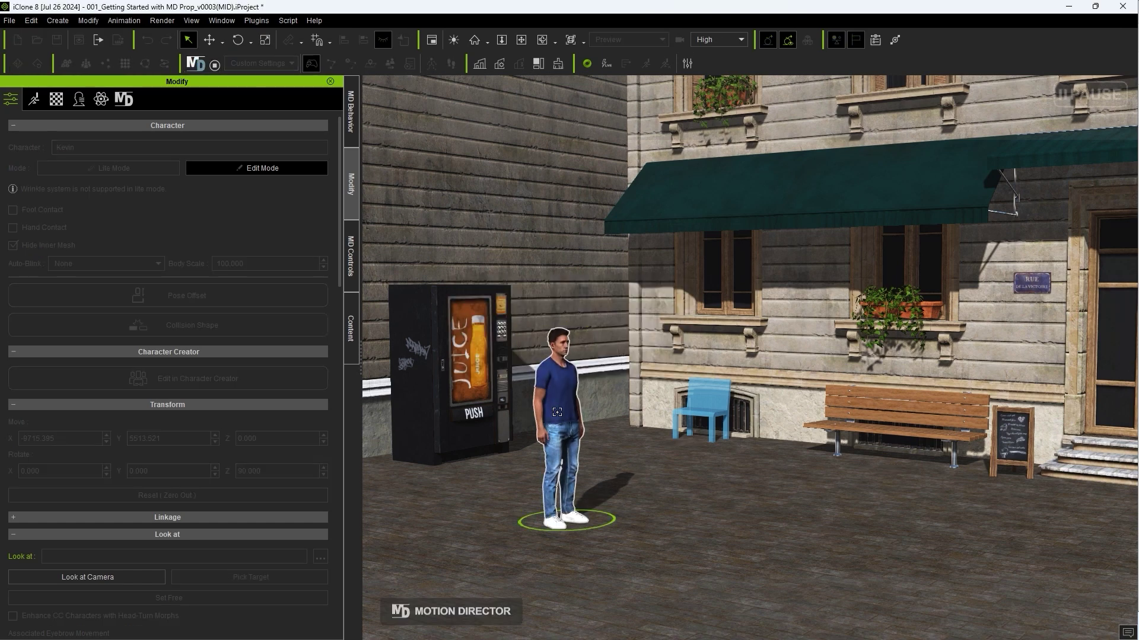
pyautogui.click(890, 414)
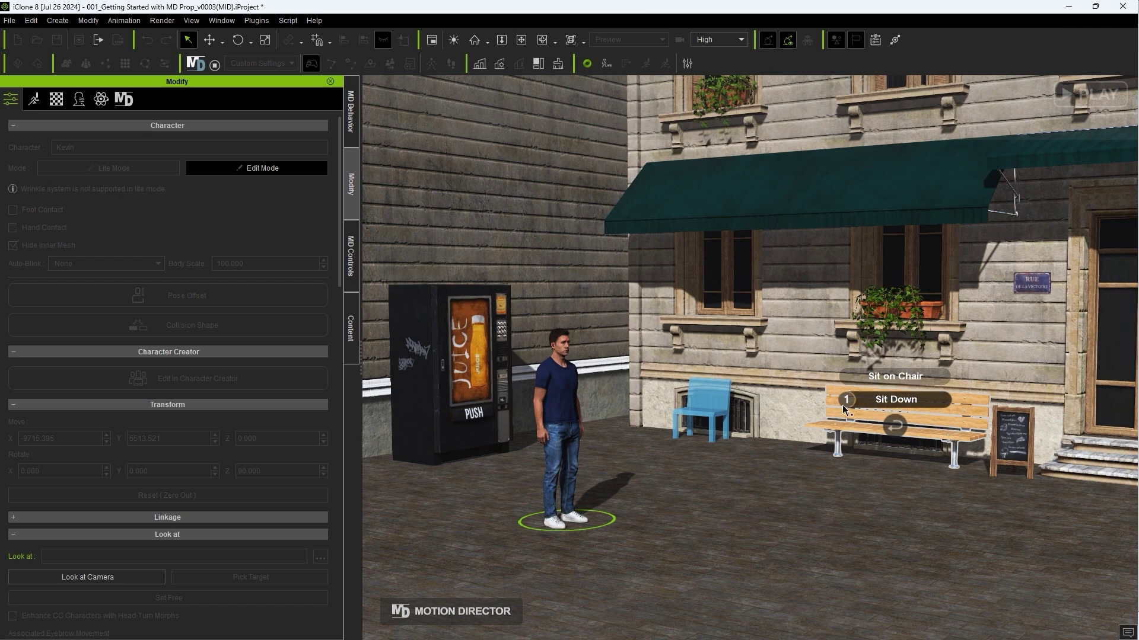
pyautogui.click(893, 428)
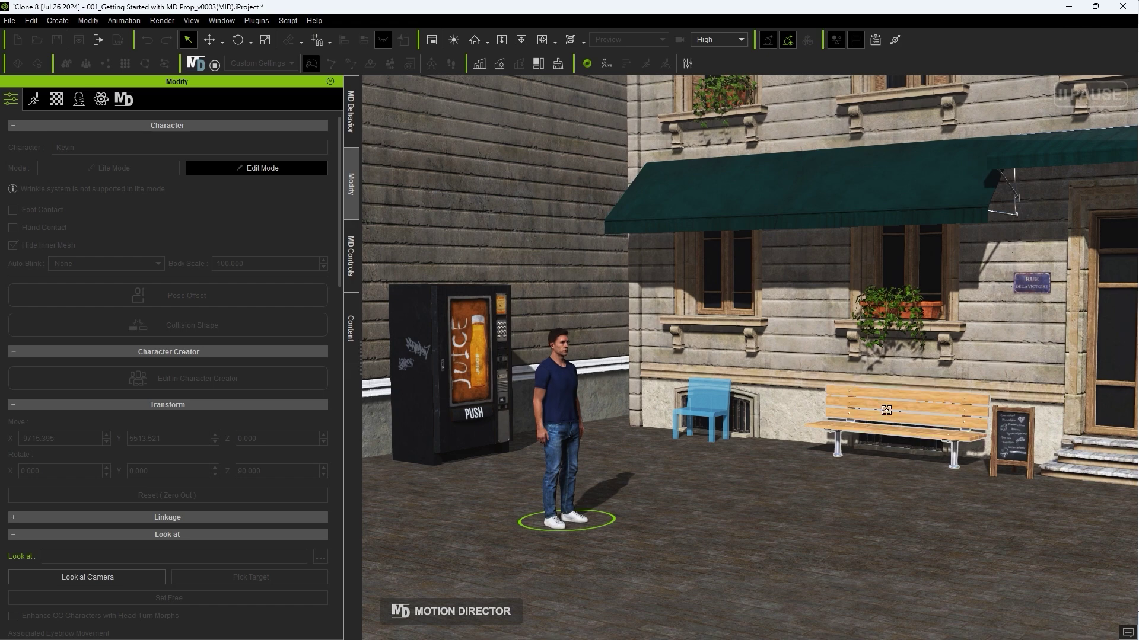
pyautogui.click(891, 415)
pyautogui.click(891, 403)
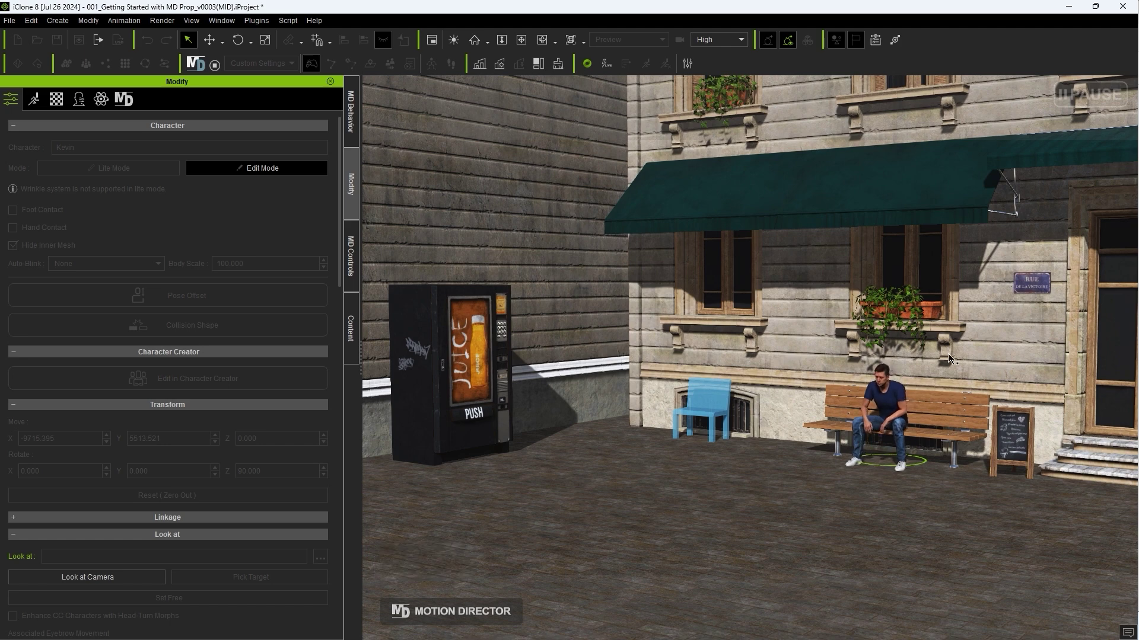
# - Direct the seated character to stand up from the bench, using the Sit on Chair prop's Stand Up action
pyautogui.moveTo(890, 408)
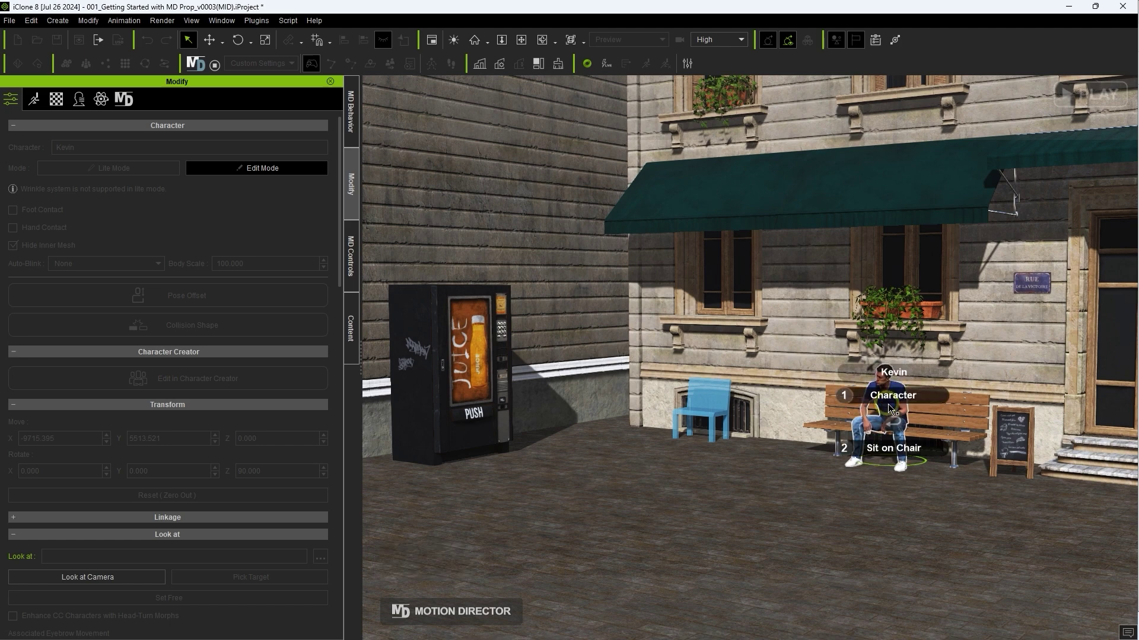
pyautogui.click(899, 450)
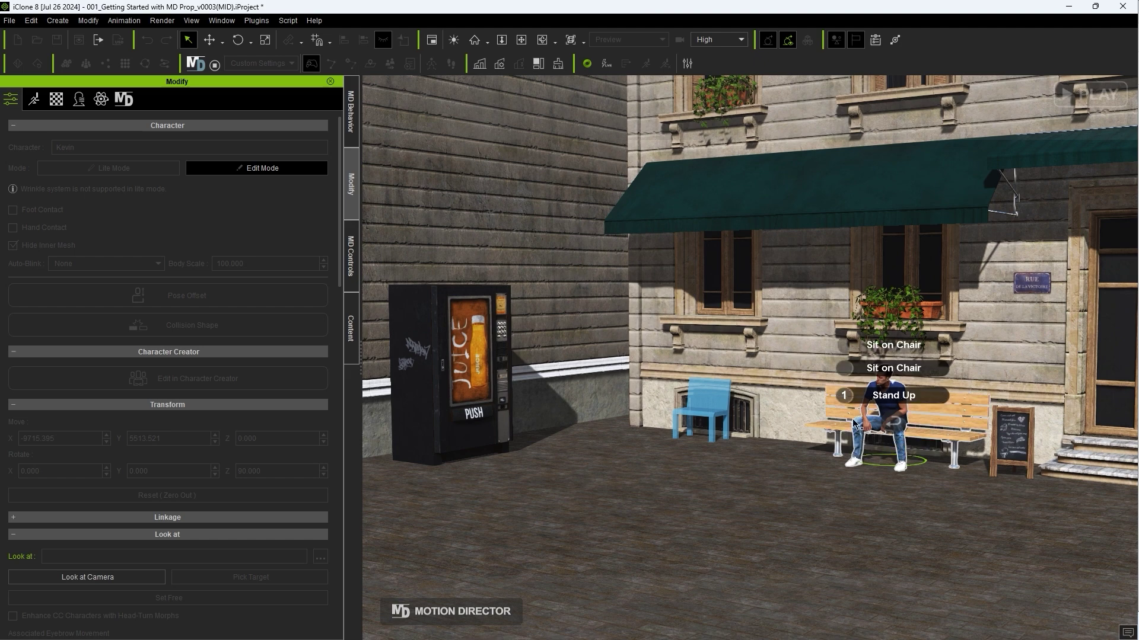
pyautogui.click(897, 406)
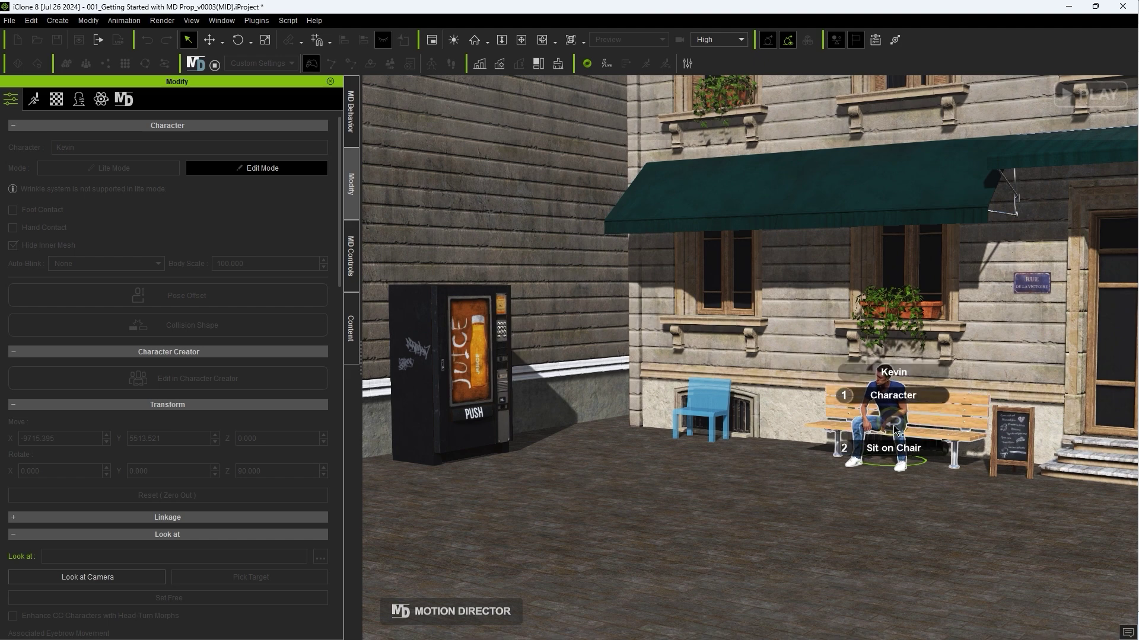
pyautogui.press('space')
pyautogui.click(979, 426)
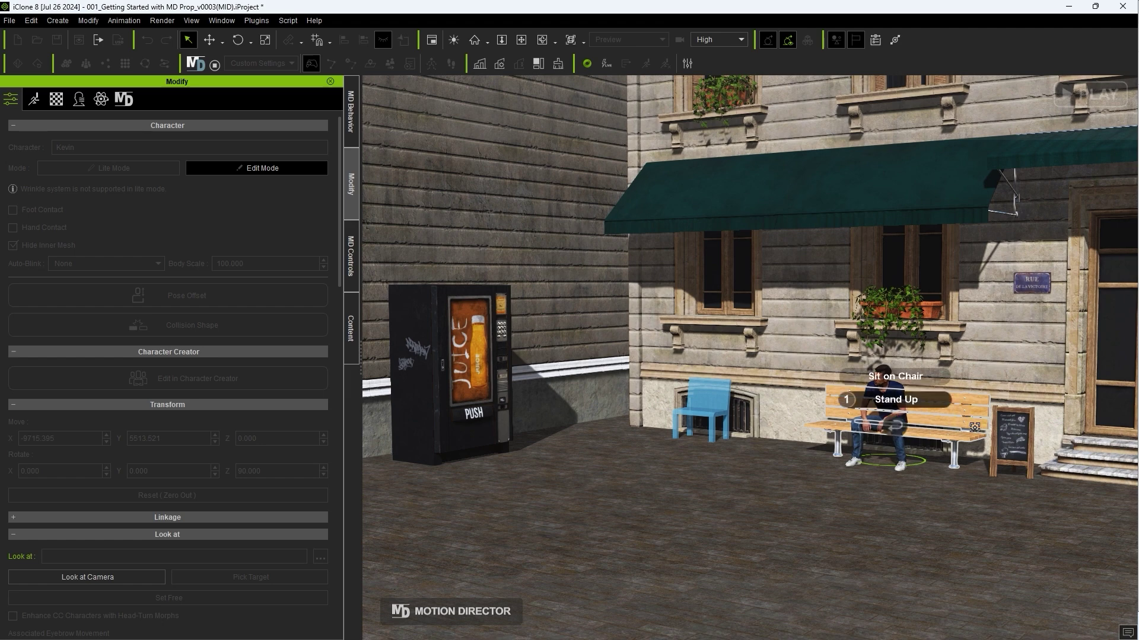
pyautogui.click(890, 399)
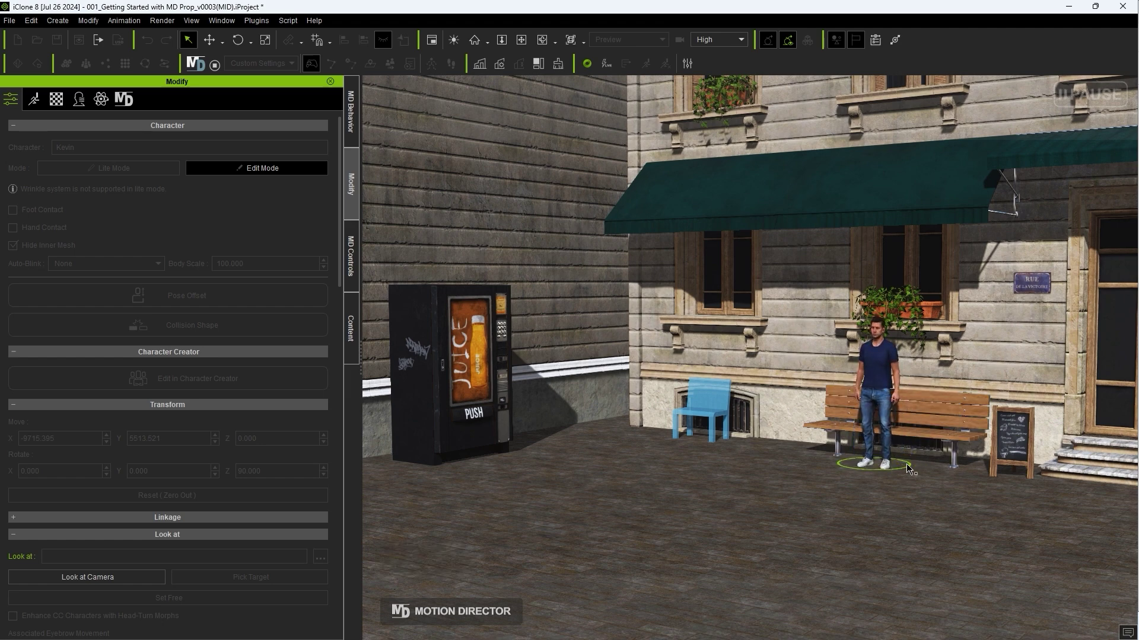
# - Seat the character on the blue chair, walk him off it across the ground, and seat him on it again
pyautogui.click(697, 402)
pyautogui.click(688, 382)
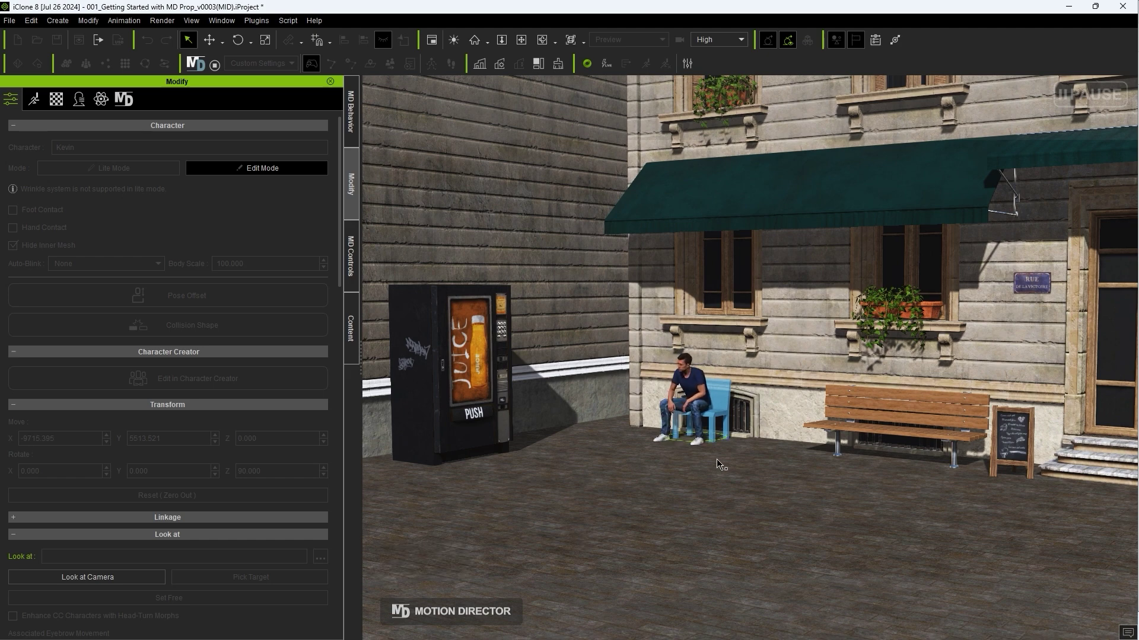
pyautogui.click(575, 493)
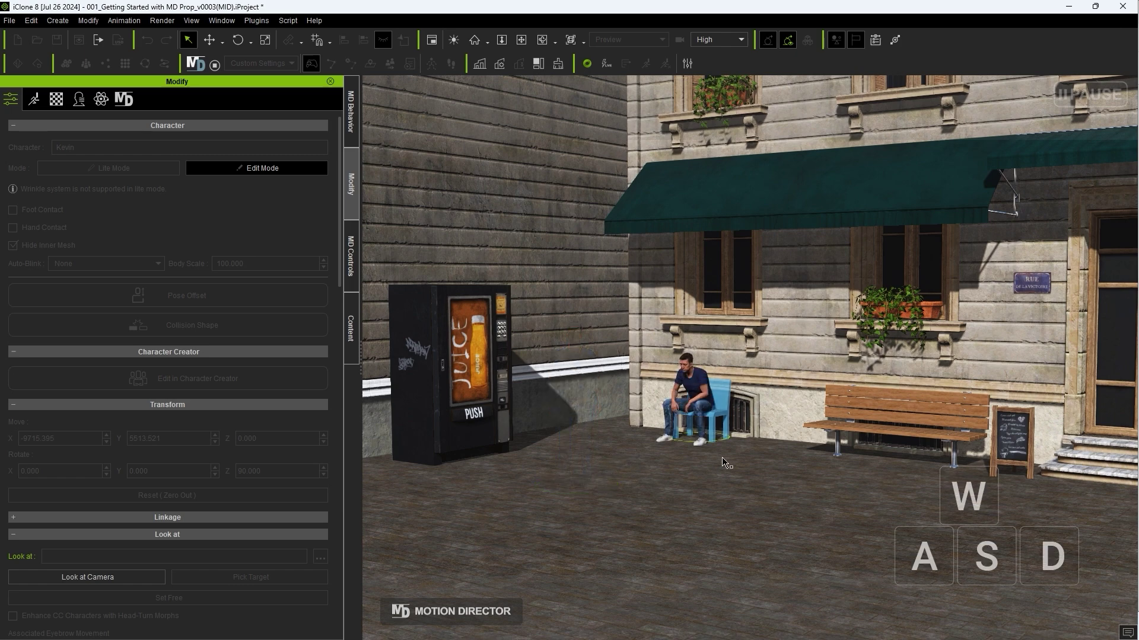
pyautogui.press('s')
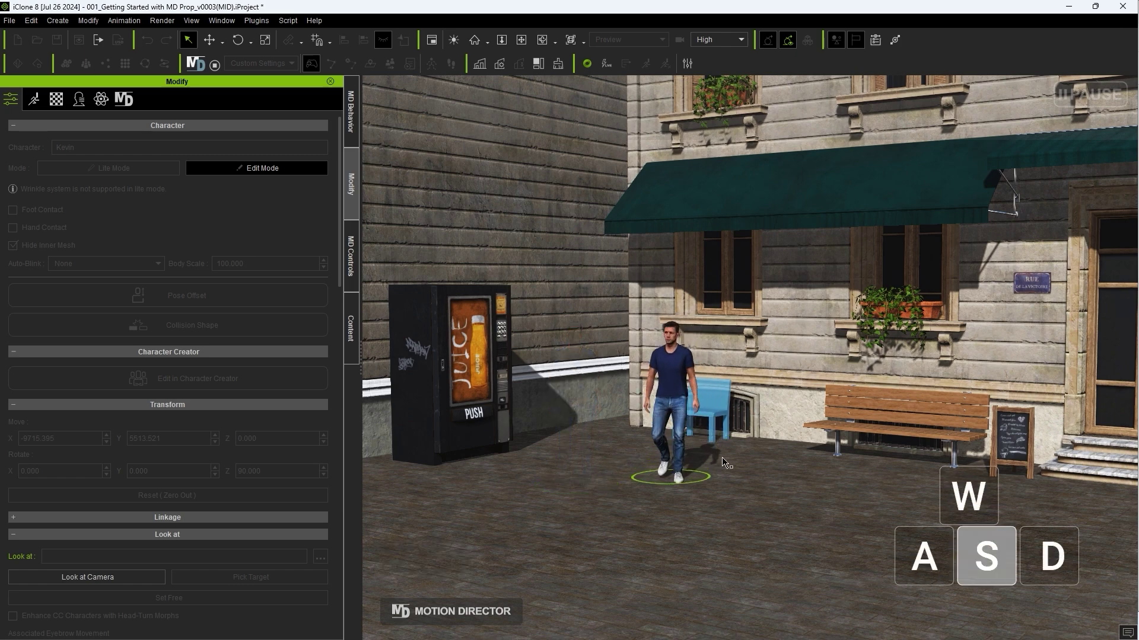
pyautogui.click(711, 415)
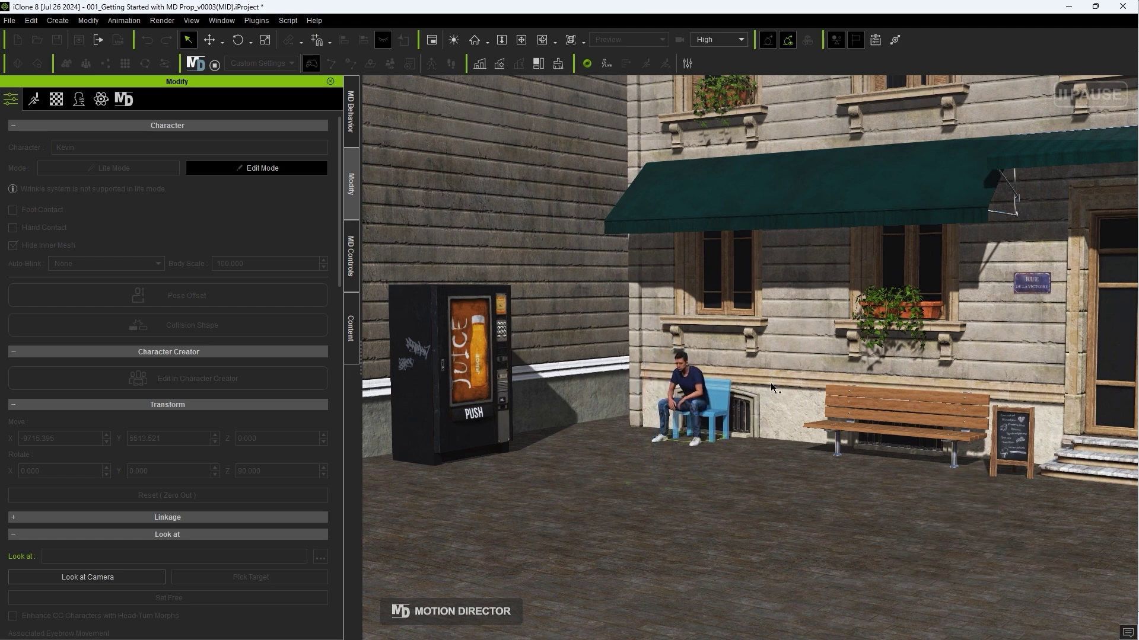
# - Direct the character to sit down on the wooden bench and exit Motion Director mode
pyautogui.click(911, 409)
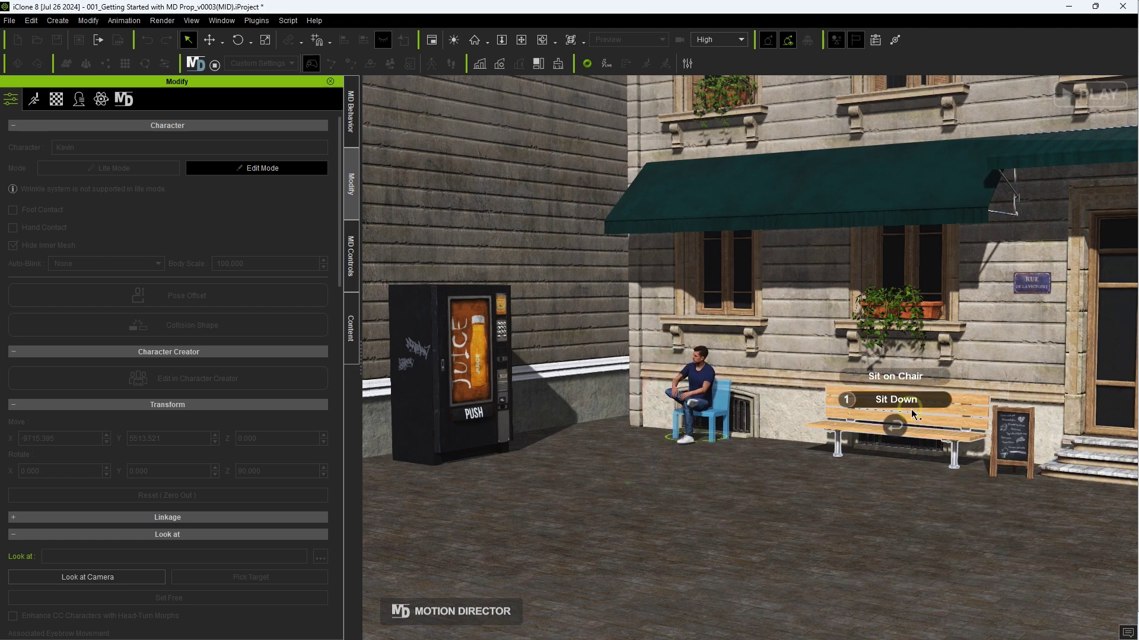
pyautogui.click(945, 404)
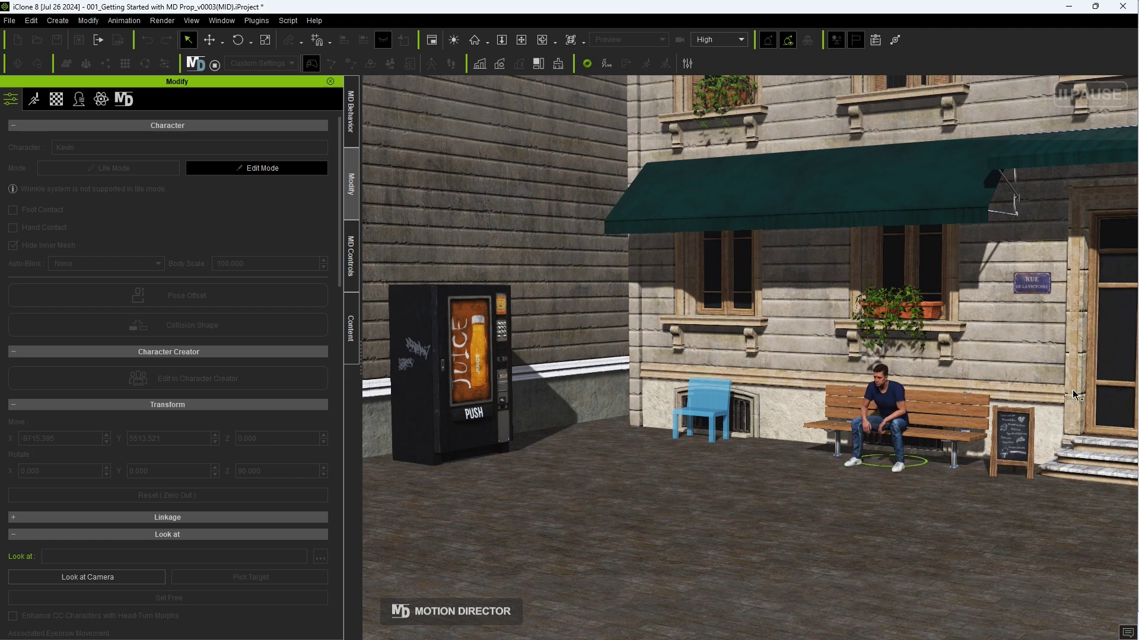
pyautogui.press('Escape')
# - Show the Macro Data in the MD control center and save the newest macro recording, 43.2 s long
pyautogui.click(222, 20)
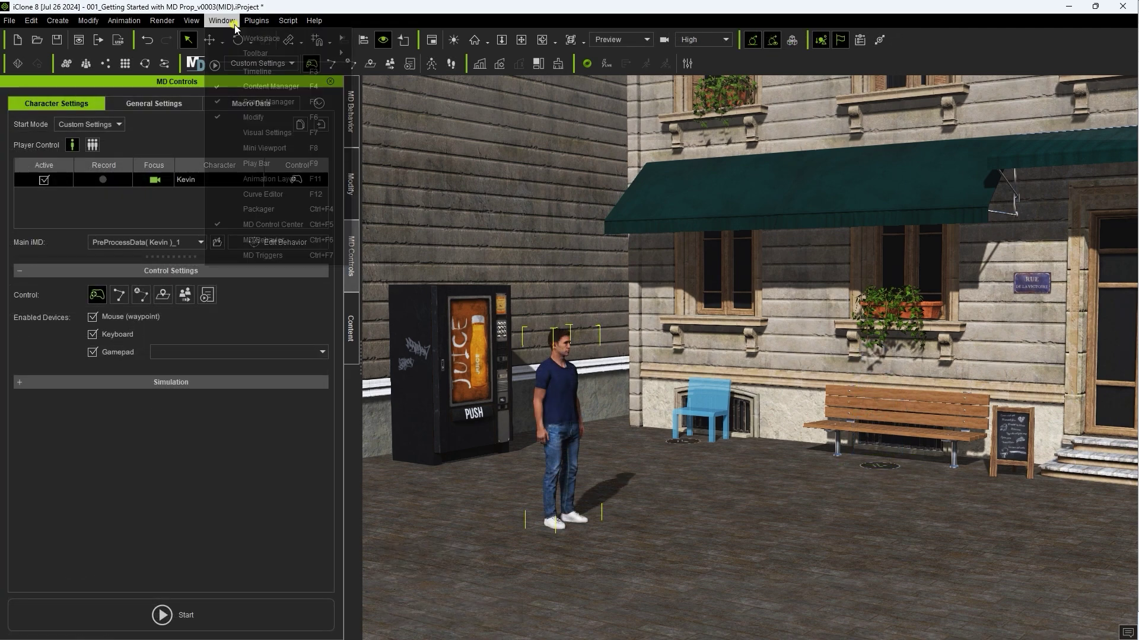
pyautogui.click(305, 230)
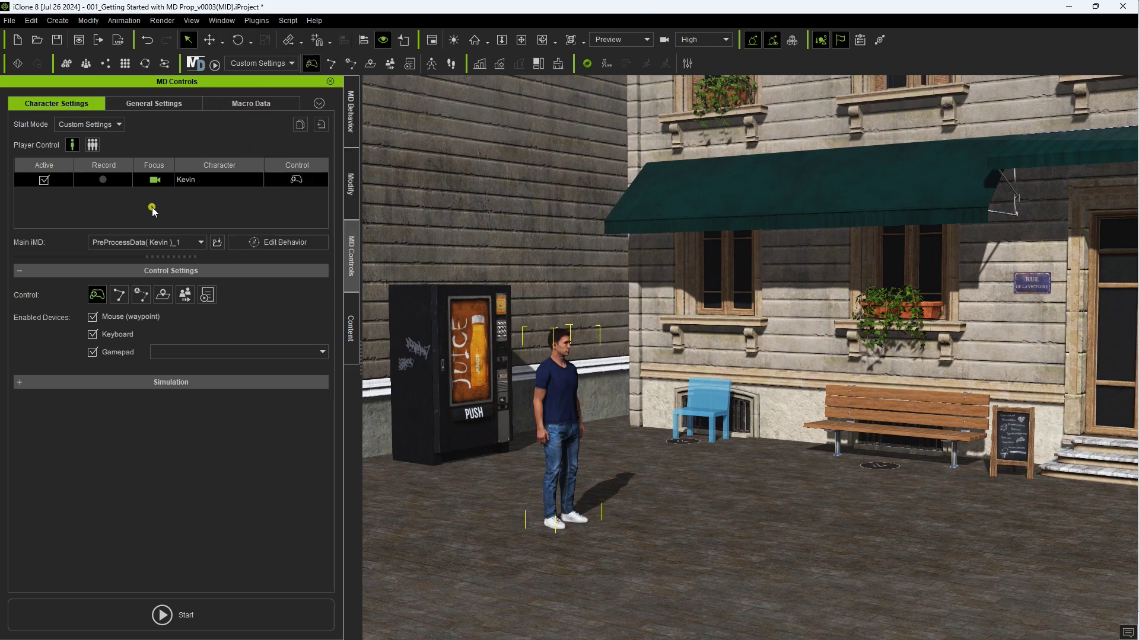
pyautogui.click(251, 103)
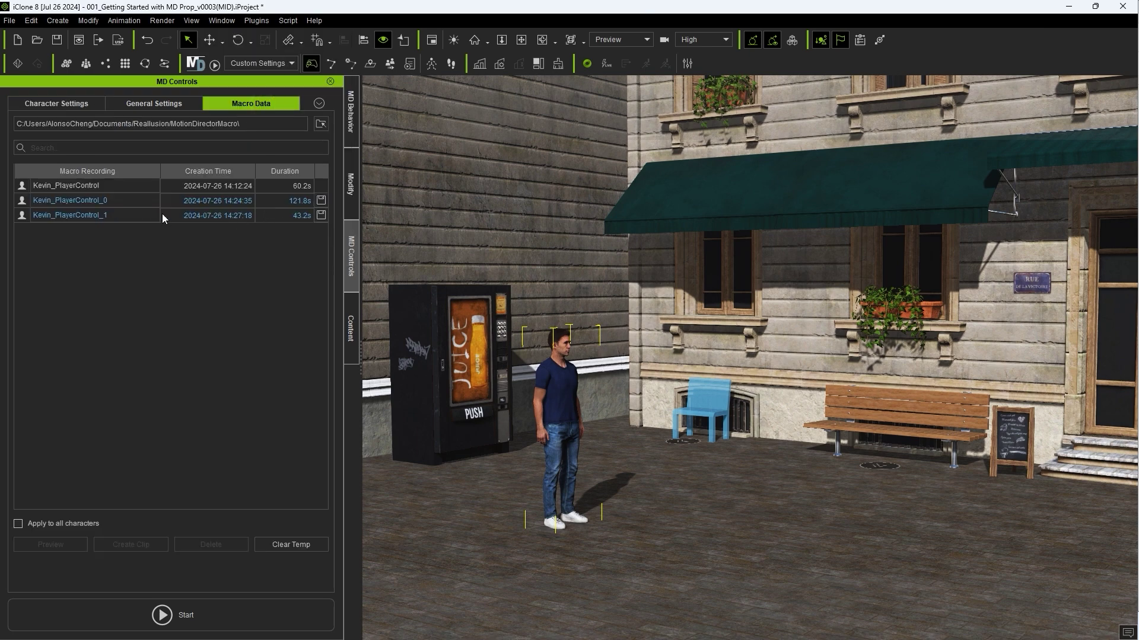
pyautogui.click(321, 217)
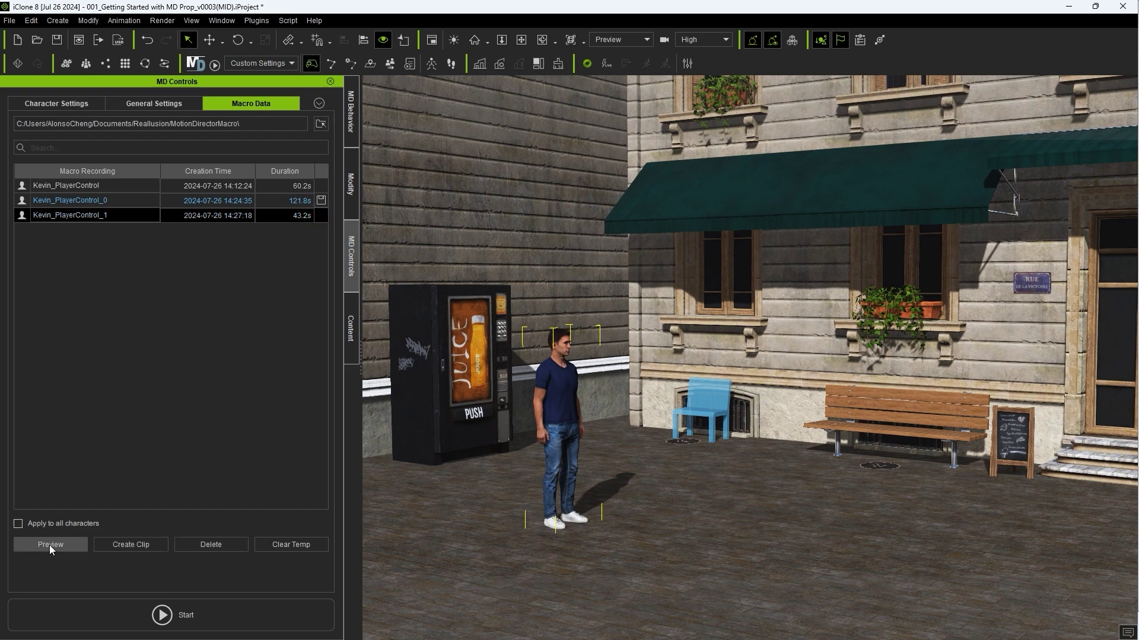
# - Create a Motion Director clip from the saved macro recording and scrub through it on the timeline
pyautogui.click(134, 545)
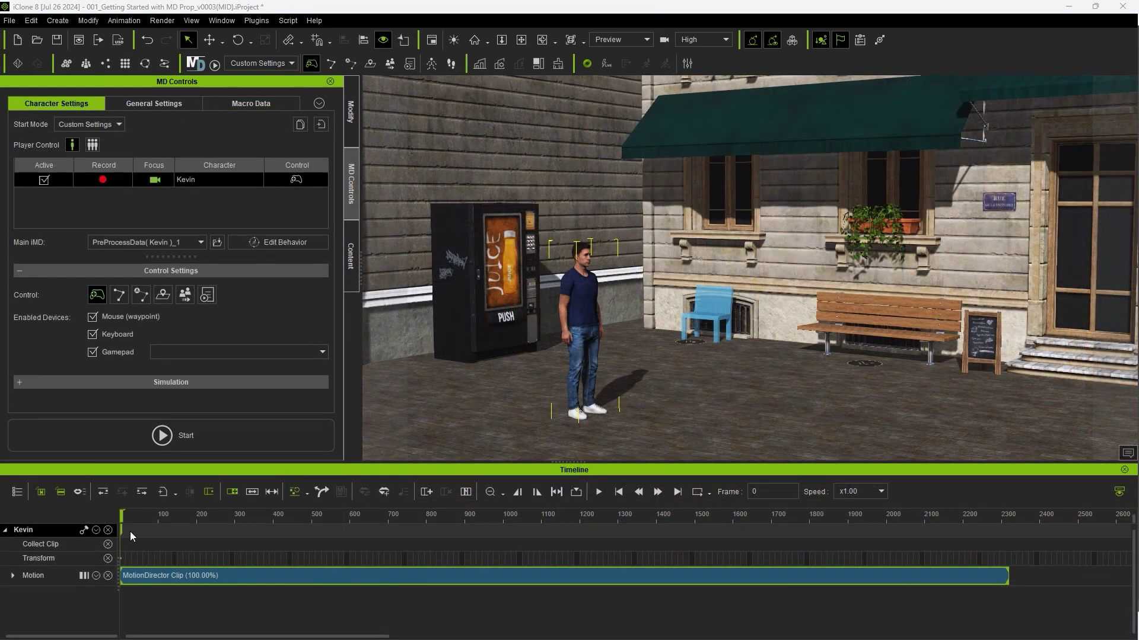
pyautogui.click(130, 517)
pyautogui.click(432, 515)
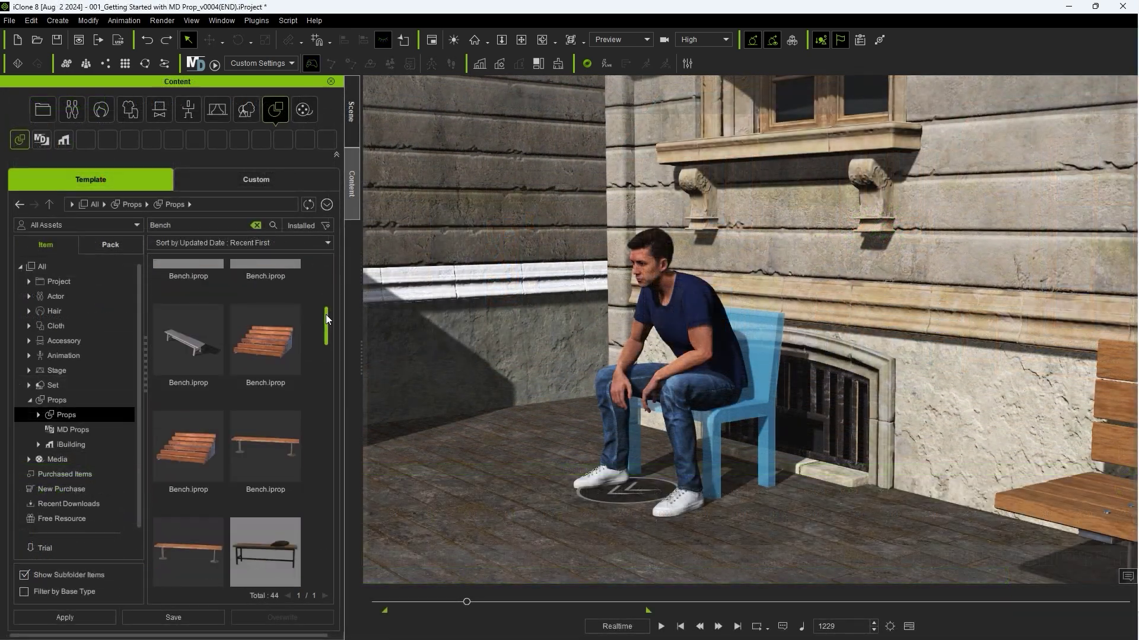
# - Replace the Sample mesh of Sit on Chair_0 with different Bench.iprop models, ending with the wooden-plank bench with backrest, and select the parent prop
pyautogui.moveTo(326, 314); pyautogui.dragTo(329, 262)
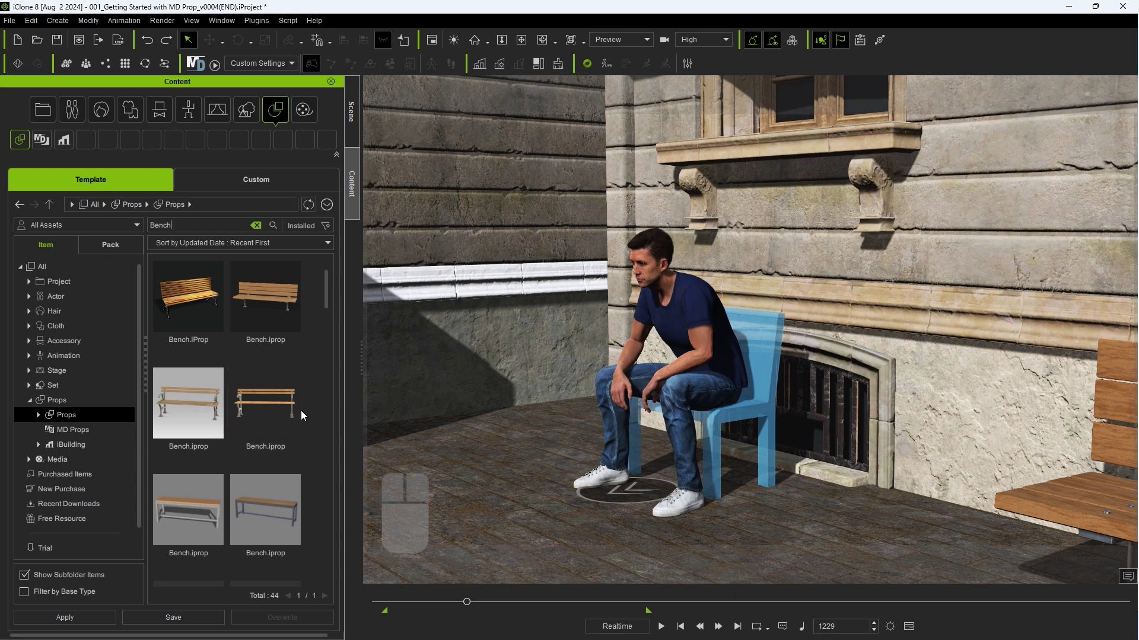
pyautogui.moveTo(190, 508); pyautogui.dragTo(741, 414)
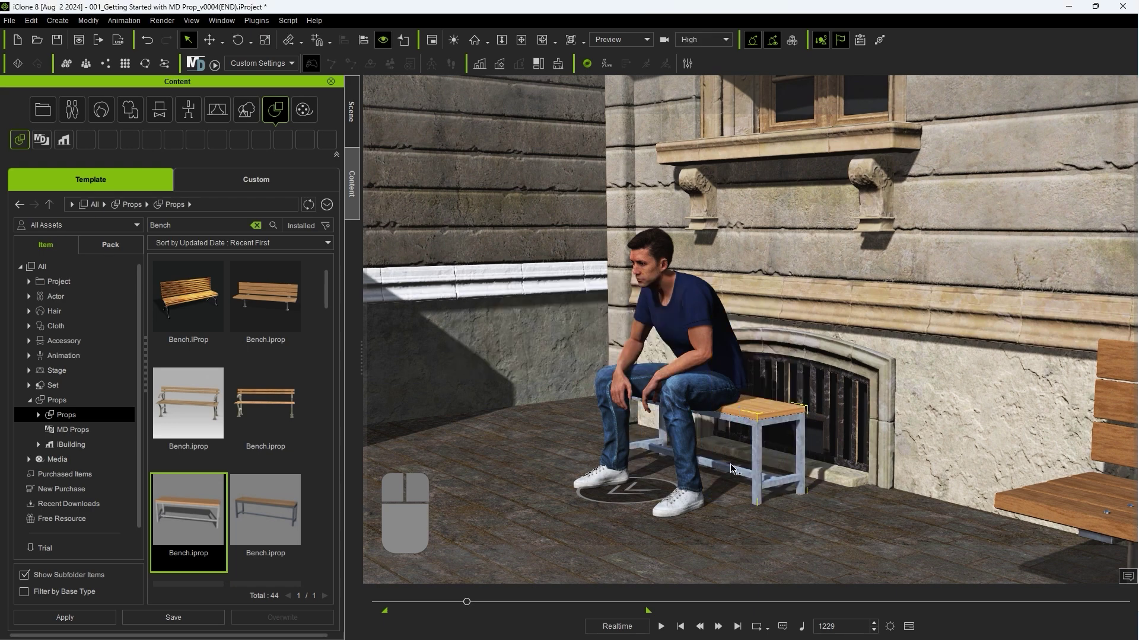
pyautogui.moveTo(188, 409); pyautogui.dragTo(762, 423)
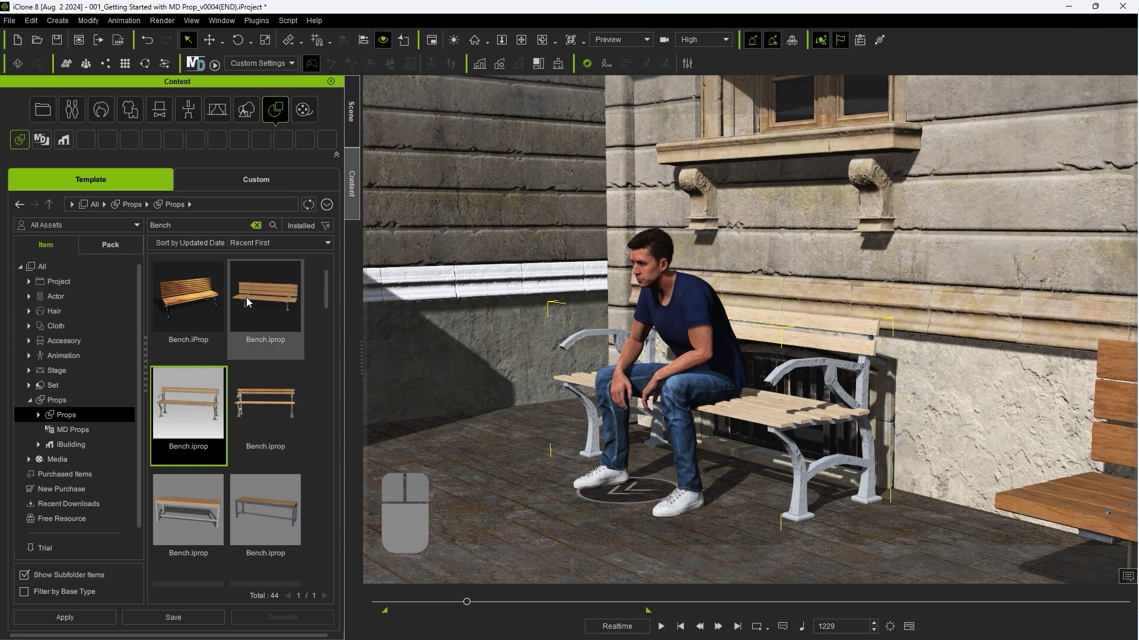
pyautogui.moveTo(247, 297); pyautogui.dragTo(772, 412)
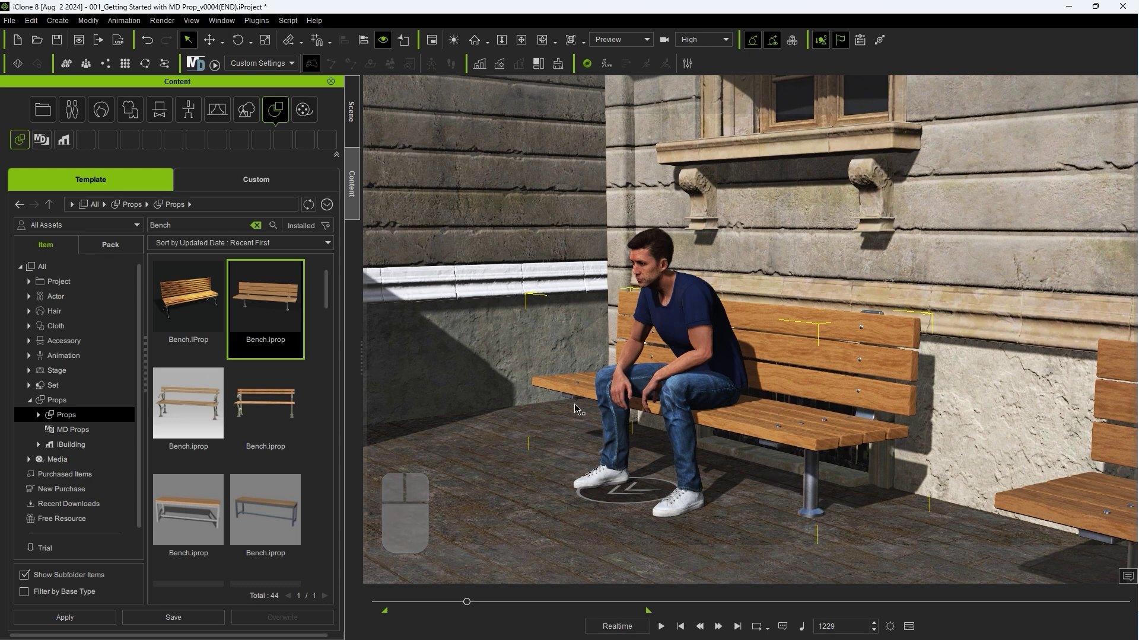
pyautogui.click(351, 111)
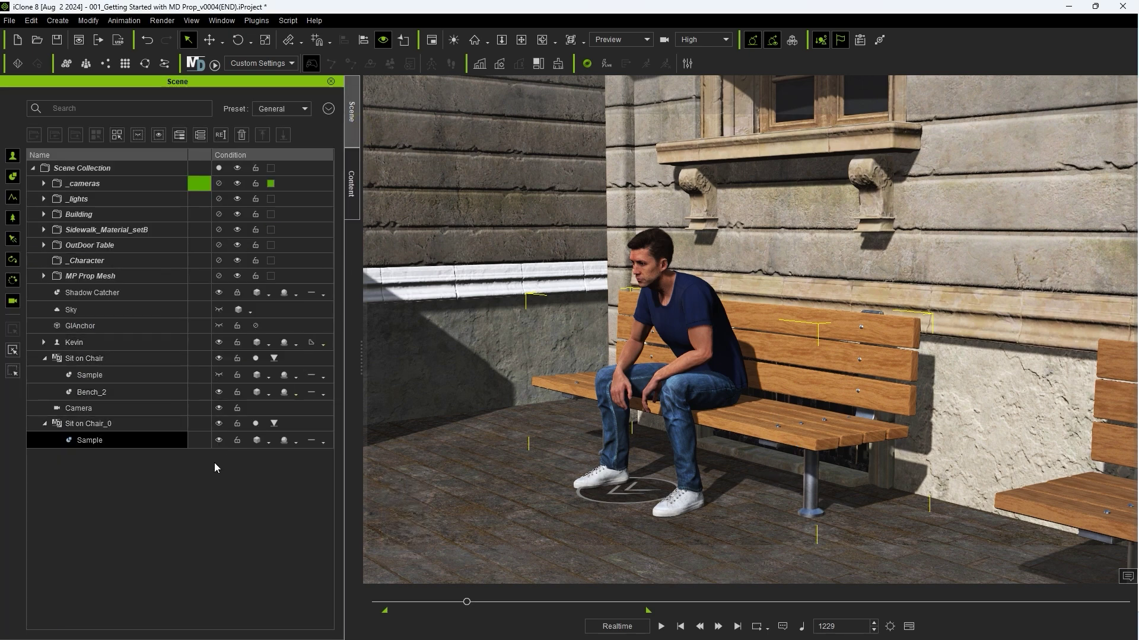
pyautogui.click(96, 430)
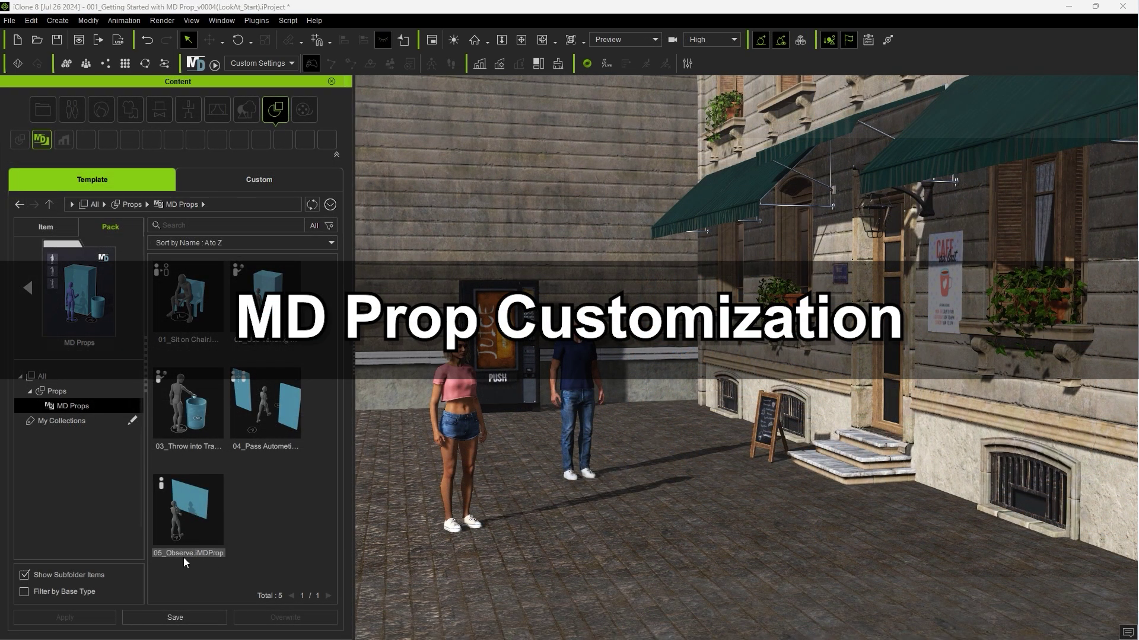
# - Add the 05_Observe MD prop so that its blue panel covers the café poster on the wall
pyautogui.moveTo(182, 514); pyautogui.dragTo(947, 492)
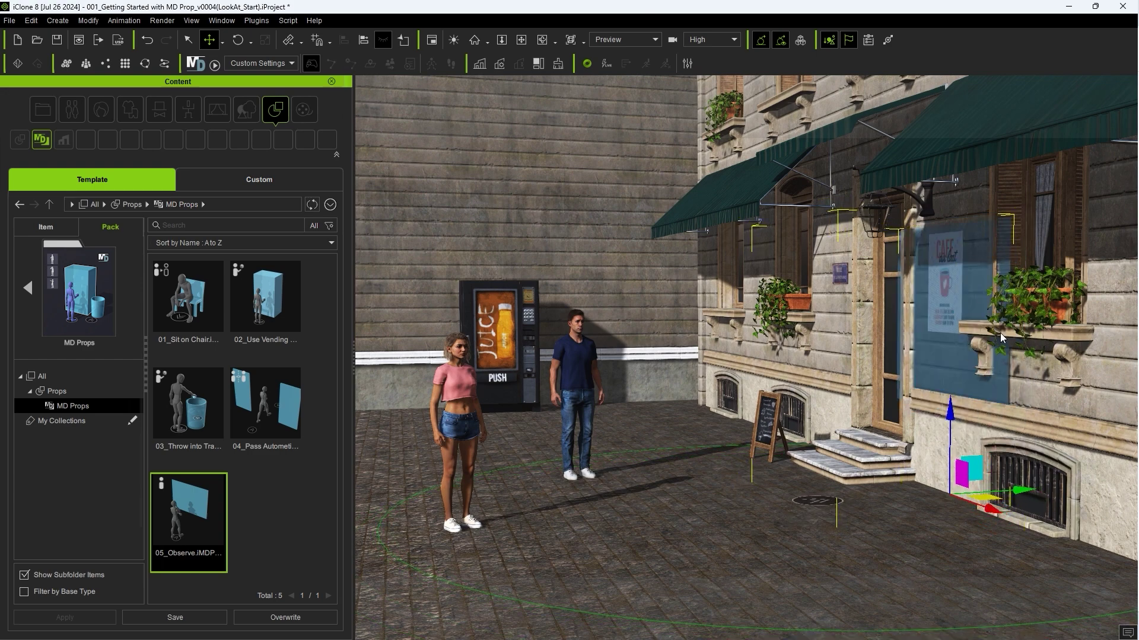
pyautogui.moveTo(950, 415); pyautogui.dragTo(950, 391)
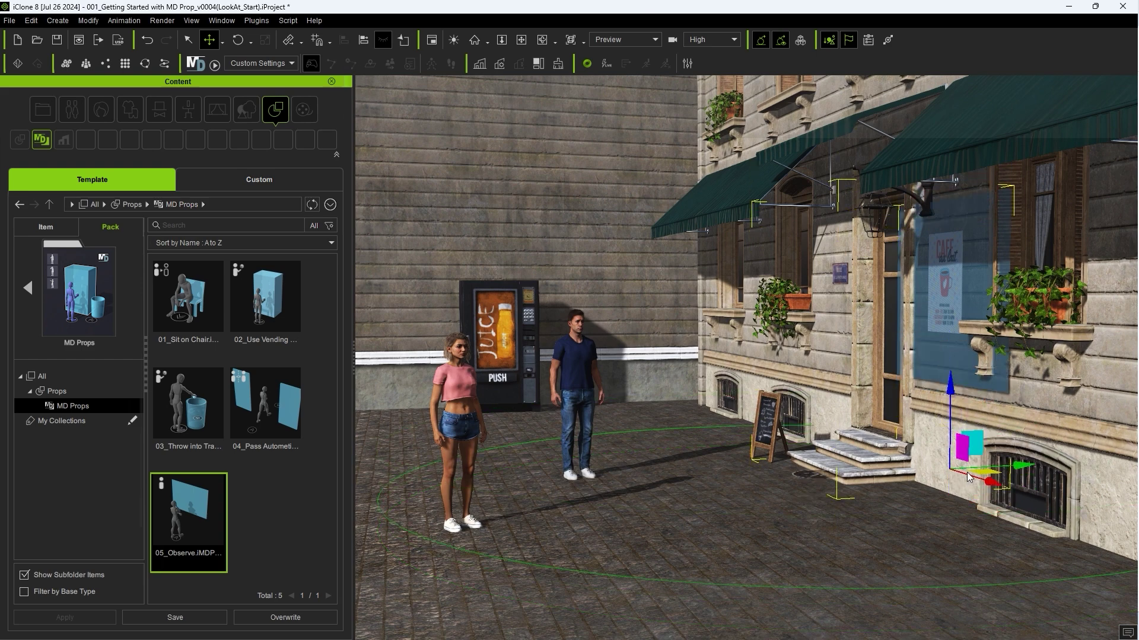
pyautogui.hotkey('ctrl', 'z')
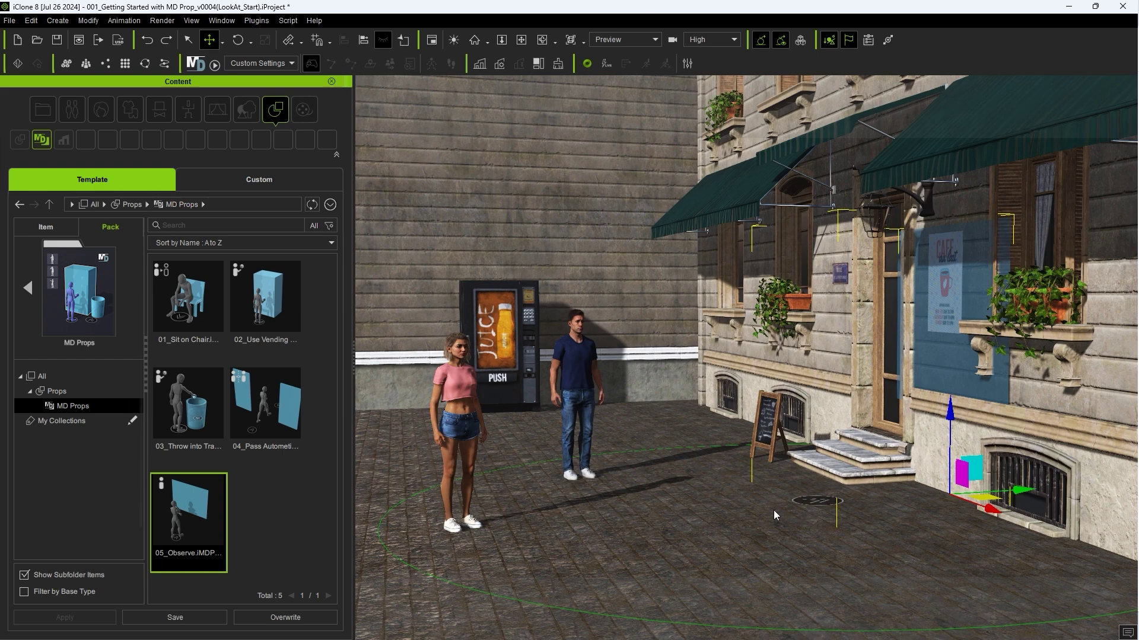
# - Add a second Observe prop in front of the menu board beside the entrance steps
pyautogui.moveTo(418, 520); pyautogui.dragTo(753, 479)
pyautogui.press('q')
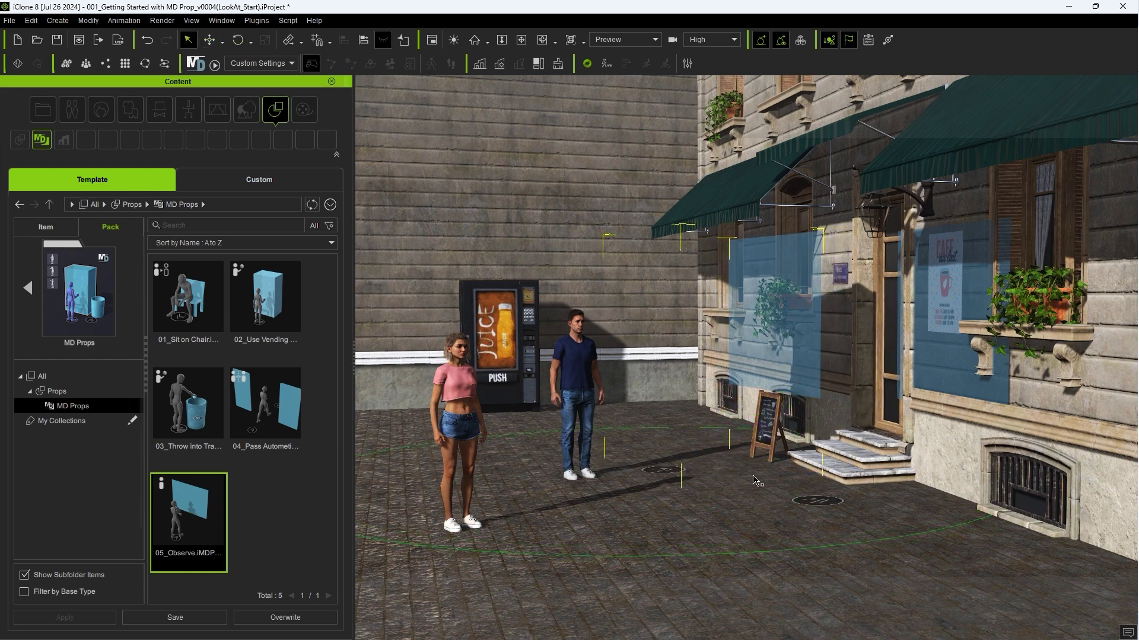
pyautogui.moveTo(752, 415); pyautogui.dragTo(802, 370)
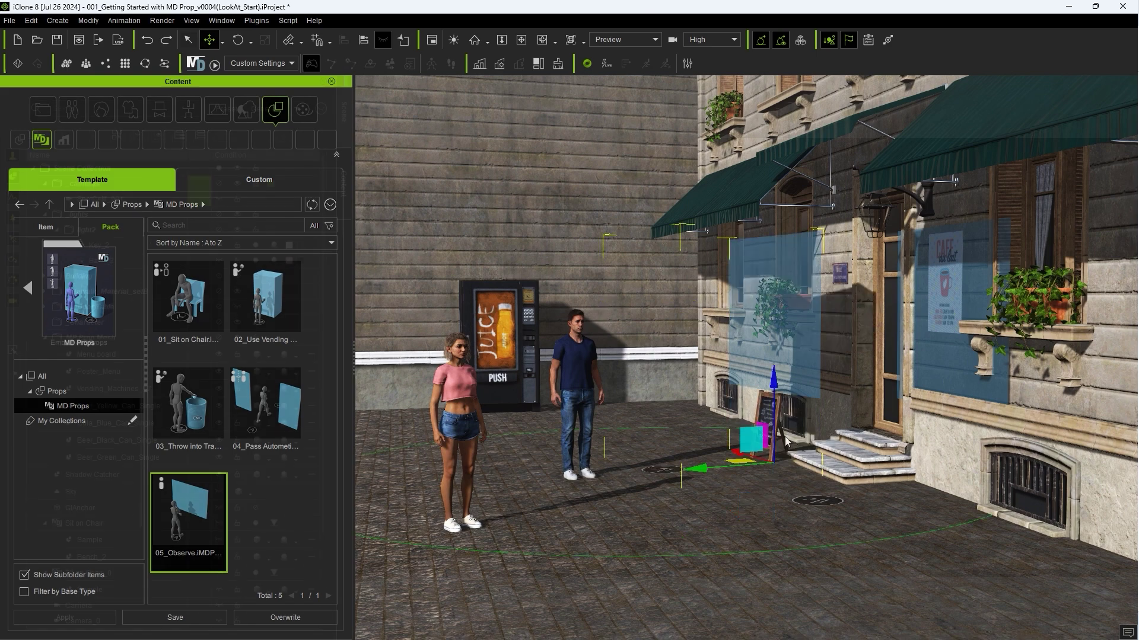
# - Attach Menu board to the Observe_0 prop and Poster_Menu to the Observe prop, and hide both Sample meshes
pyautogui.press('F4')
pyautogui.rightClick(768, 422)
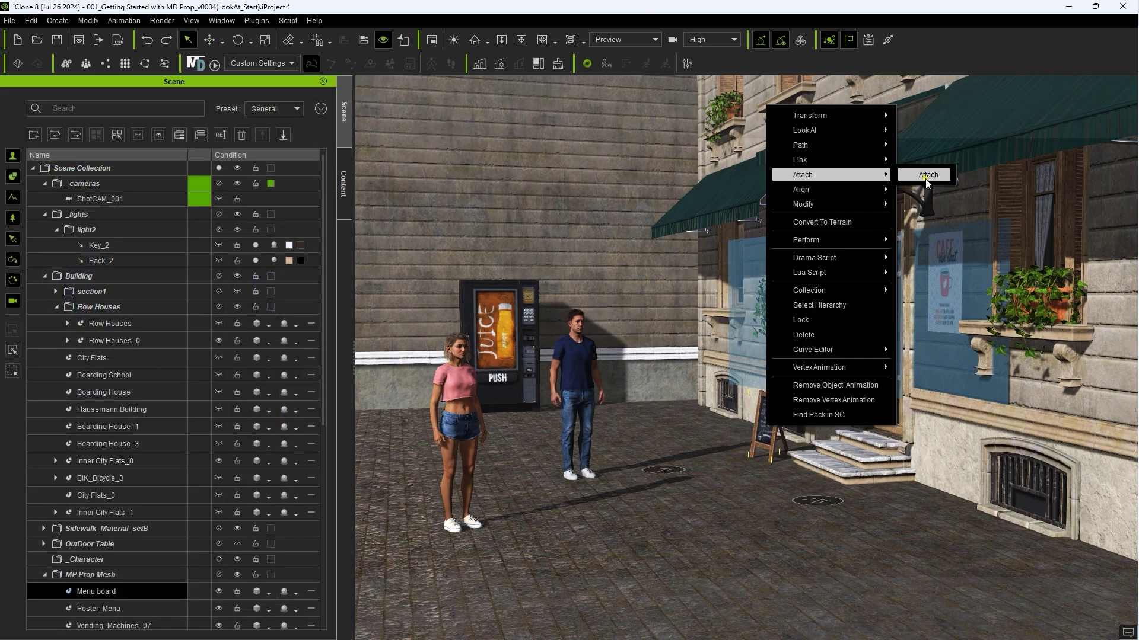
pyautogui.click(926, 176)
pyautogui.scroll(-7, 111, 543)
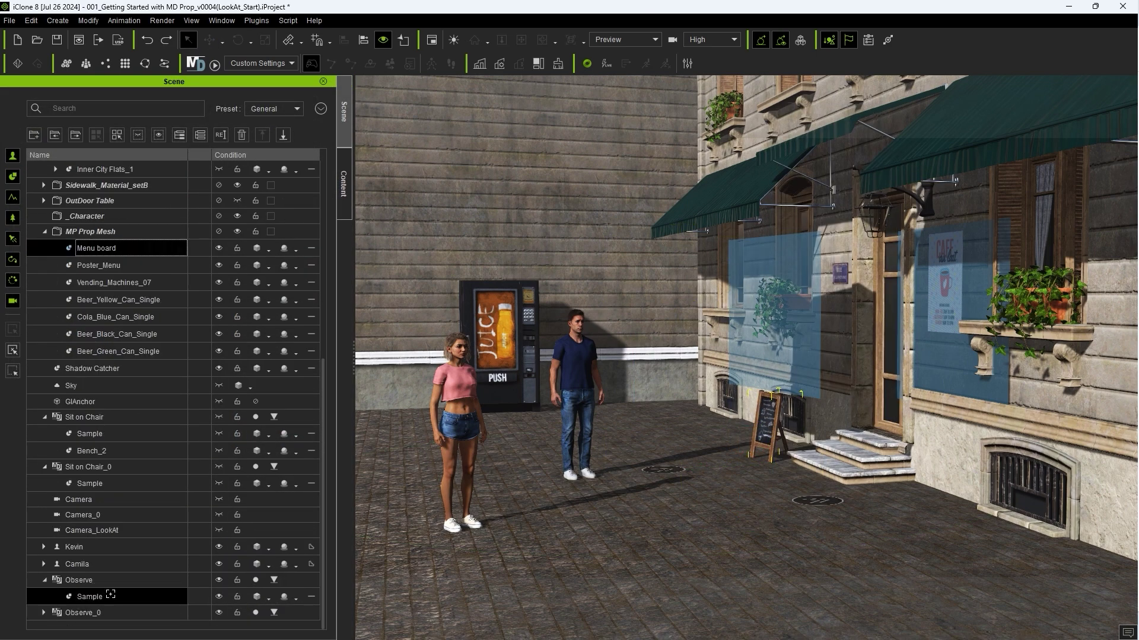
pyautogui.click(61, 612)
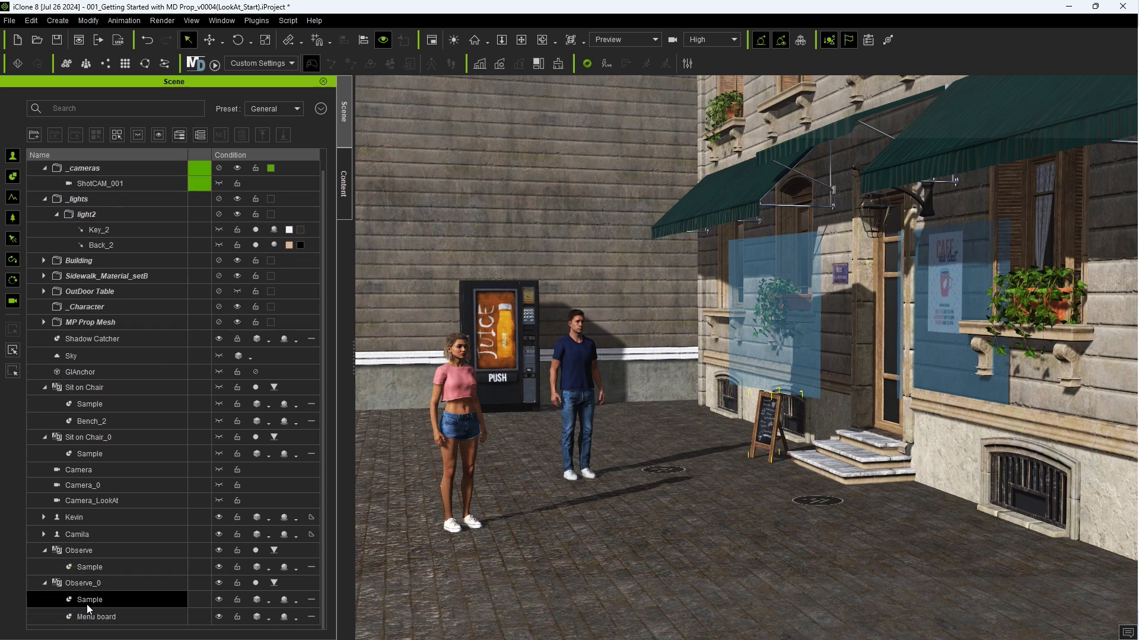
pyautogui.click(89, 600)
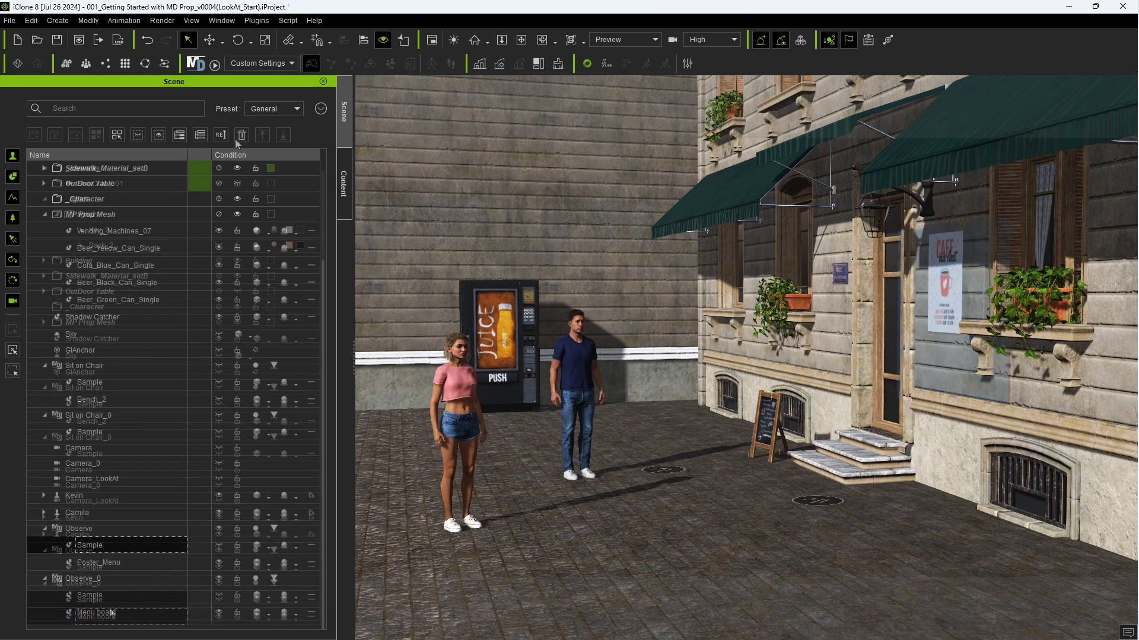
# - Enter Motion Director mode, direct the man to observe the menu board, and switch control to the woman
pyautogui.click(198, 64)
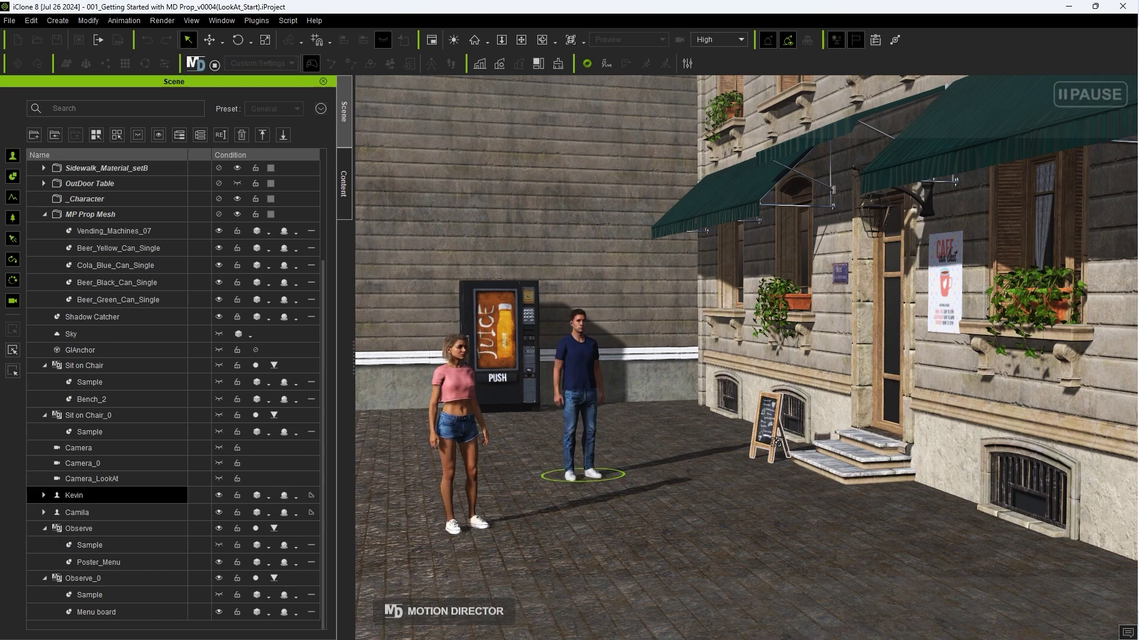
pyautogui.click(765, 427)
pyautogui.click(786, 323)
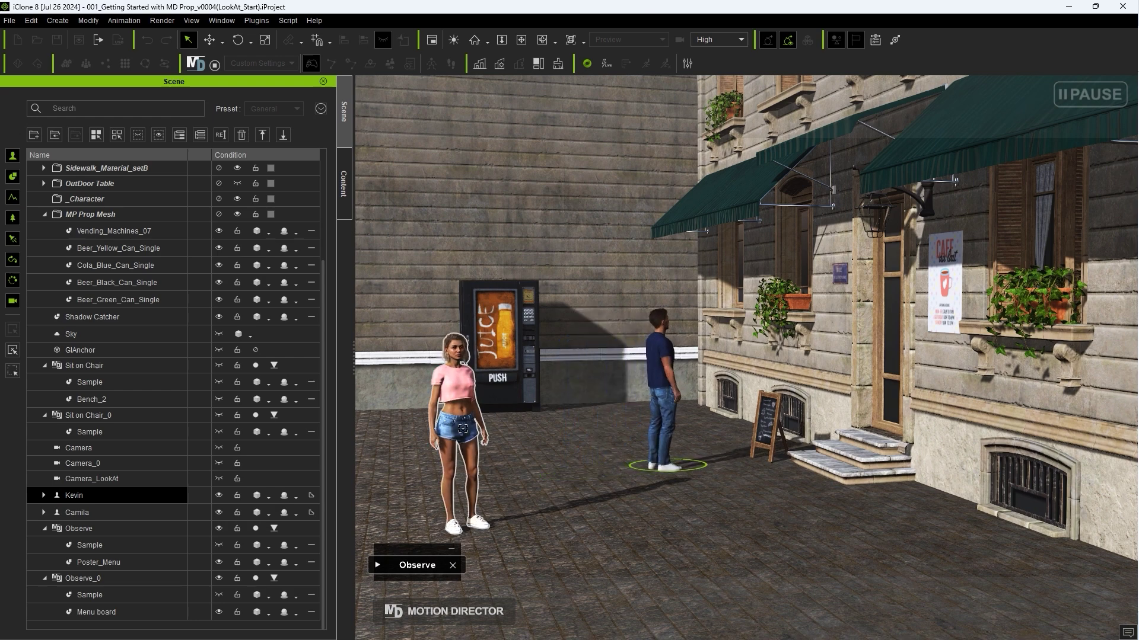
pyautogui.click(451, 483)
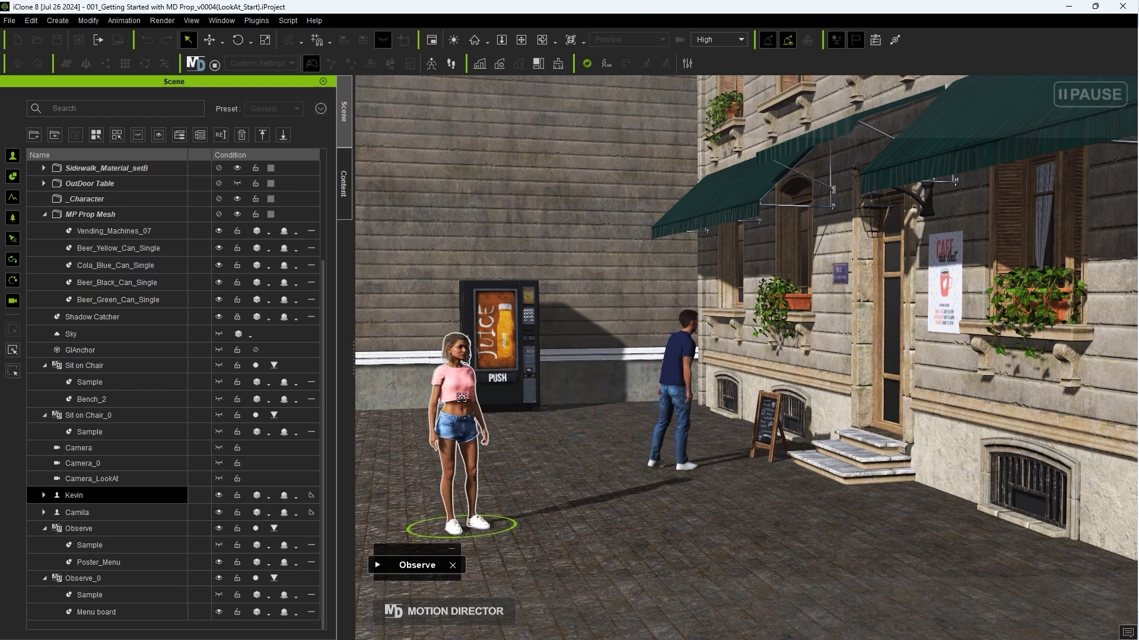
# - Direct the woman to observe the café poster on the wall
pyautogui.click(956, 276)
pyautogui.click(944, 314)
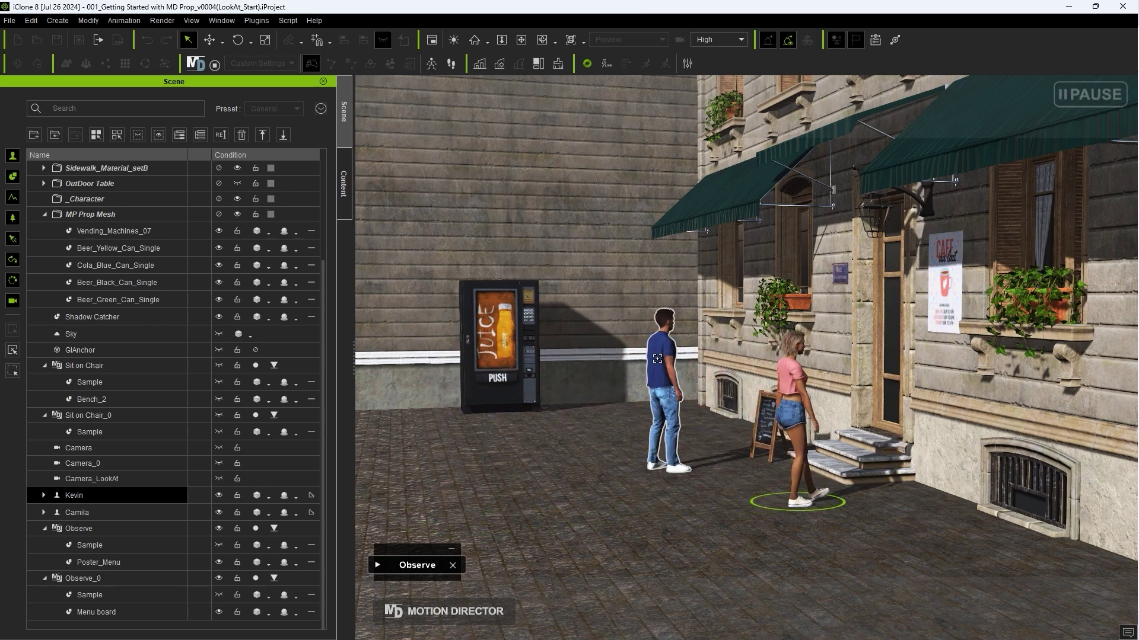
# - Edit the Observe prop's structure: set the Look At Point's dummy size to 1.90 and move the point onto the café poster
pyautogui.click(81, 533)
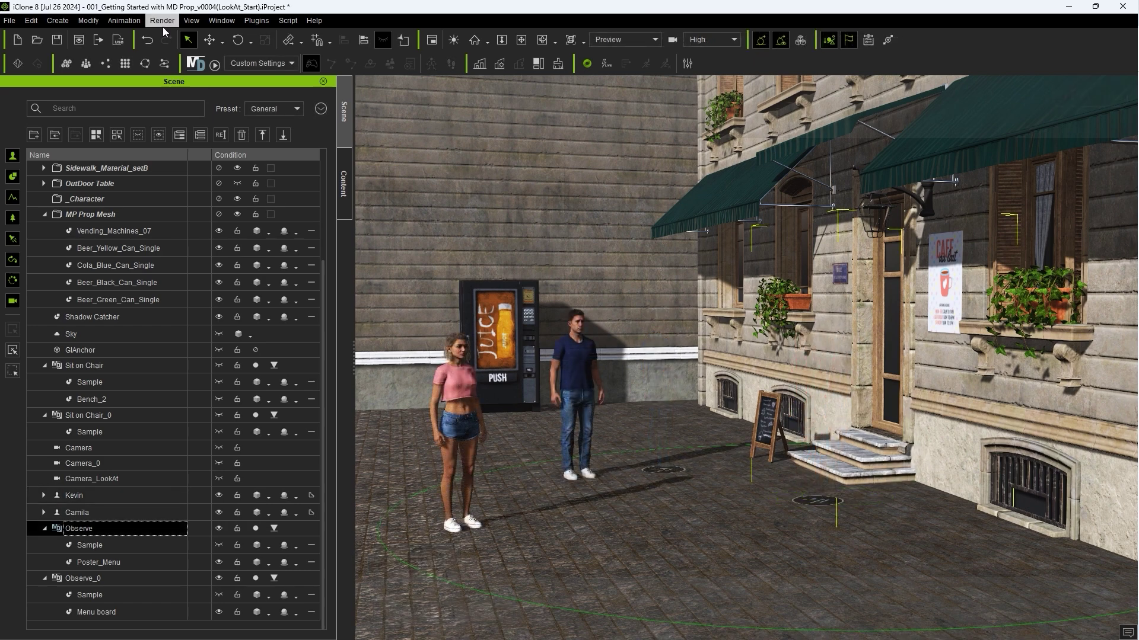
pyautogui.click(221, 20)
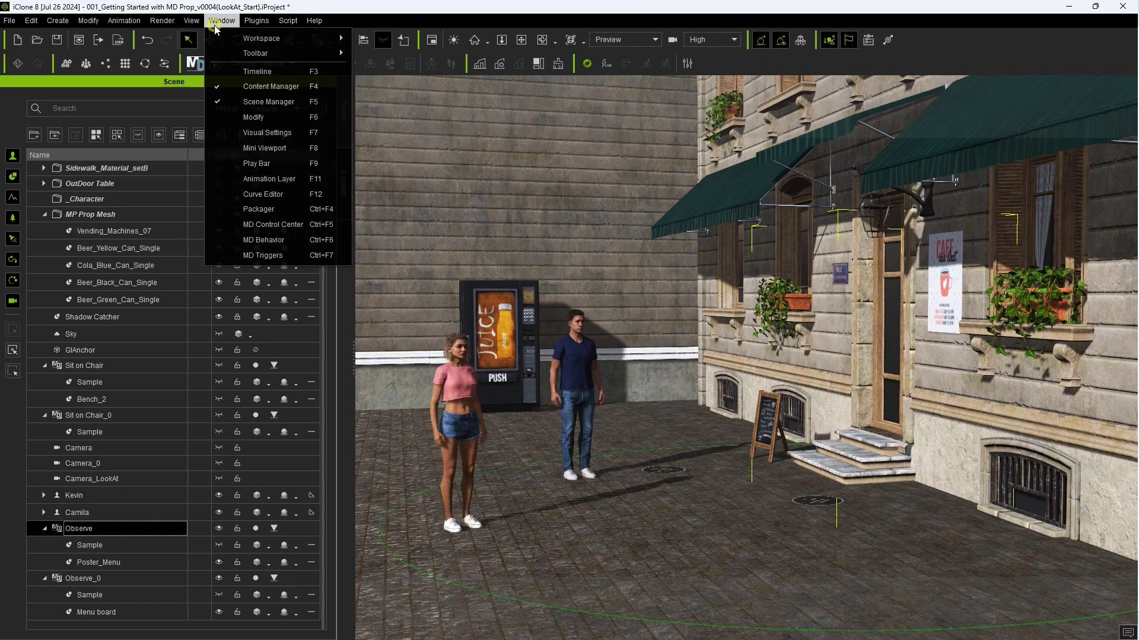
pyautogui.click(266, 122)
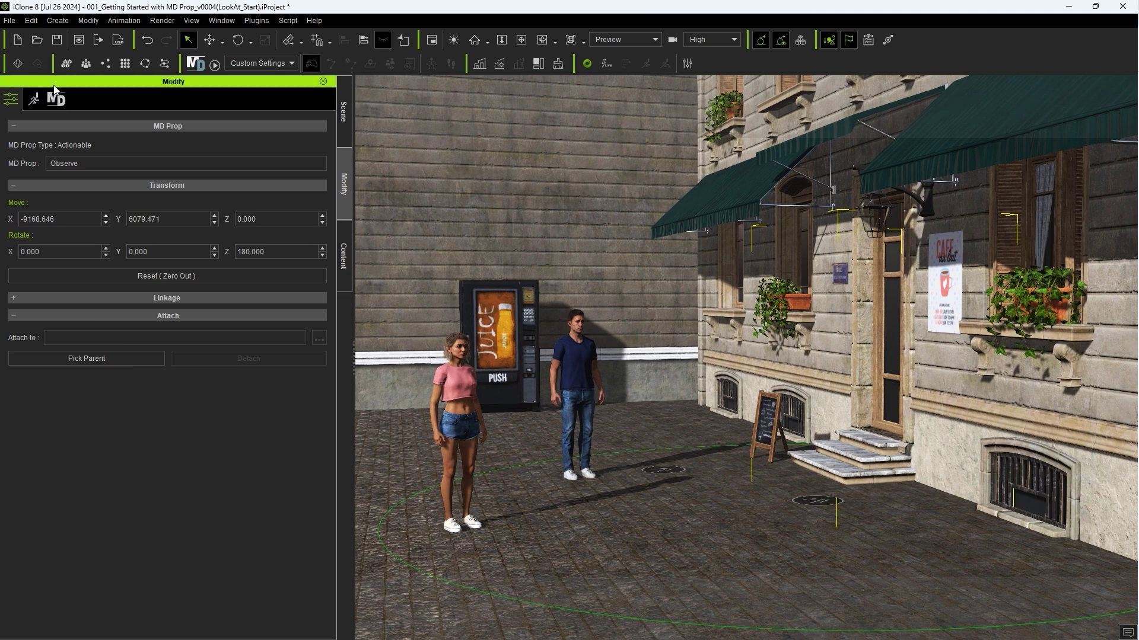
pyautogui.click(57, 101)
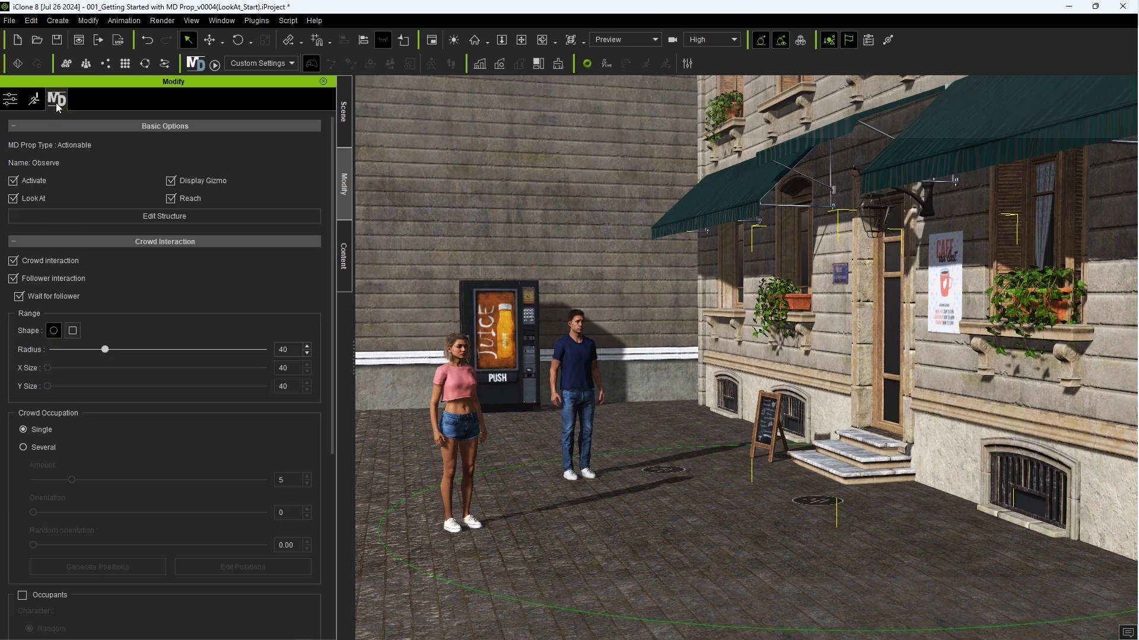
pyautogui.click(159, 217)
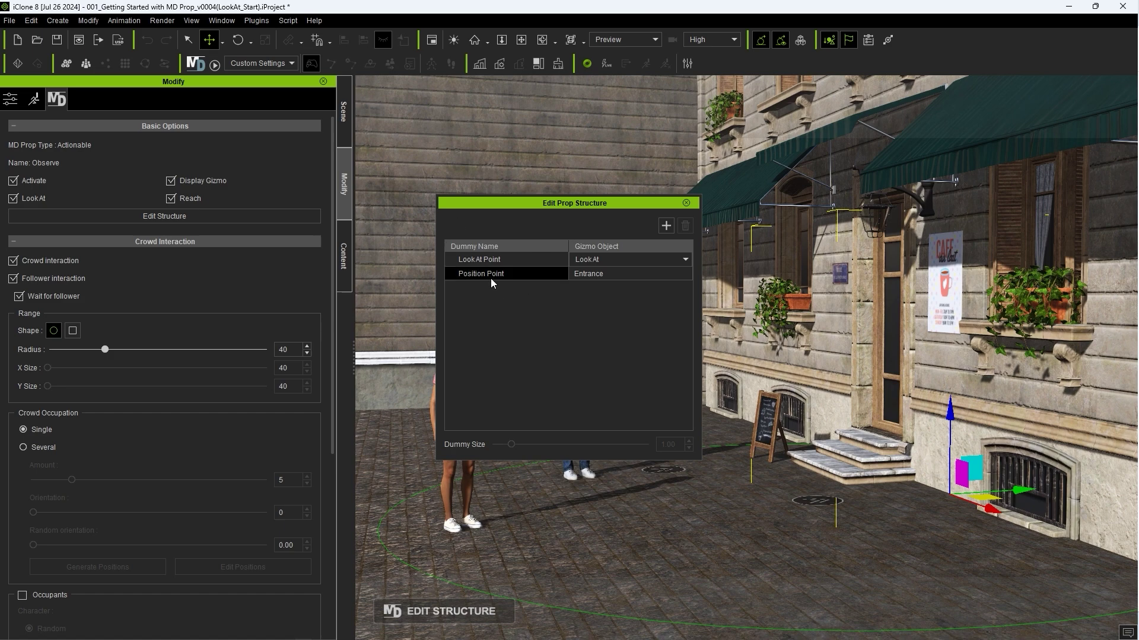
pyautogui.click(478, 263)
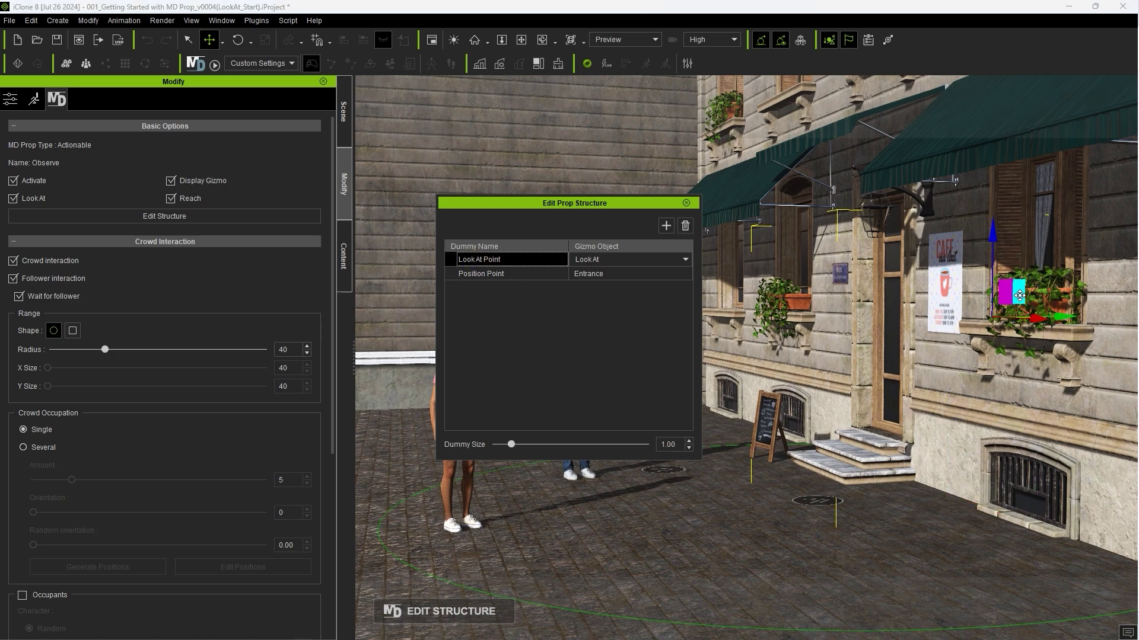
pyautogui.moveTo(1019, 295); pyautogui.dragTo(1011, 319)
pyautogui.moveTo(511, 444); pyautogui.dragTo(541, 444)
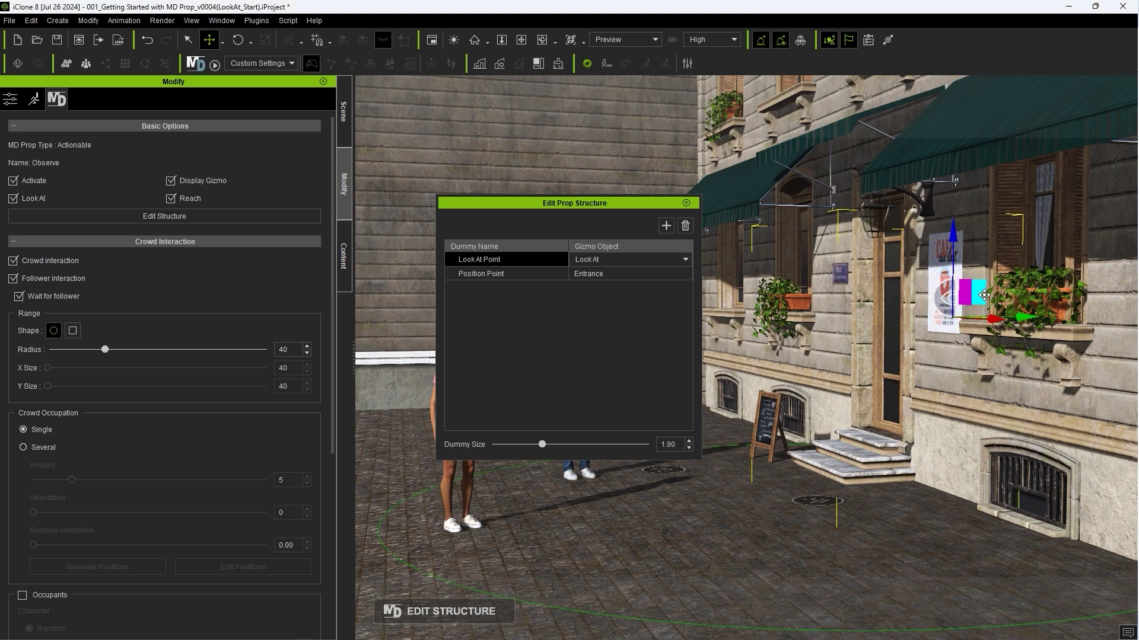
pyautogui.moveTo(983, 295); pyautogui.dragTo(929, 266)
pyautogui.press('Escape')
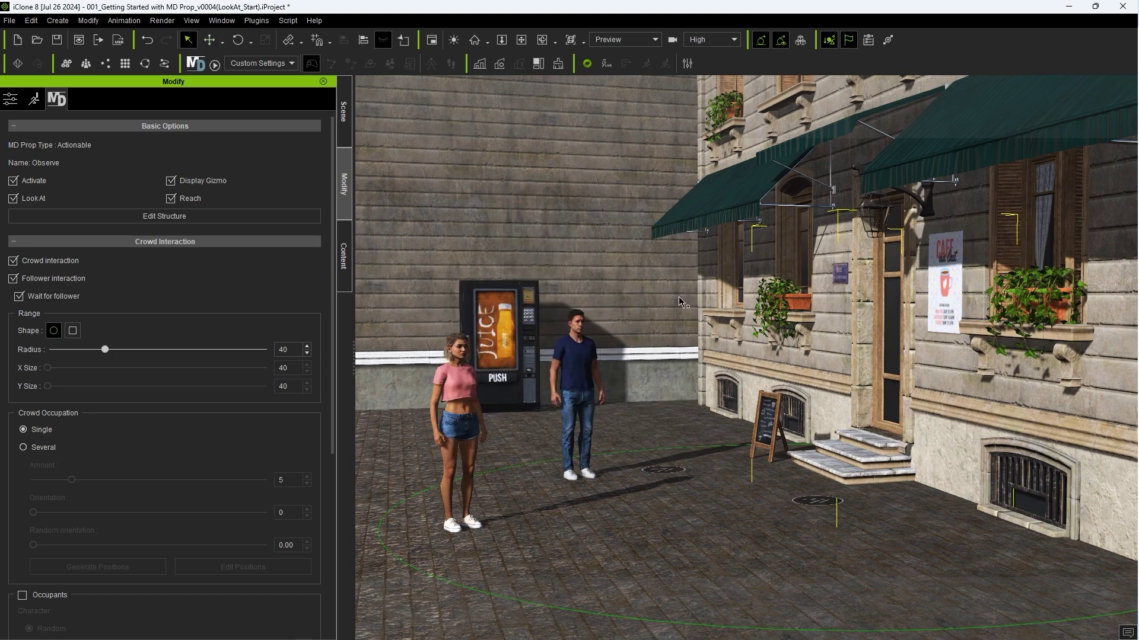
# - Adjust the dummy size of the Look At Point in the structure of the menu board's Observe_0 prop
pyautogui.click(132, 216)
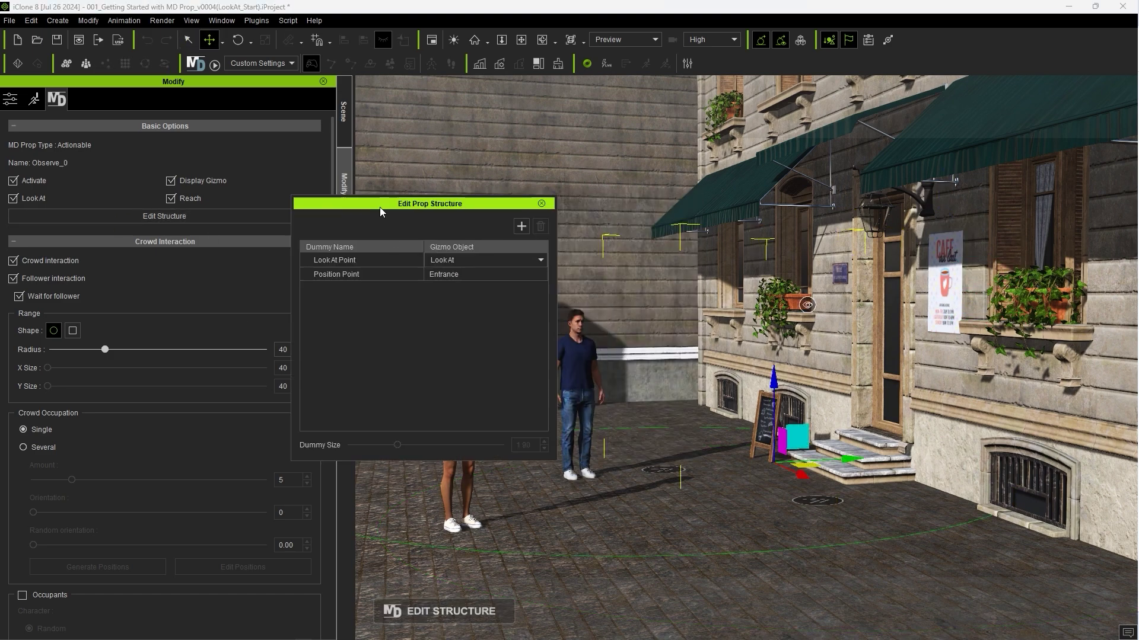
pyautogui.click(355, 260)
pyautogui.moveTo(367, 445); pyautogui.dragTo(379, 445)
pyautogui.click(541, 204)
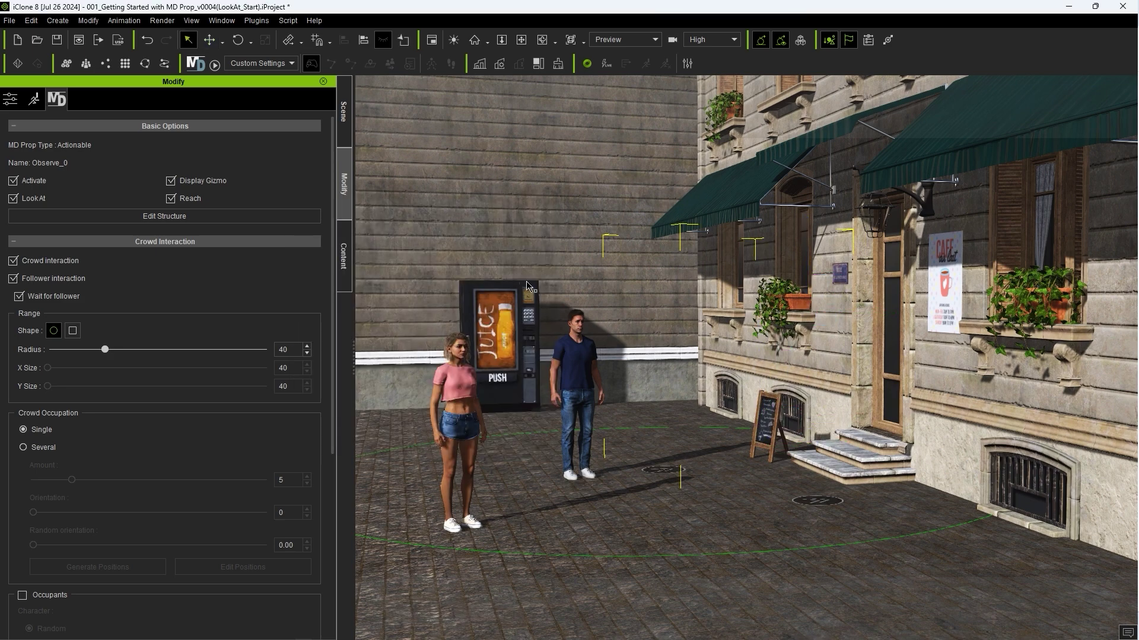
# - Enter Motion Director mode and direct the woman to observe the café poster using its edited Look At Point
pyautogui.click(195, 64)
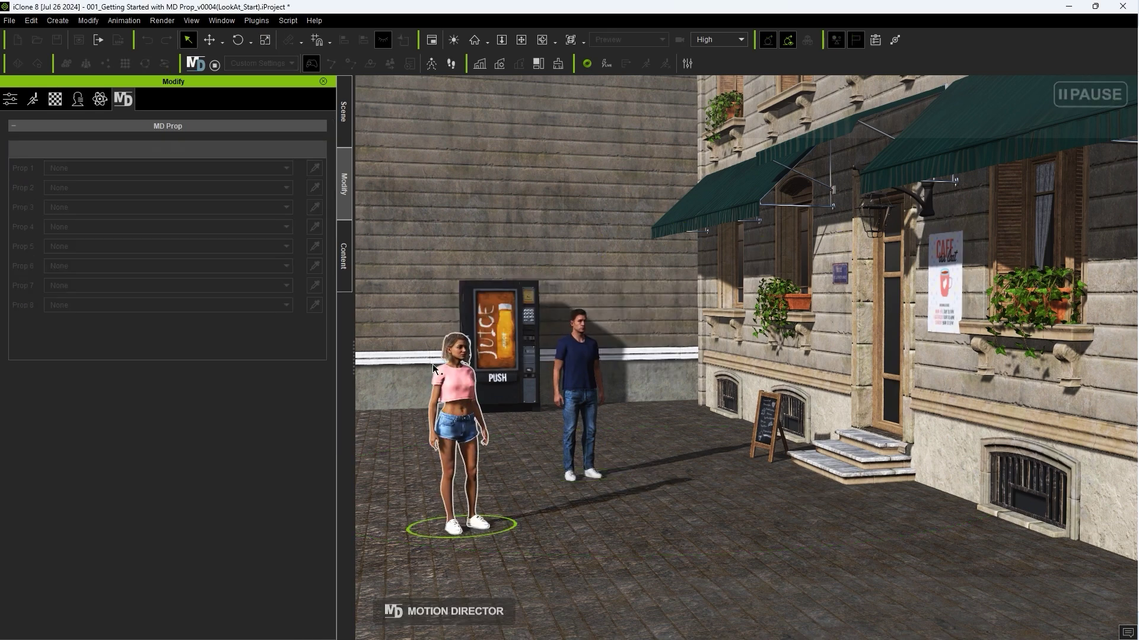
pyautogui.click(949, 293)
pyautogui.click(944, 291)
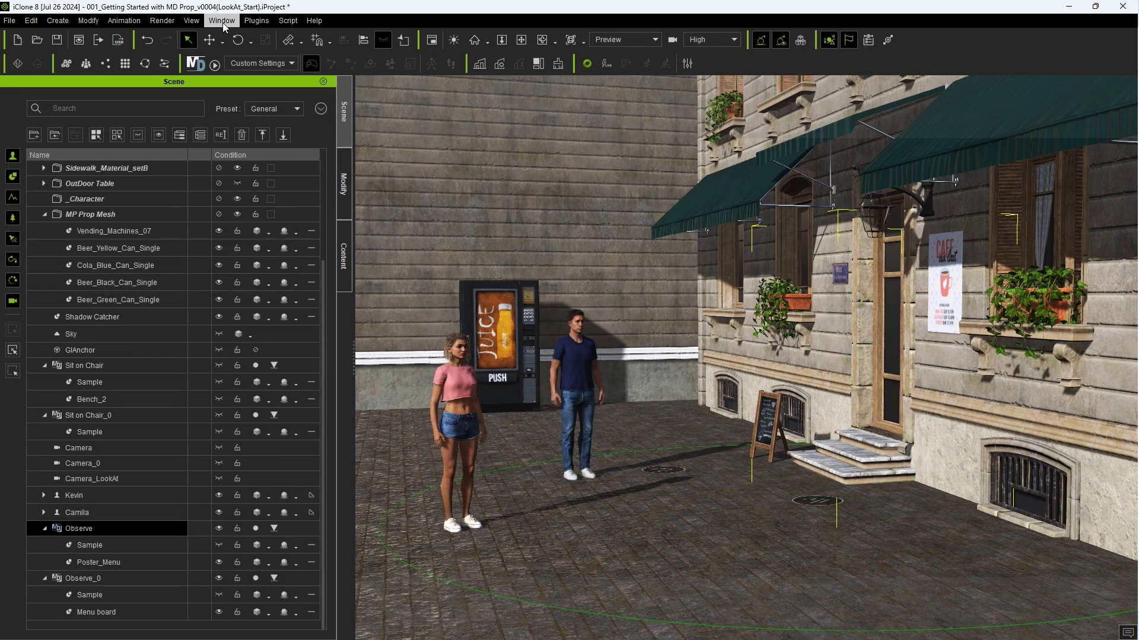
# - Examine the Look At settings of the Observe prop's perform behavior for the Female iMD
pyautogui.click(222, 22)
pyautogui.click(261, 240)
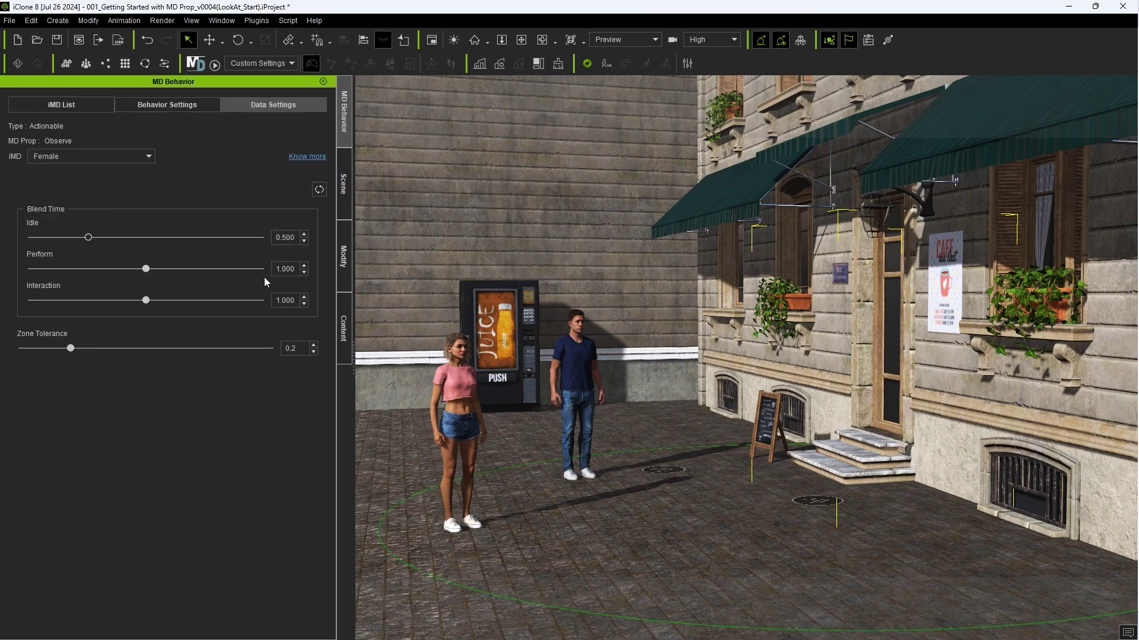
pyautogui.click(134, 107)
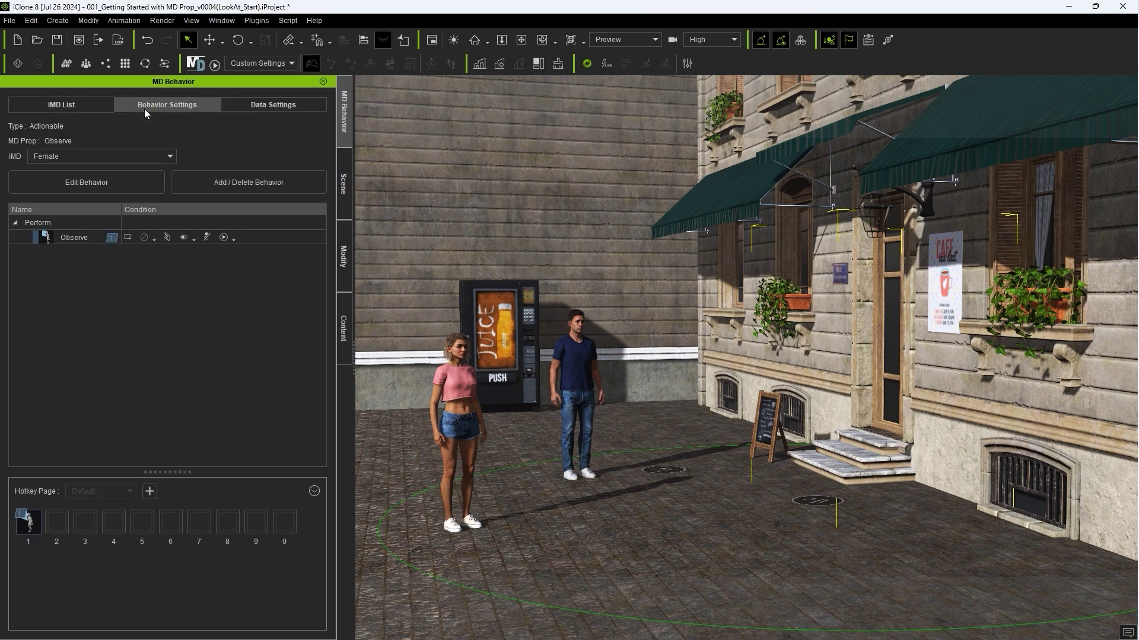
pyautogui.click(48, 240)
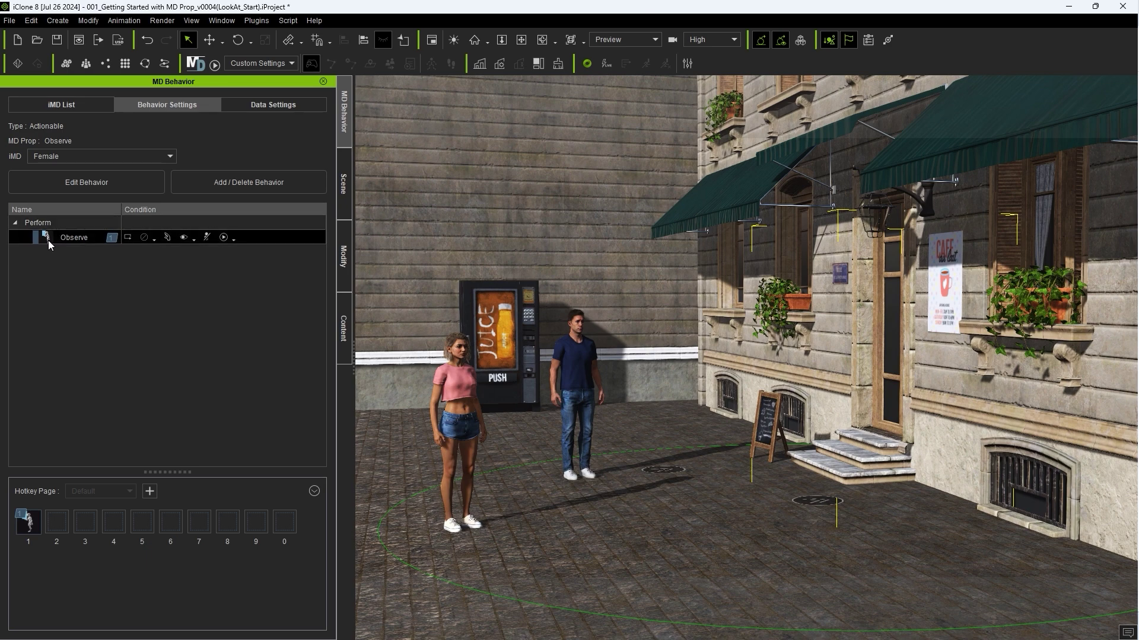
pyautogui.click(195, 239)
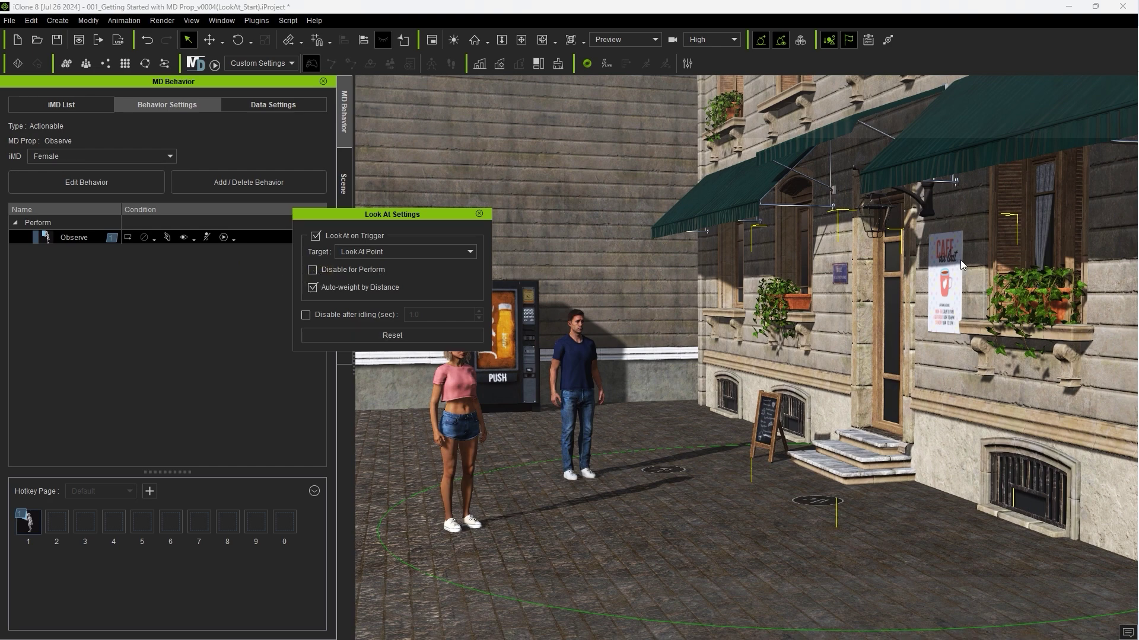
pyautogui.click(479, 214)
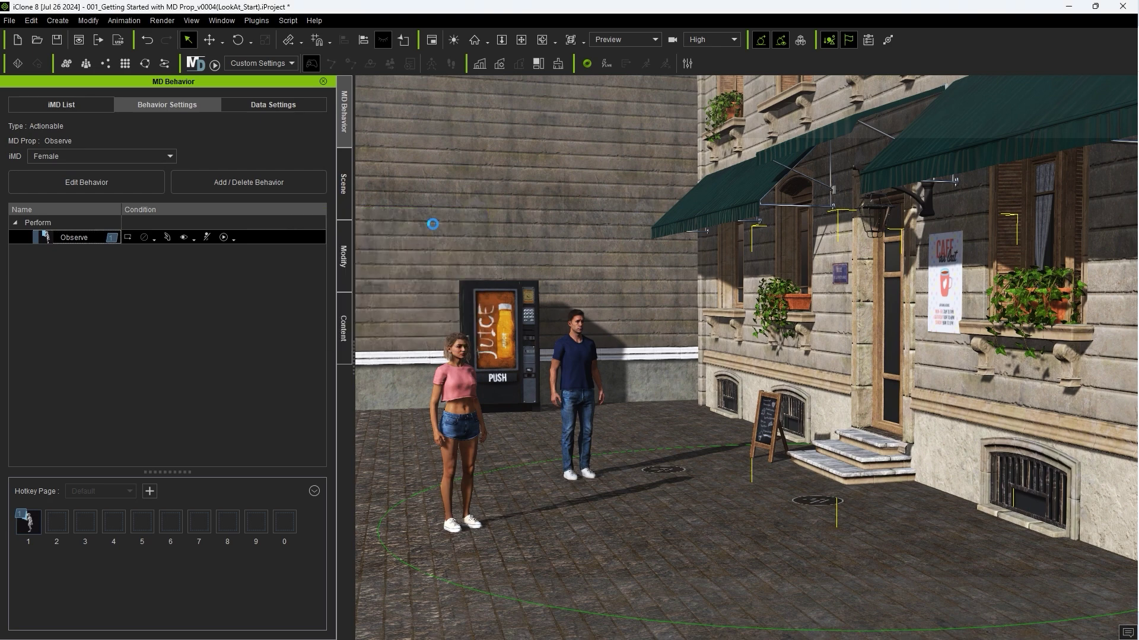
# - Switch the Observe prop's behavior to the Male iMD and examine its Look At settings
pyautogui.click(48, 167)
pyautogui.click(195, 239)
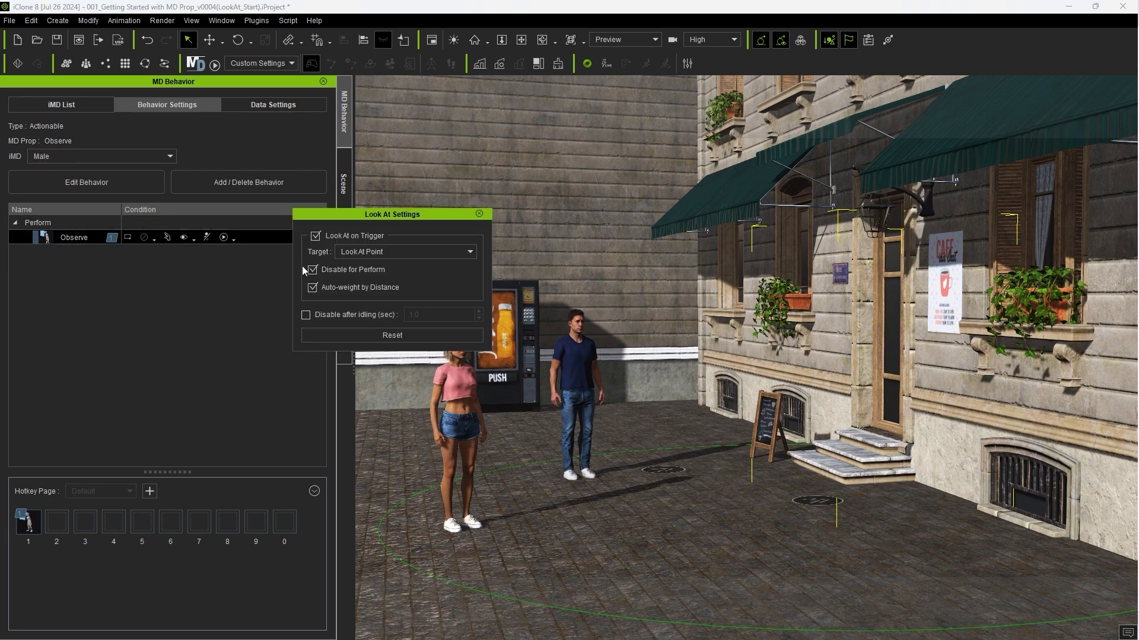
pyautogui.click(479, 215)
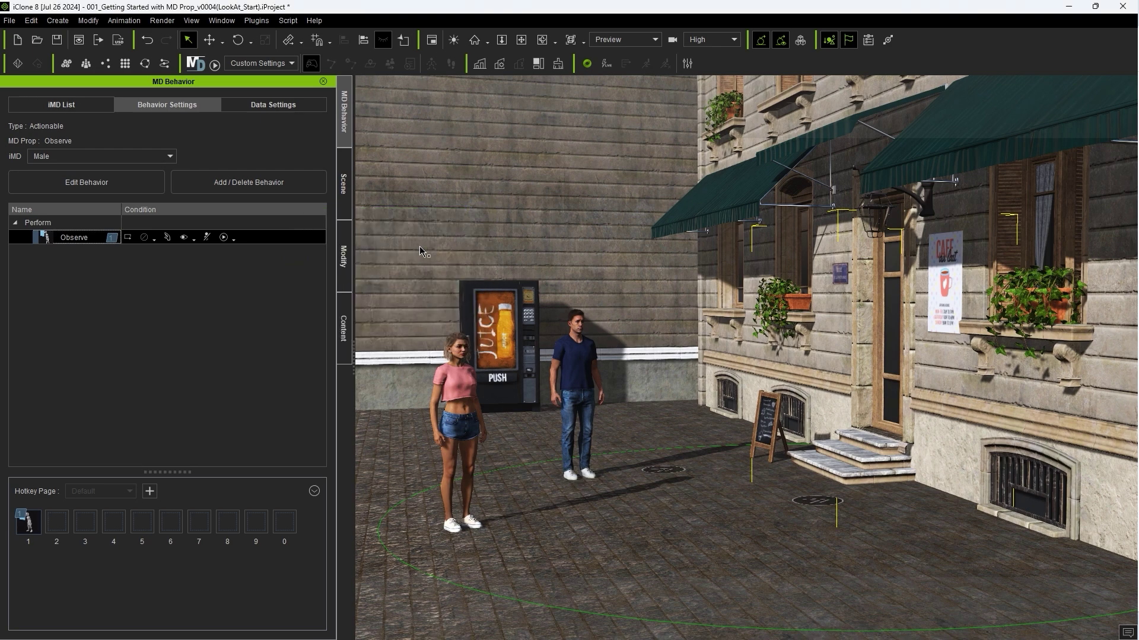
# - Start Motion Director again and trigger the Observe action on the café poster for the woman
pyautogui.hotkey('ctrl', 'space')
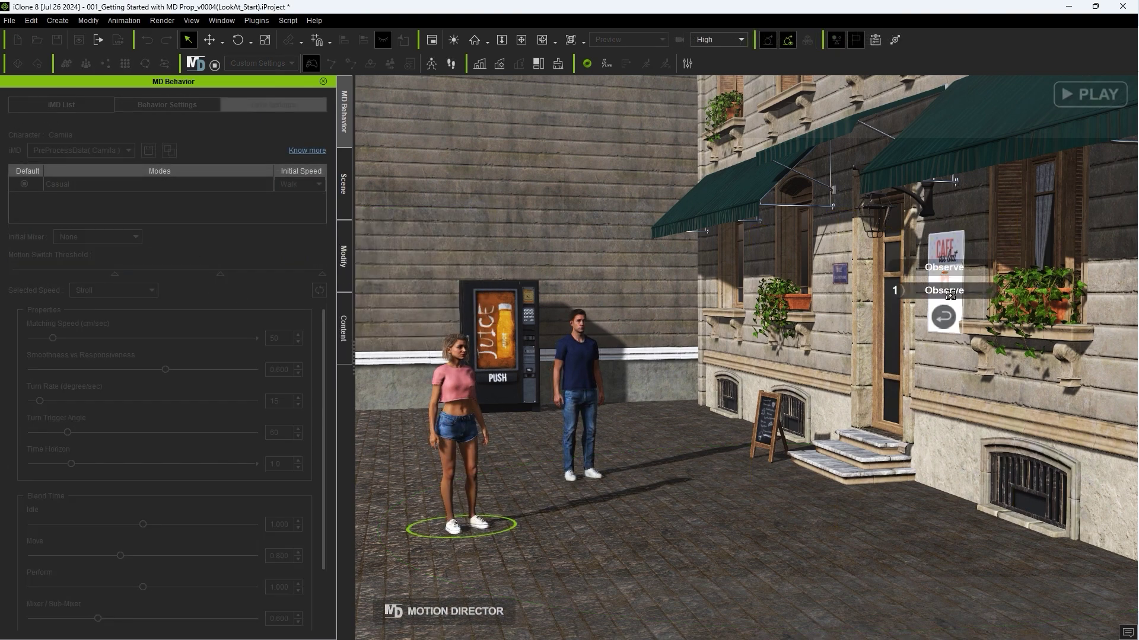
pyautogui.click(948, 291)
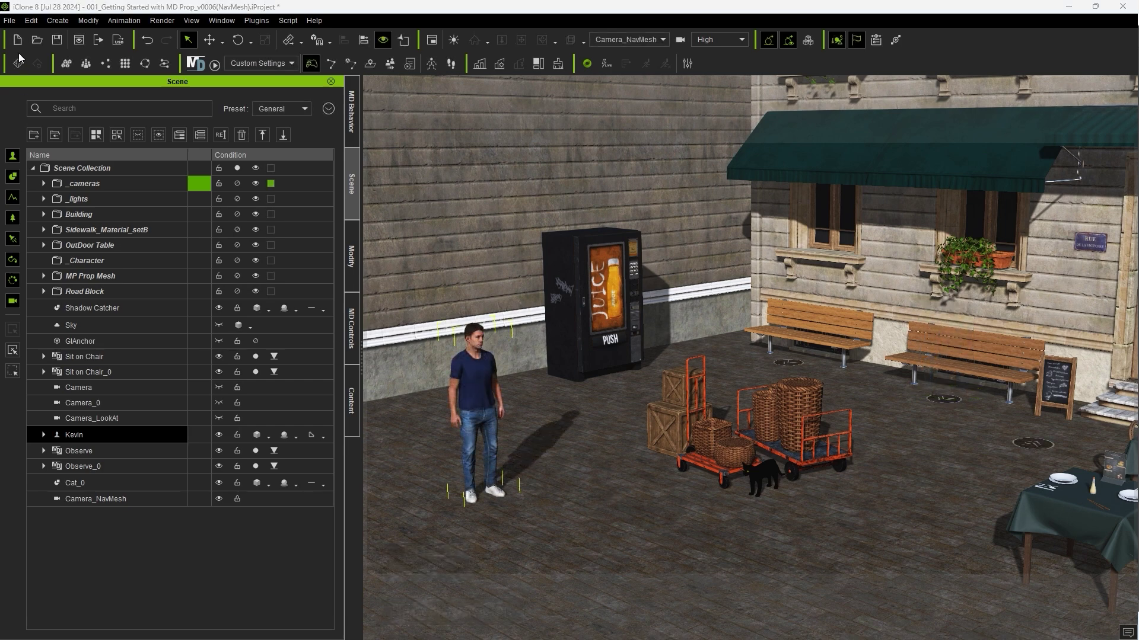
# - Generate a NavMesh with the Scene range and check its coverage around the two bench props
pyautogui.click(51, 24)
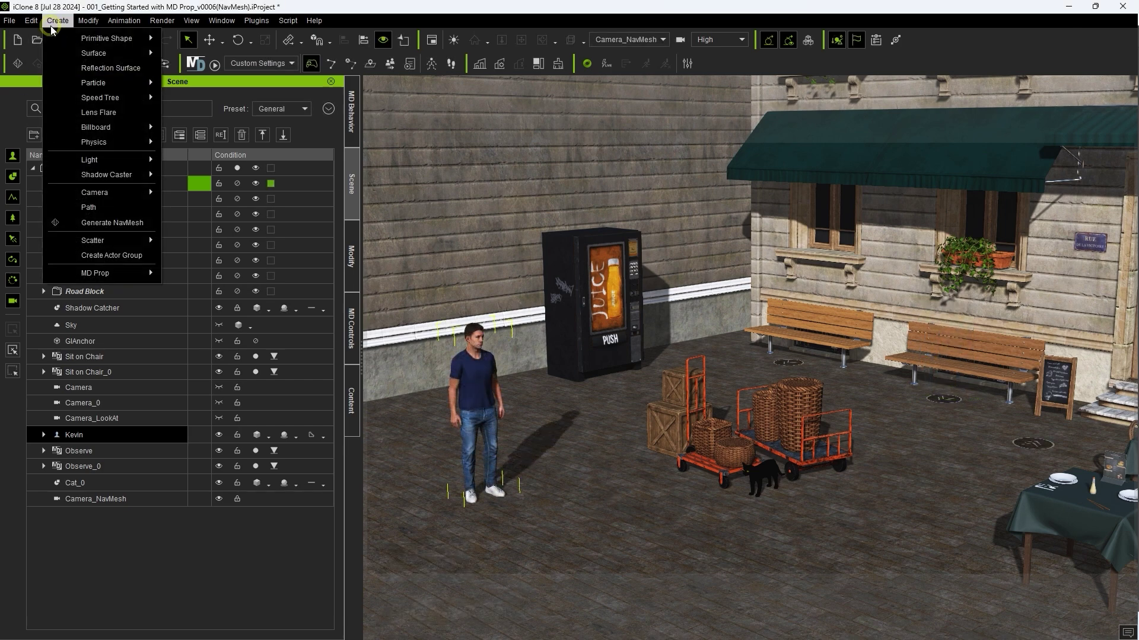
pyautogui.click(73, 225)
pyautogui.moveTo(960, 280); pyautogui.dragTo(916, 313)
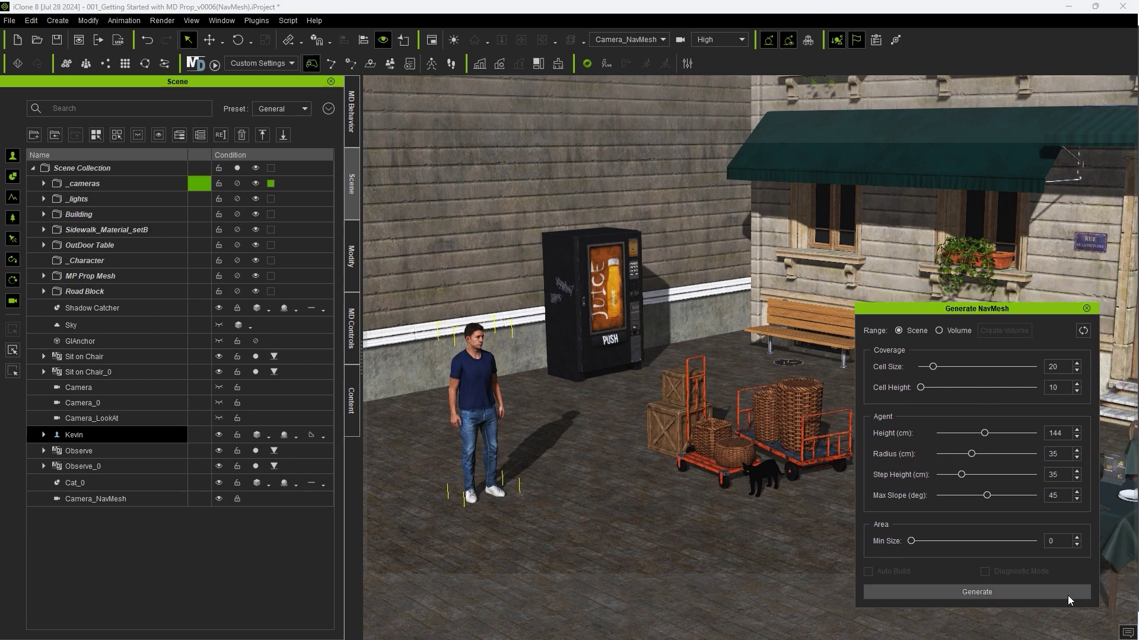
pyautogui.click(956, 593)
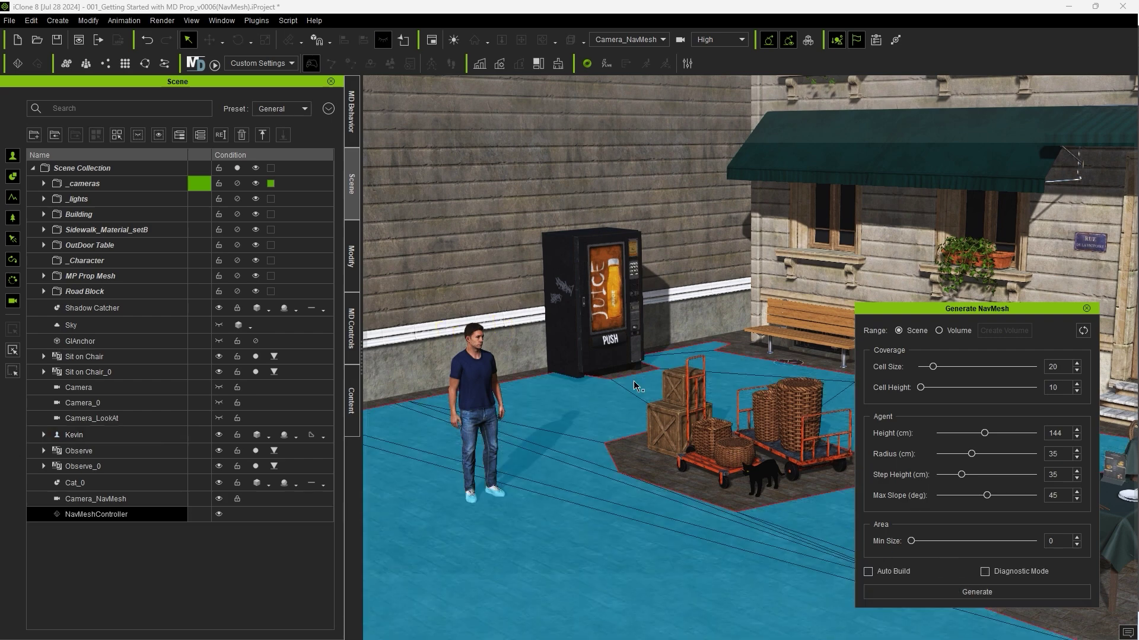
pyautogui.doubleClick(788, 360)
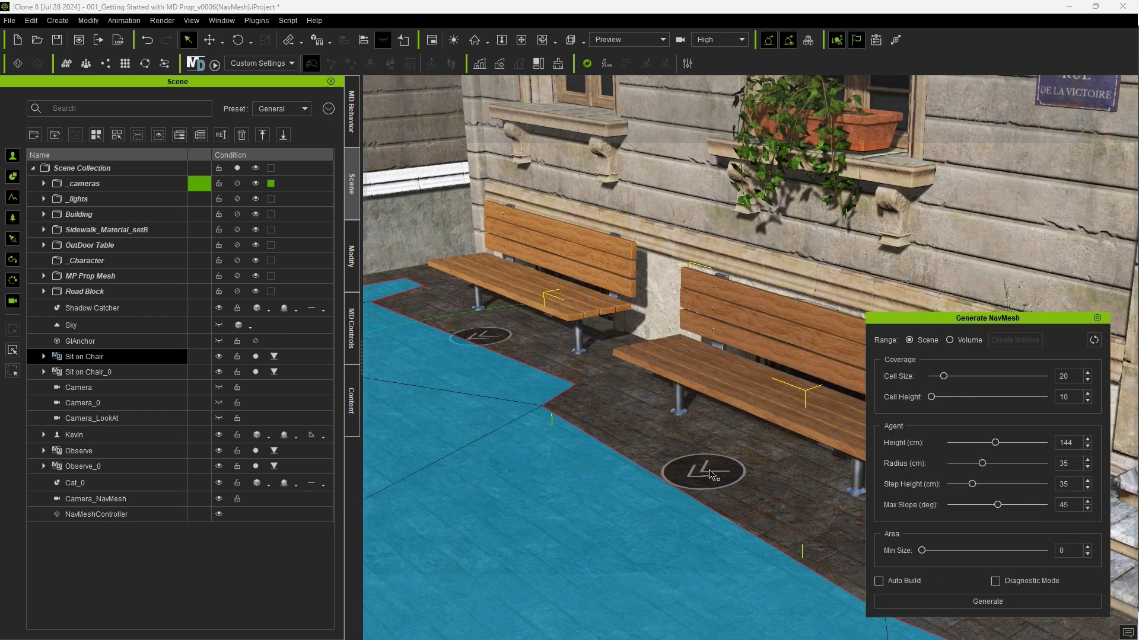
pyautogui.click(1097, 319)
# - Enter Motion Director mode and direct the man to the bench beside the menu board
pyautogui.click(195, 64)
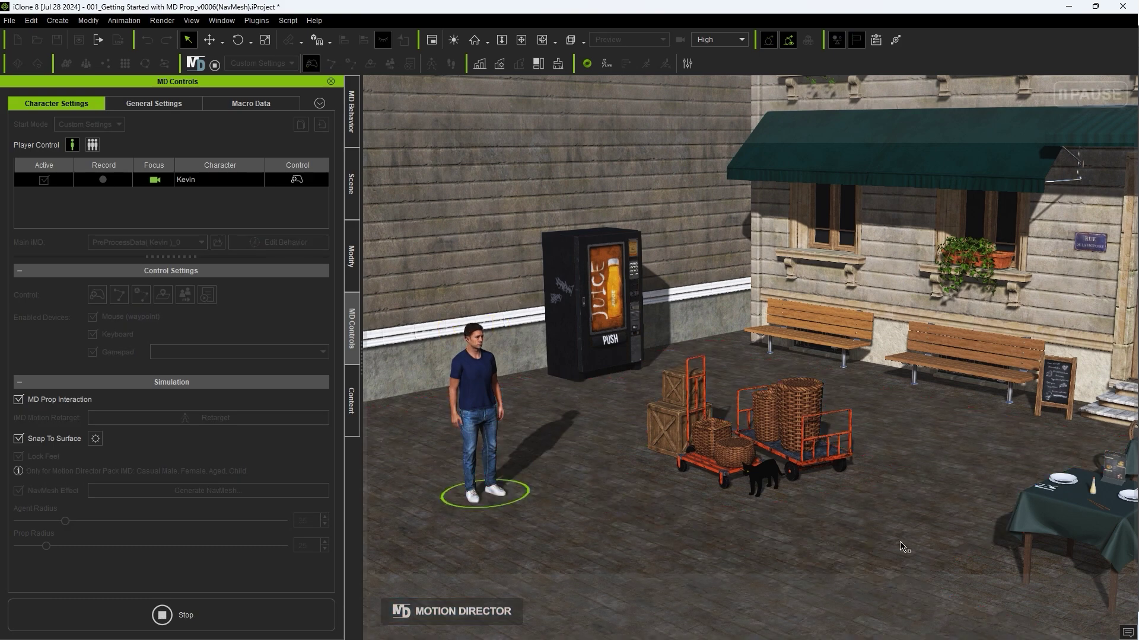
pyautogui.click(971, 357)
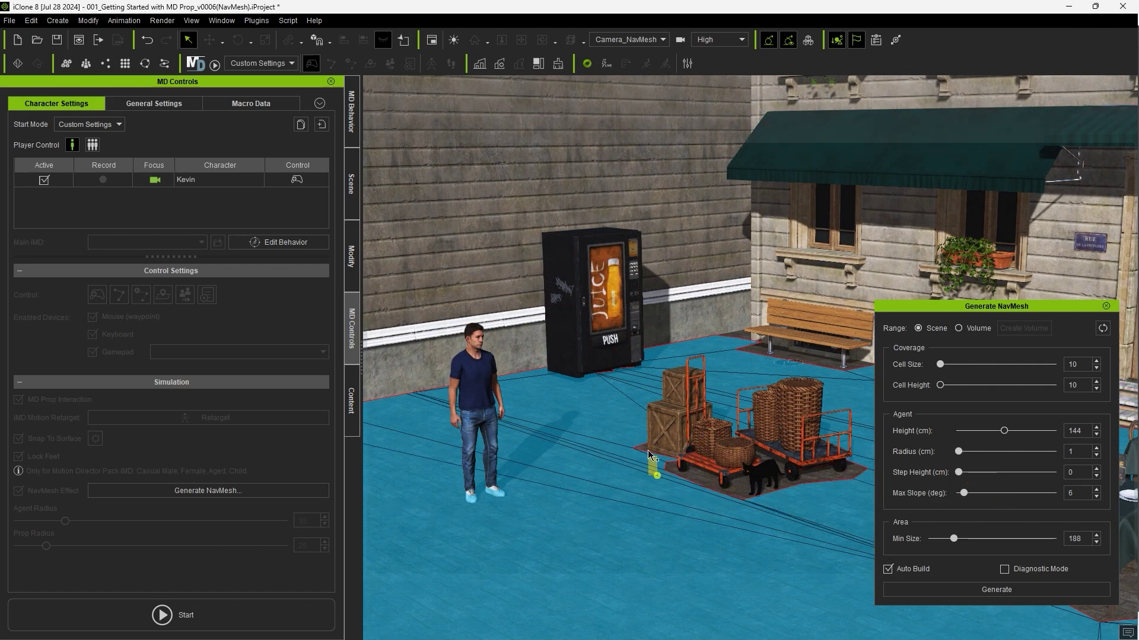
# - Restart Motion Director and send the man around the carts to the bench beside the menu board with the rebuilt NavMesh
pyautogui.press('space')
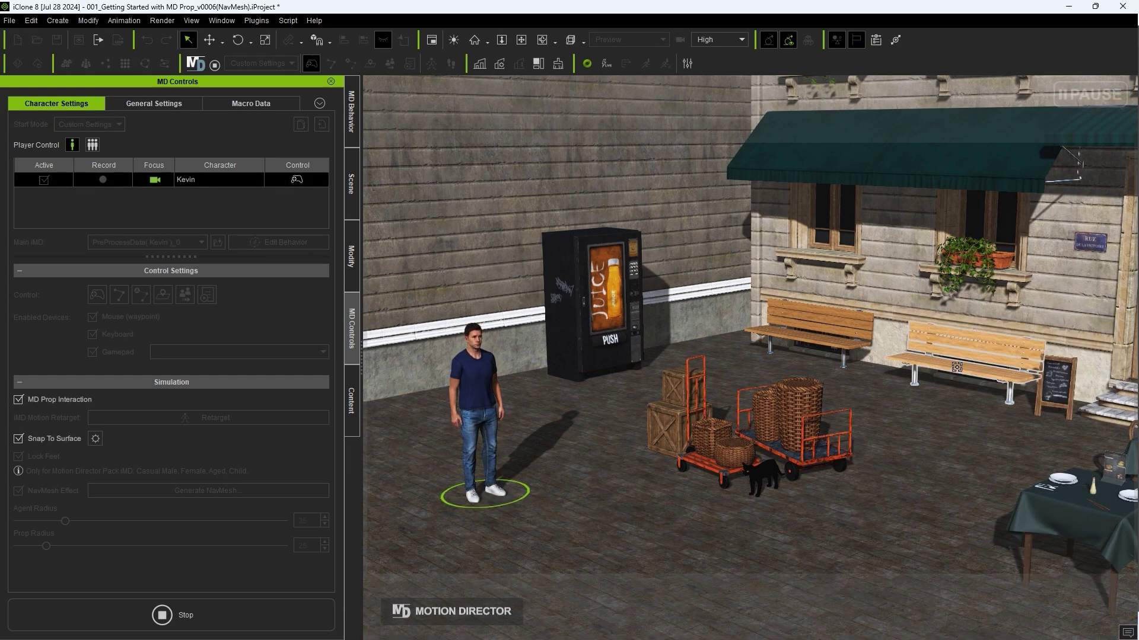
pyautogui.click(951, 333)
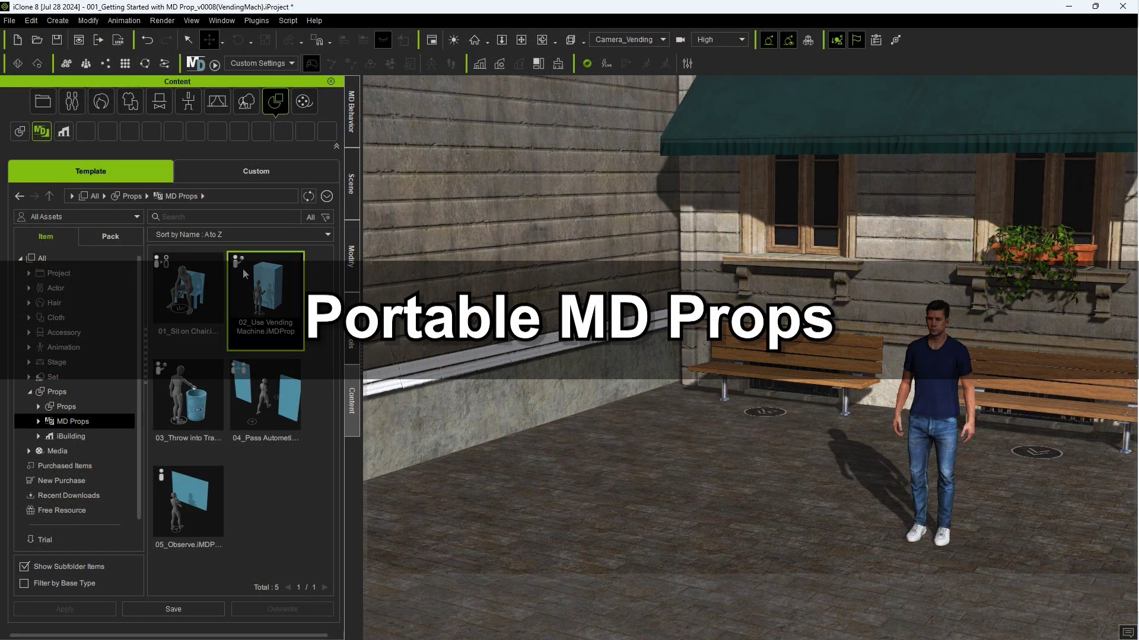
# - Add the 02_Use Vending Machine MD prop with Z rotation 270 and move it toward the wall at about X -10052, Y 5737
pyautogui.moveTo(275, 306); pyautogui.dragTo(529, 475)
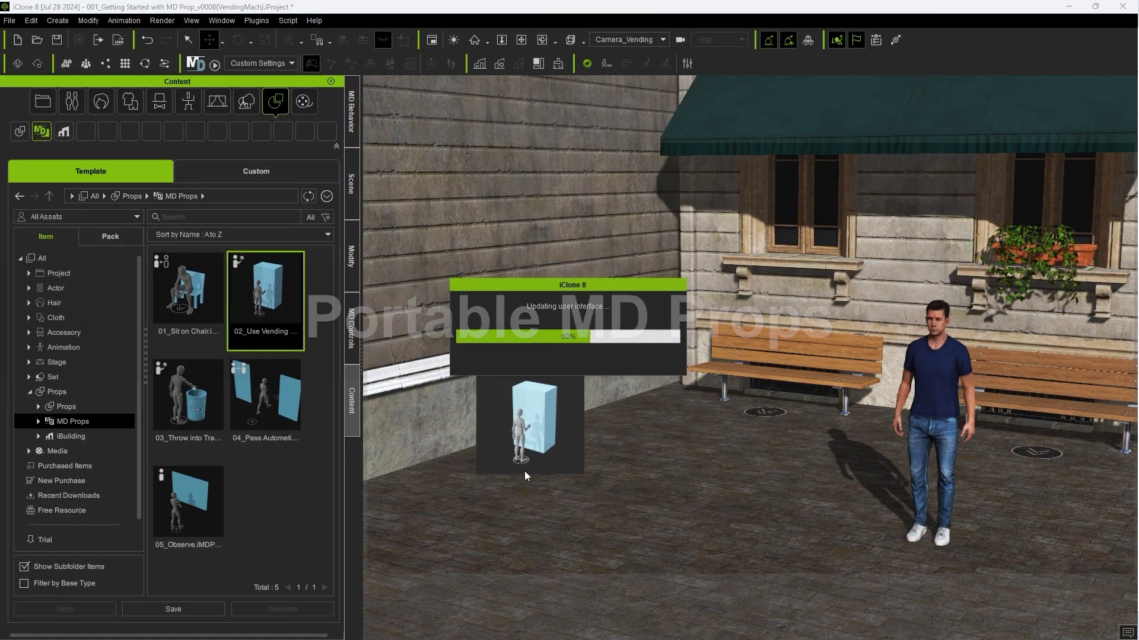
pyautogui.click(351, 272)
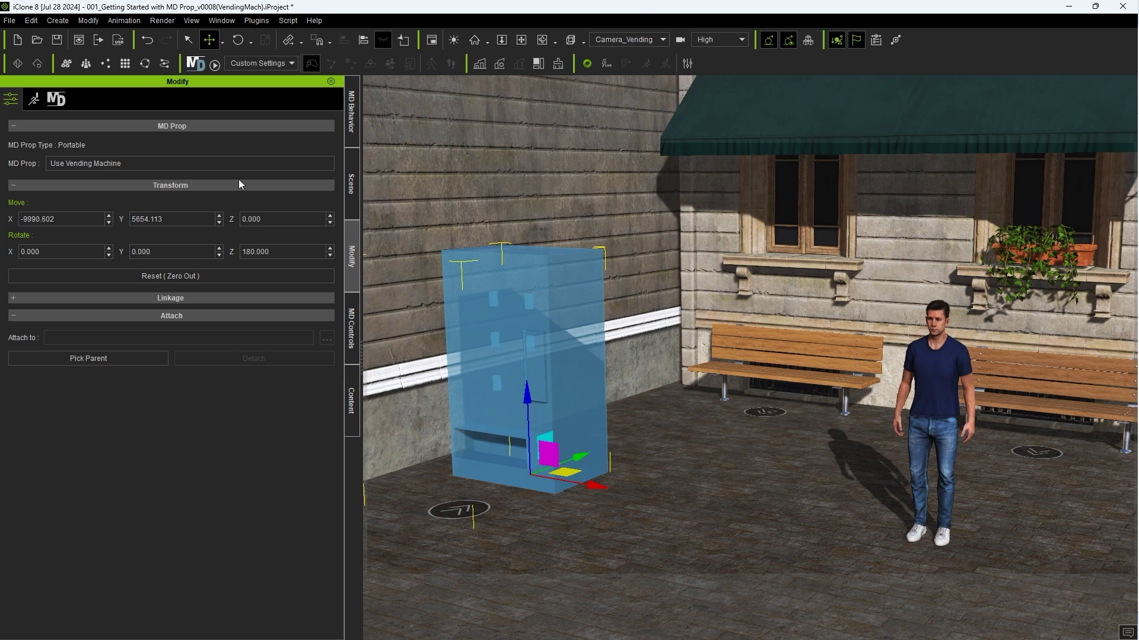
pyautogui.write('270')
pyautogui.press('Return')
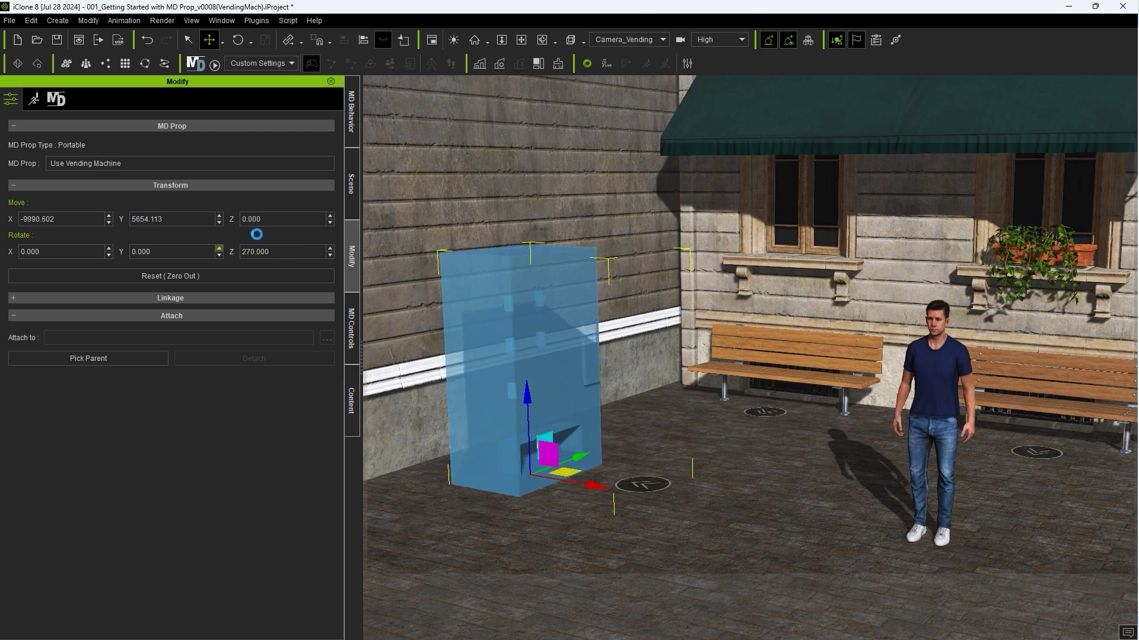
pyautogui.moveTo(570, 474); pyautogui.dragTo(574, 446)
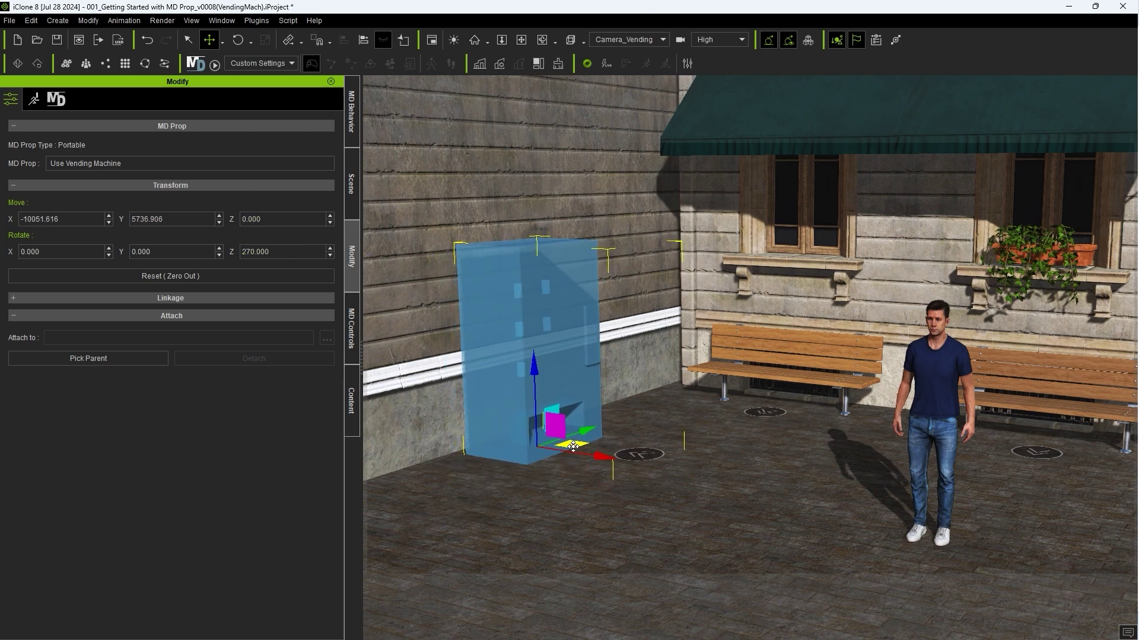
pyautogui.click(354, 201)
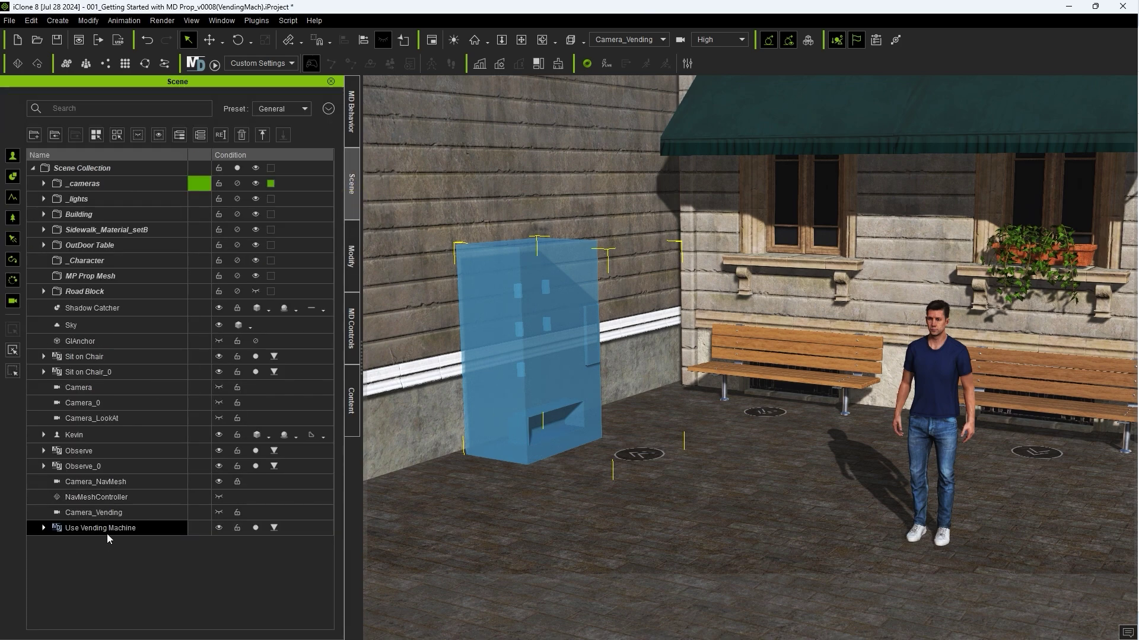
# - Expand the Use Vending Machine prop's hierarchy and toggle the visibility of Sample1 to inspect the placeholder cans inside
pyautogui.click(43, 528)
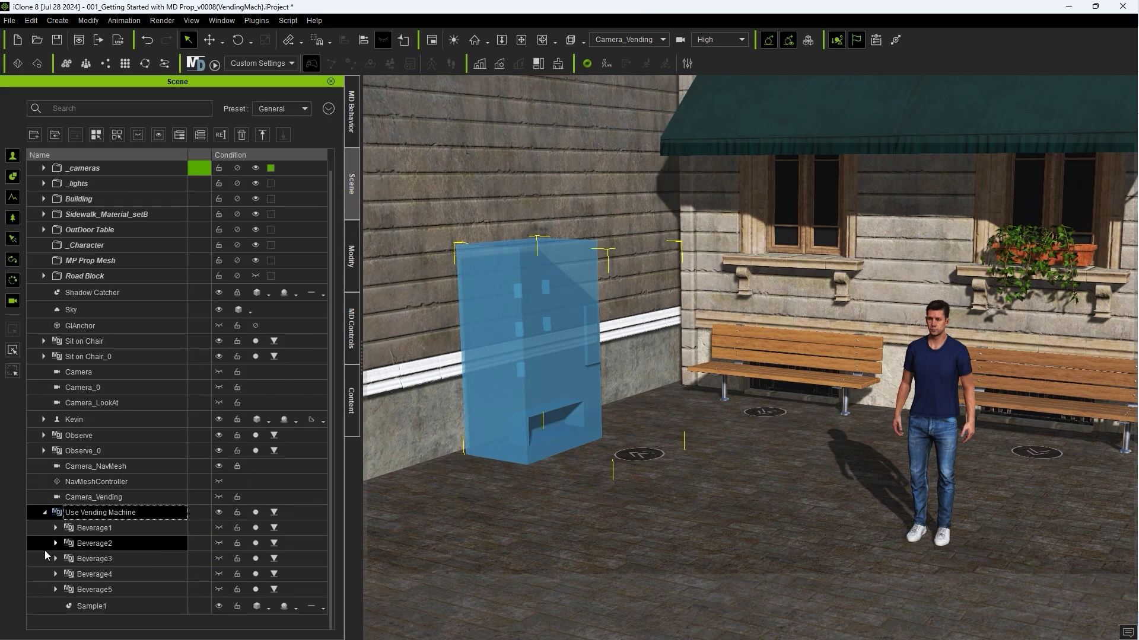
pyautogui.click(101, 611)
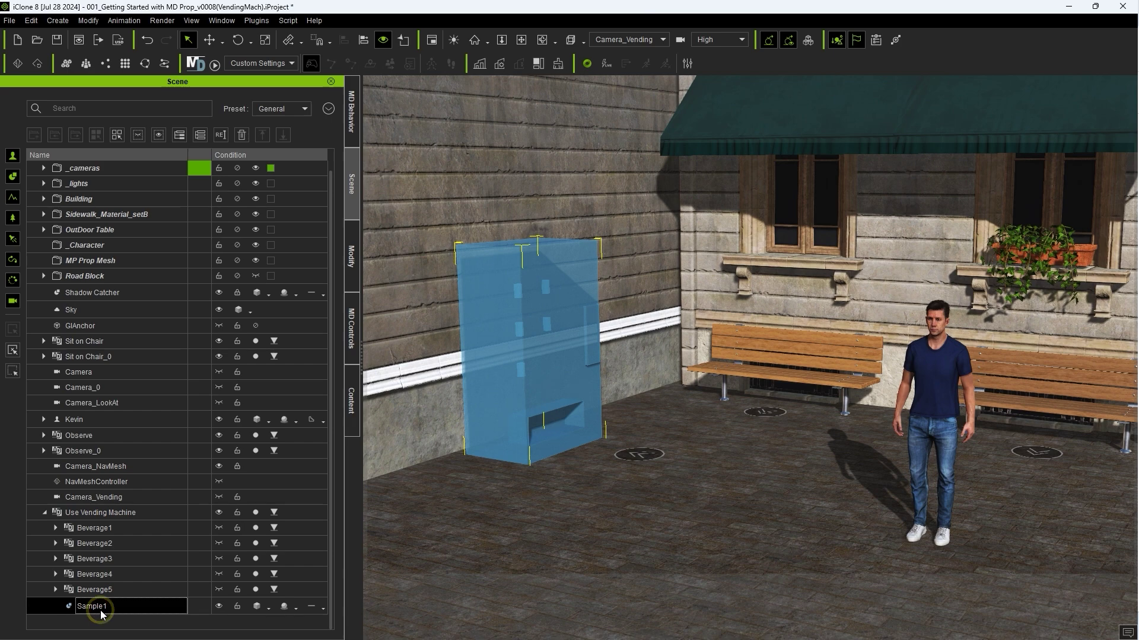
pyautogui.click(219, 607)
pyautogui.click(219, 607)
pyautogui.click(219, 607)
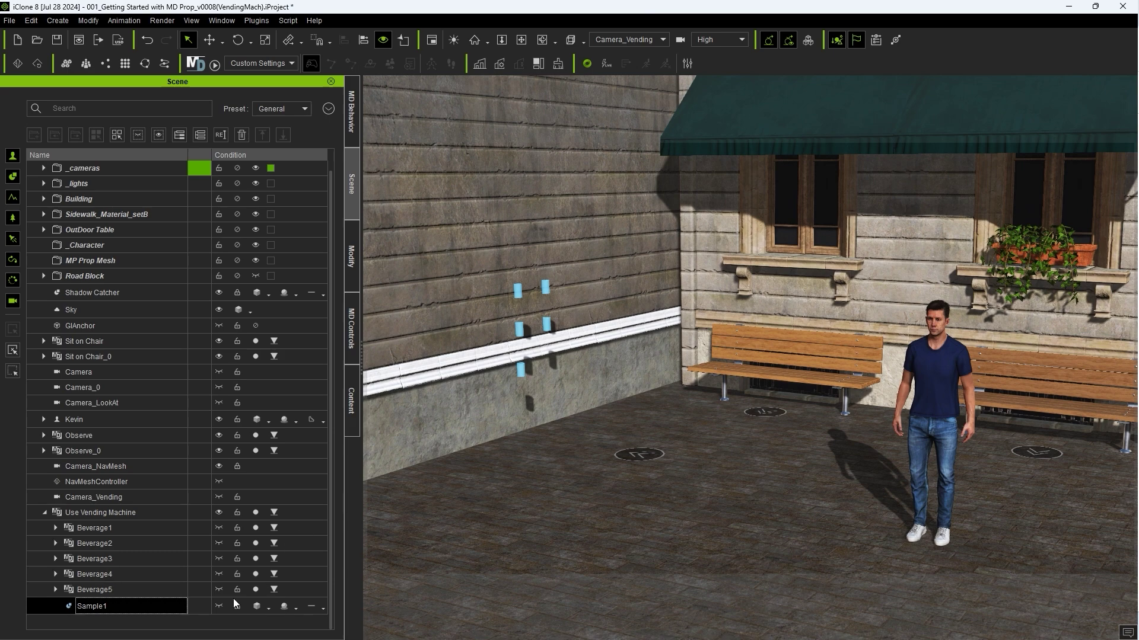
pyautogui.click(219, 607)
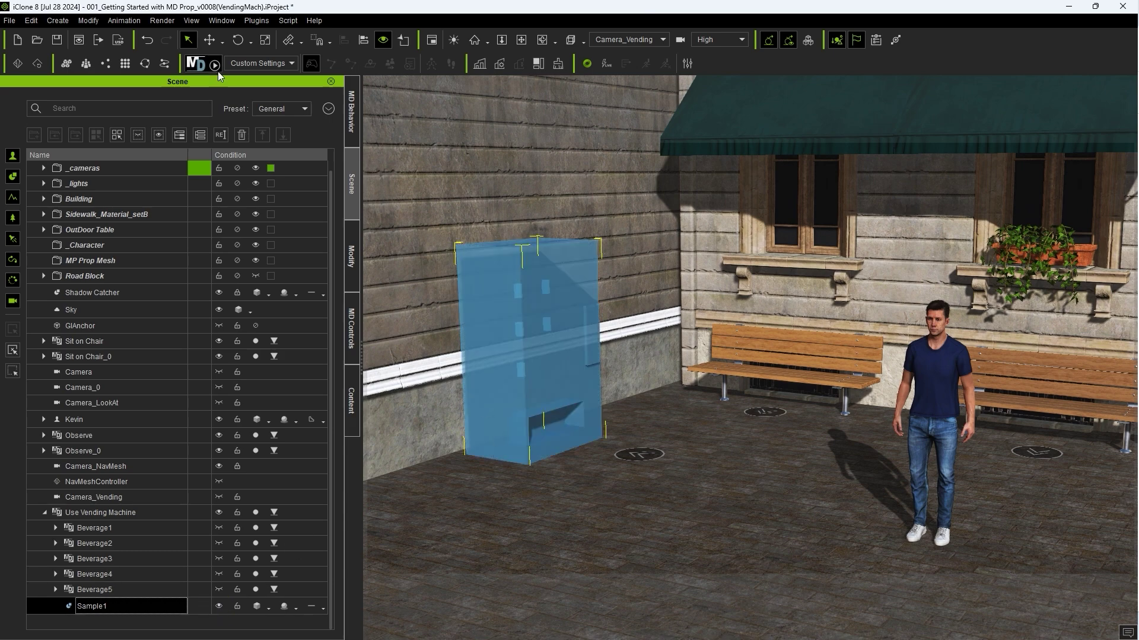
# - Enter Motion Director mode and direct the man to buy Beverage1 from the vending machine and walk away
pyautogui.click(200, 64)
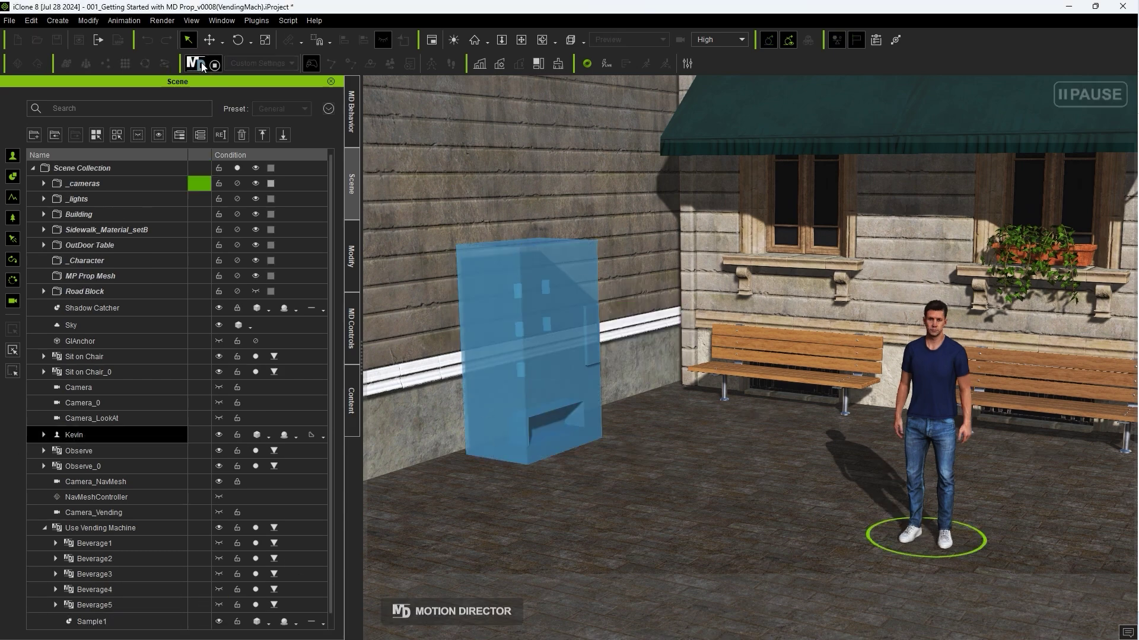
pyautogui.click(579, 367)
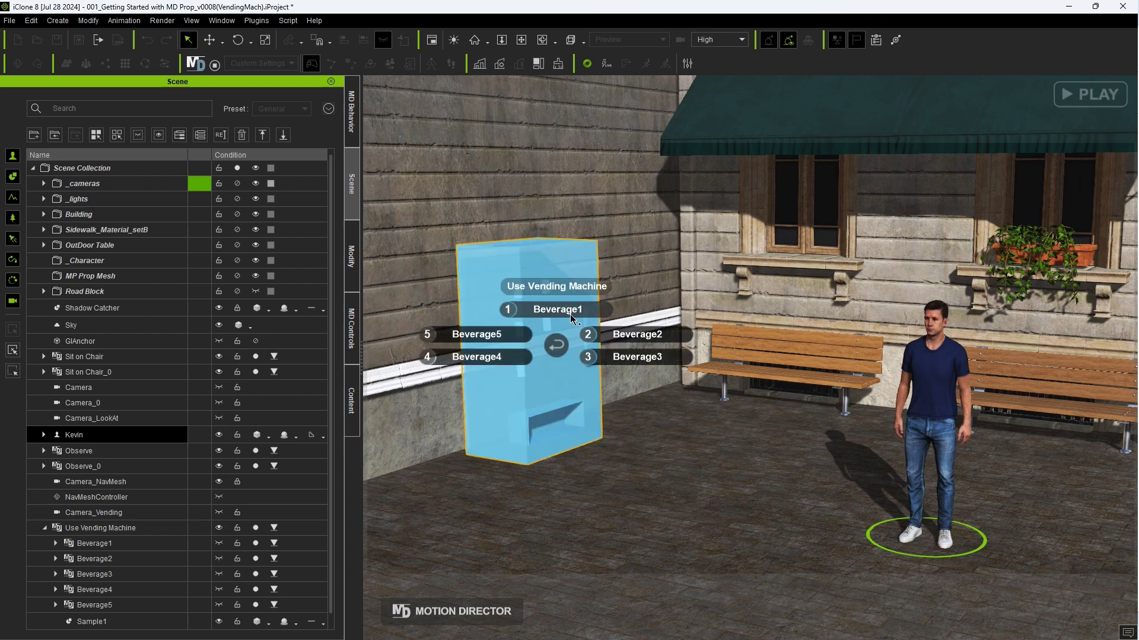
pyautogui.click(550, 317)
pyautogui.click(547, 322)
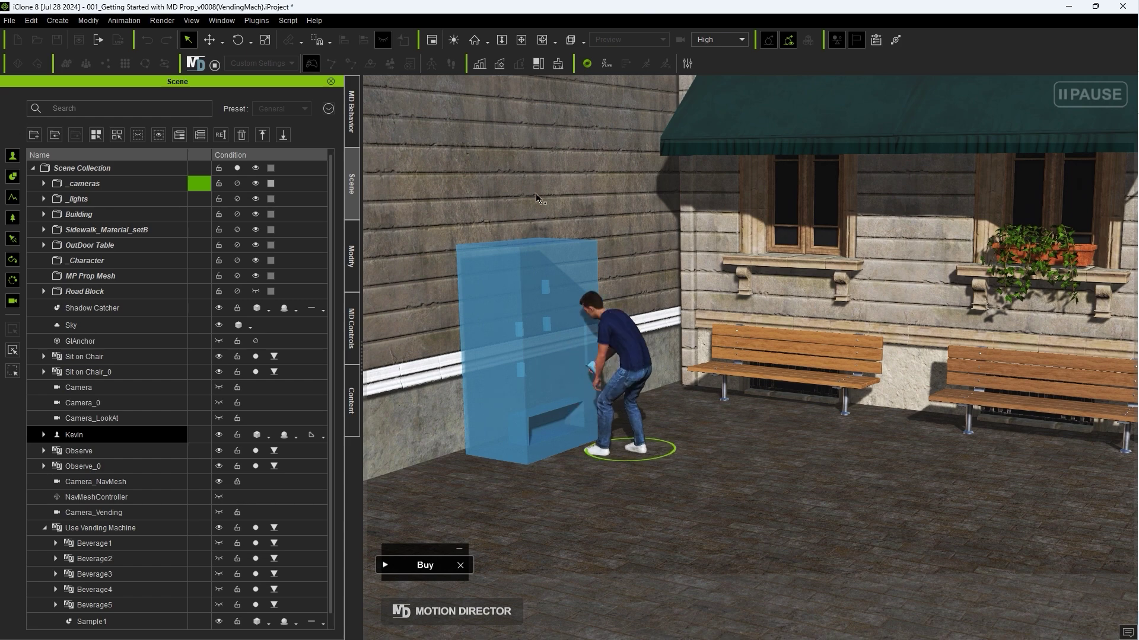
pyautogui.click(748, 500)
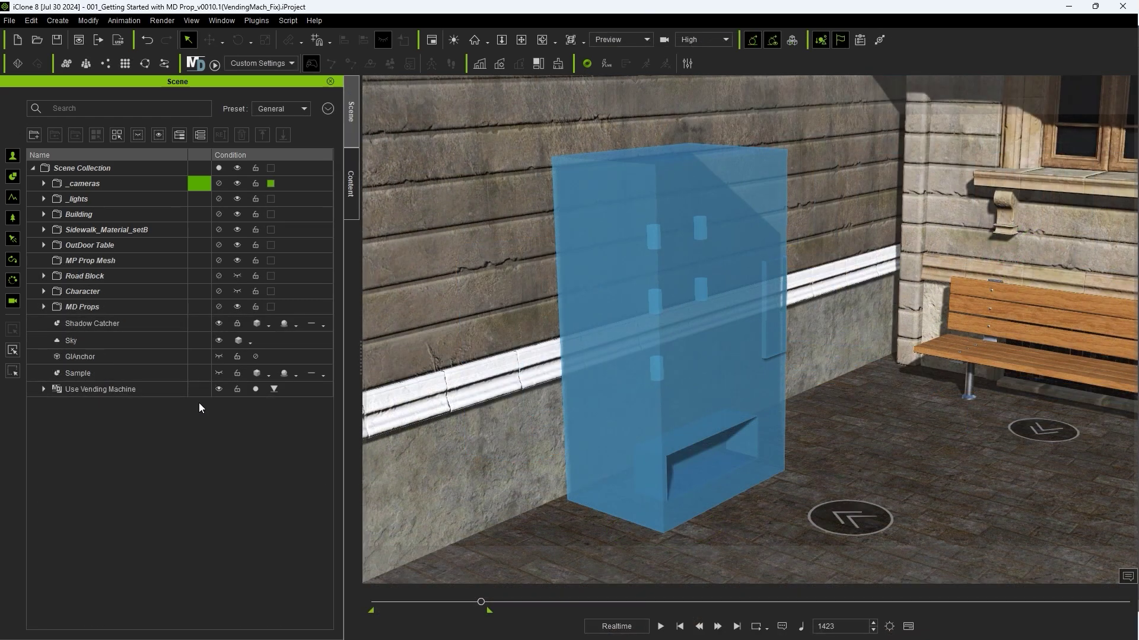
# - Expand Use Vending Machine down to Beverage1's can placeholder and hide the Sample1 machine body
pyautogui.click(55, 389)
pyautogui.click(45, 389)
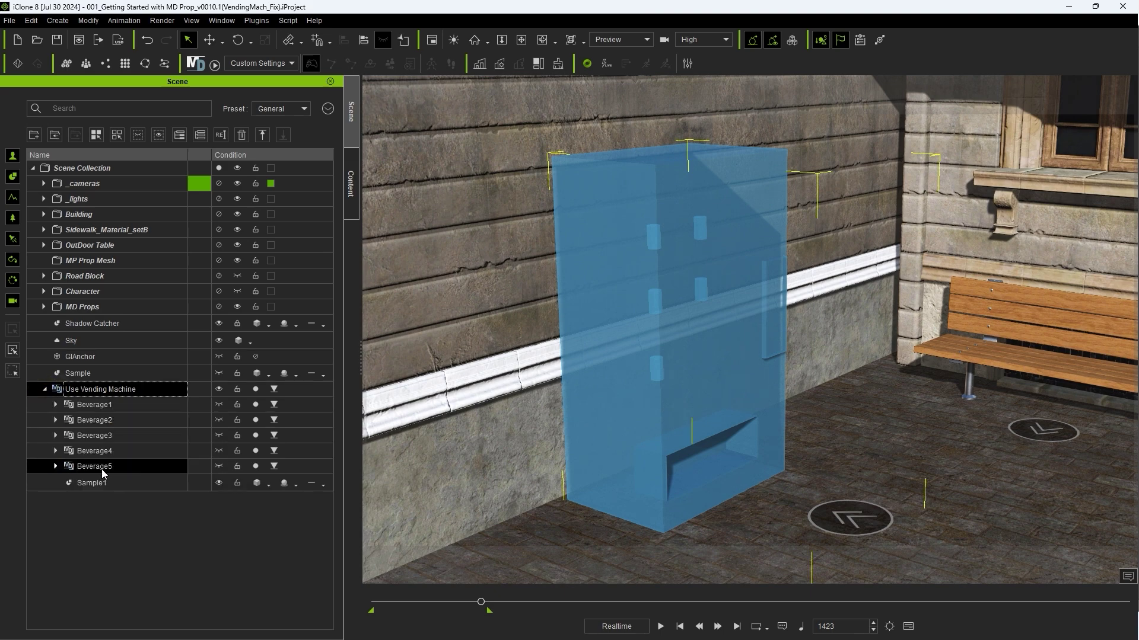
pyautogui.click(219, 483)
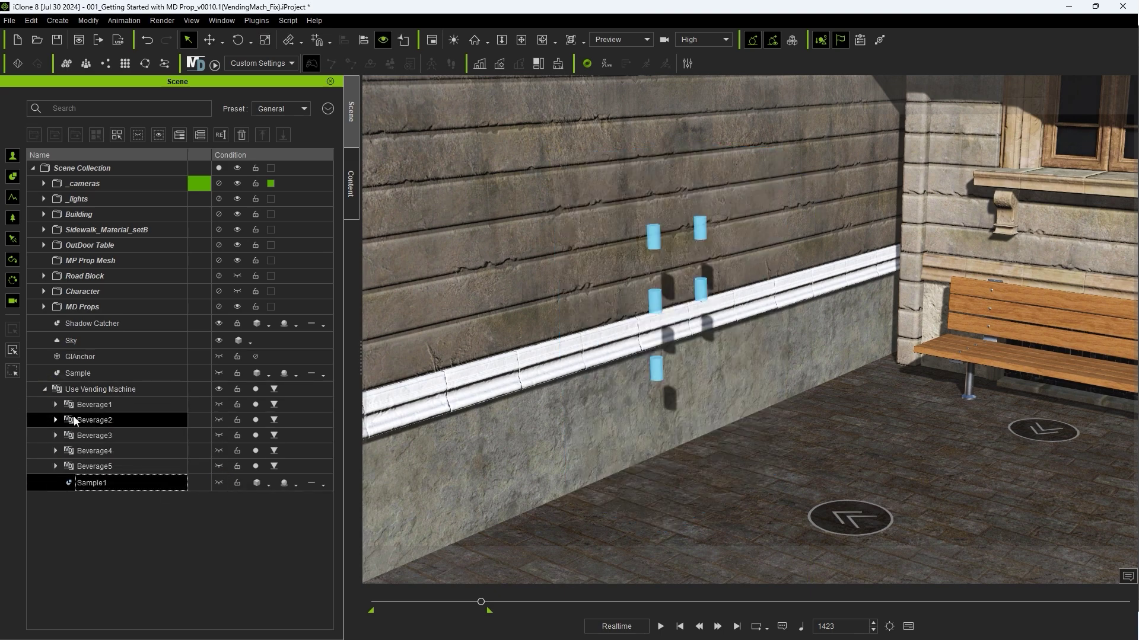
pyautogui.click(55, 405)
pyautogui.click(68, 420)
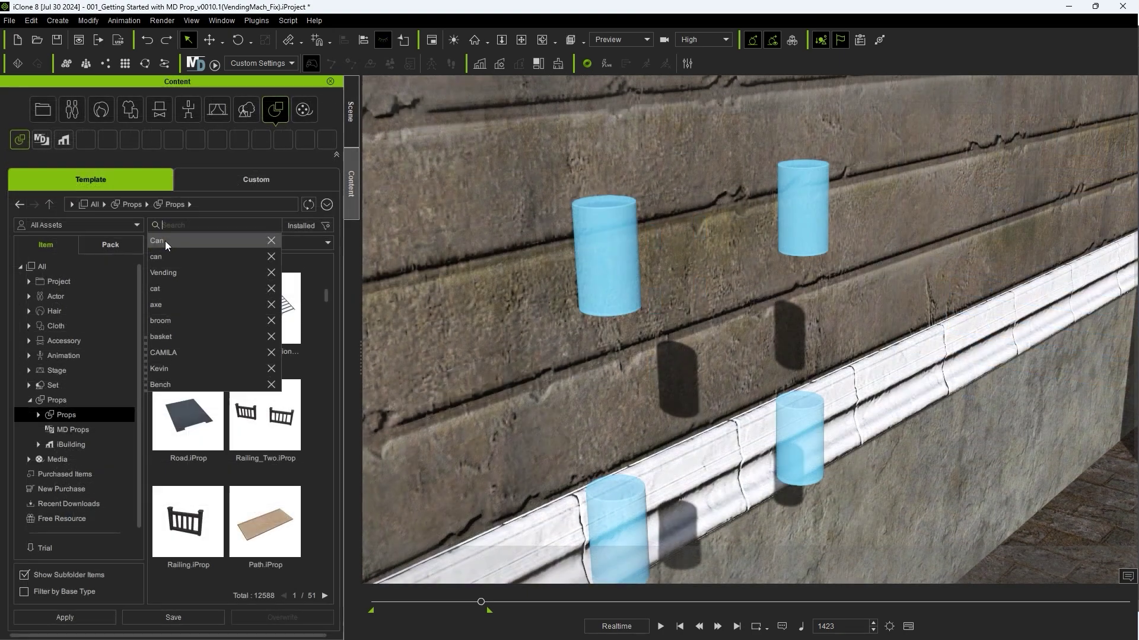
# - Add the Cola_Red_Can_Single prop and fit it over Beverage1's placeholder can, aligning X, Y and Z by pivot and lowering it
pyautogui.click(165, 240)
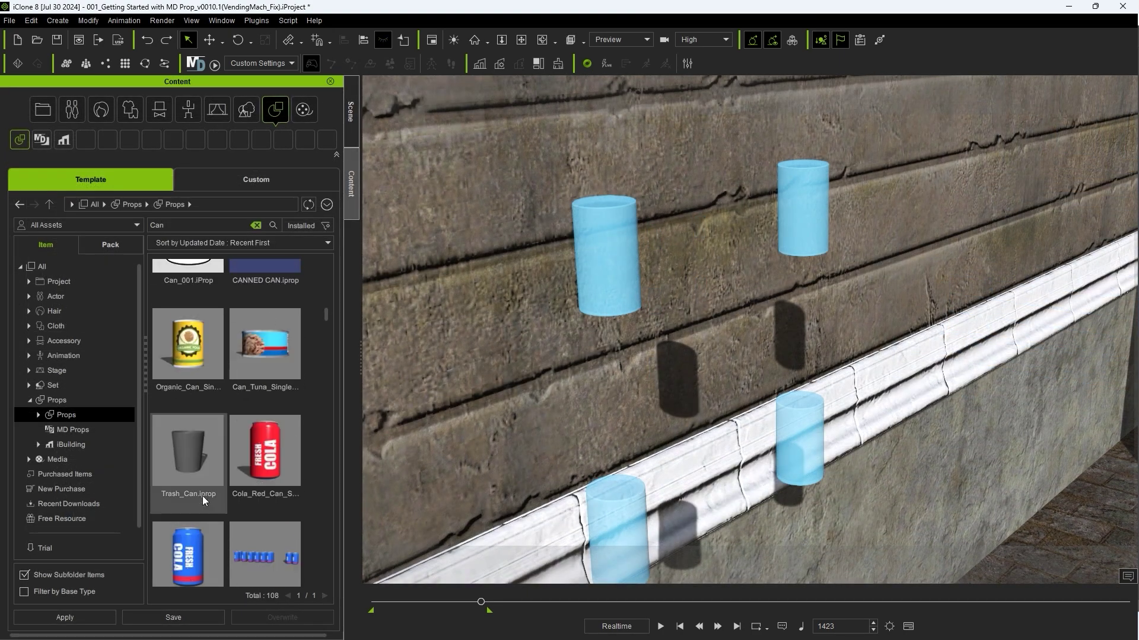
pyautogui.moveTo(273, 461); pyautogui.dragTo(1056, 535)
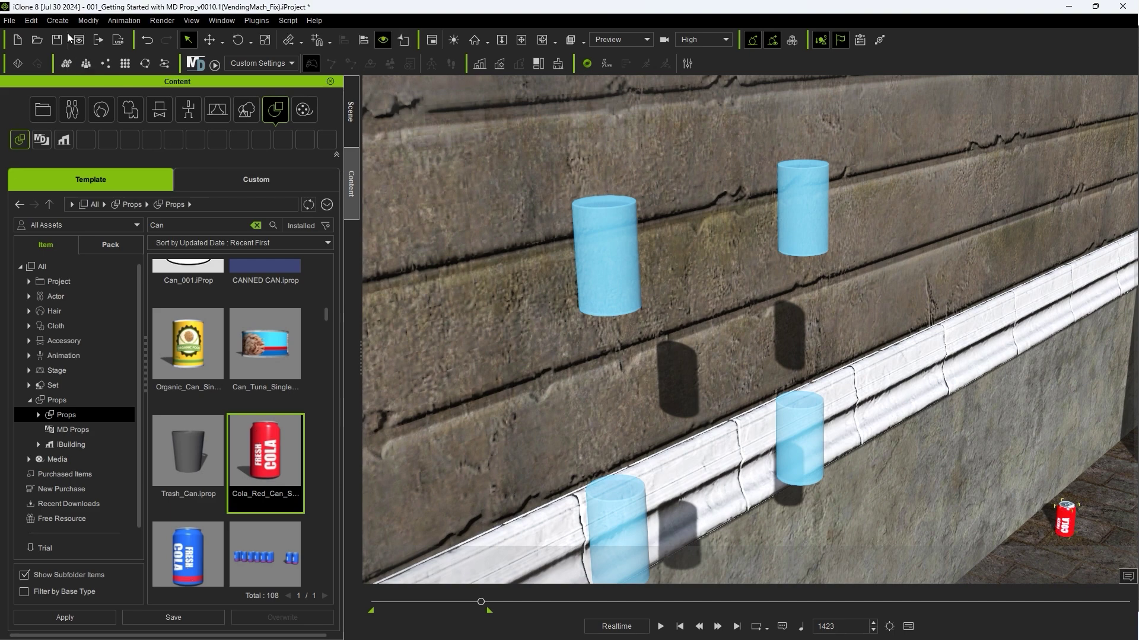
pyautogui.click(31, 20)
pyautogui.moveTo(203, 195)
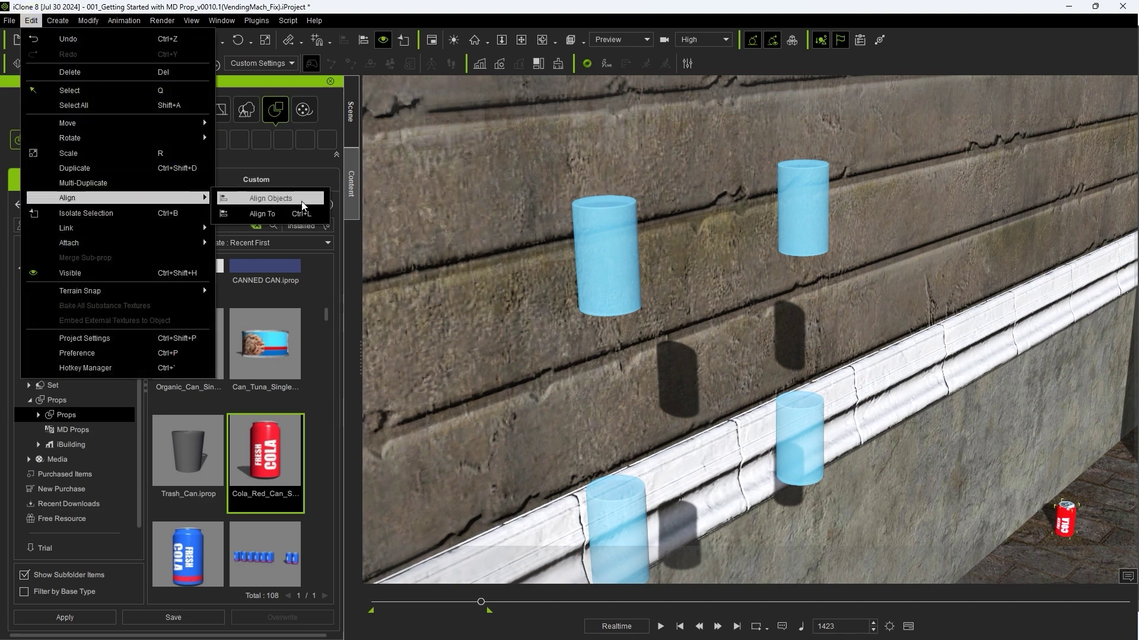
pyautogui.click(246, 217)
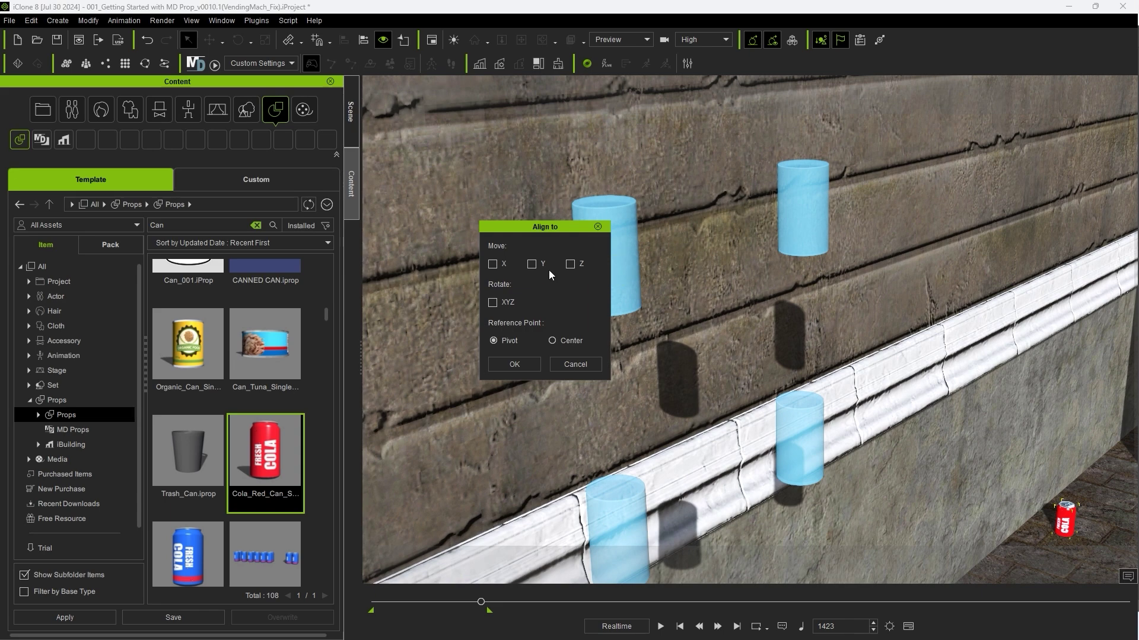
pyautogui.click(494, 265)
pyautogui.click(571, 264)
pyautogui.moveTo(509, 230); pyautogui.dragTo(416, 231)
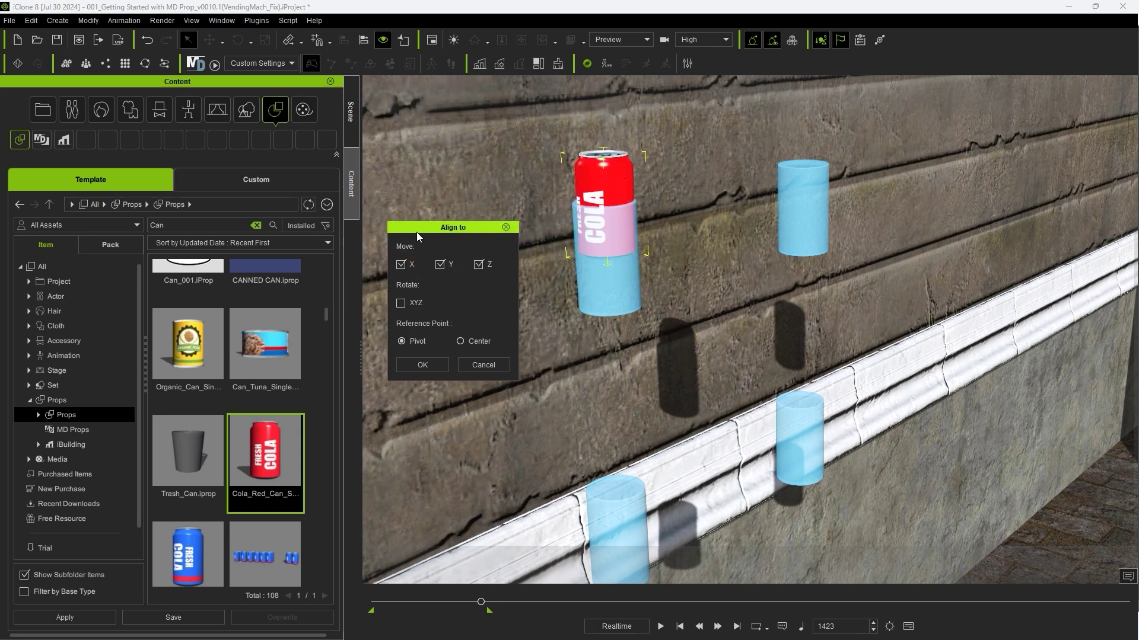
pyautogui.click(407, 366)
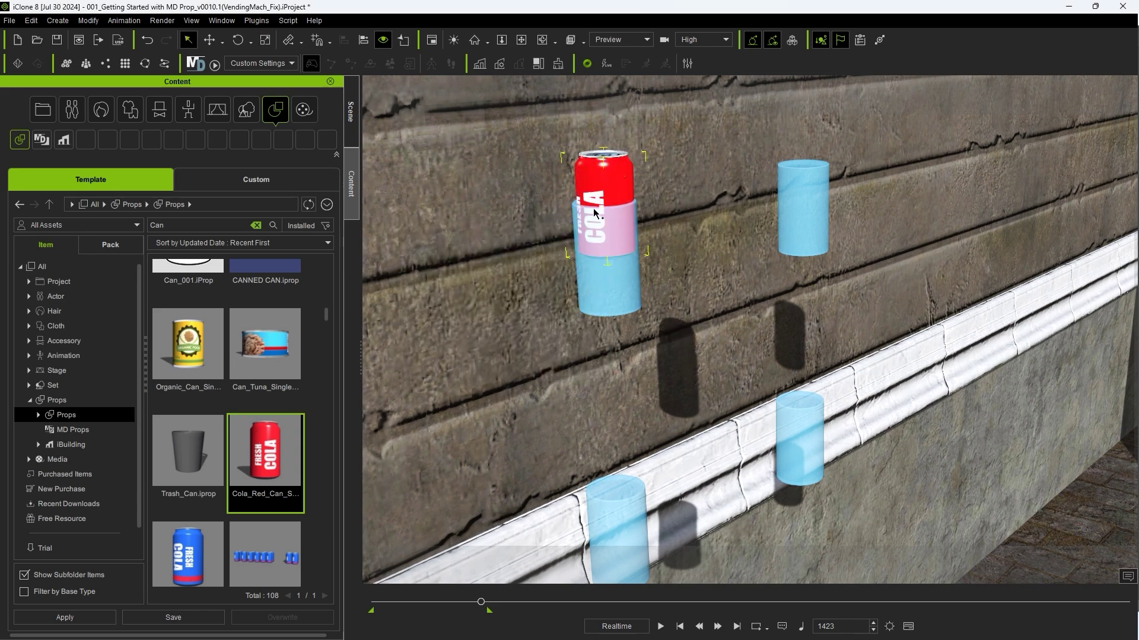
pyautogui.moveTo(595, 213); pyautogui.dragTo(597, 257)
# - Attach the red cola can to the Beverage node under Beverage1 and hide its Sample2 placeholder
pyautogui.click(352, 123)
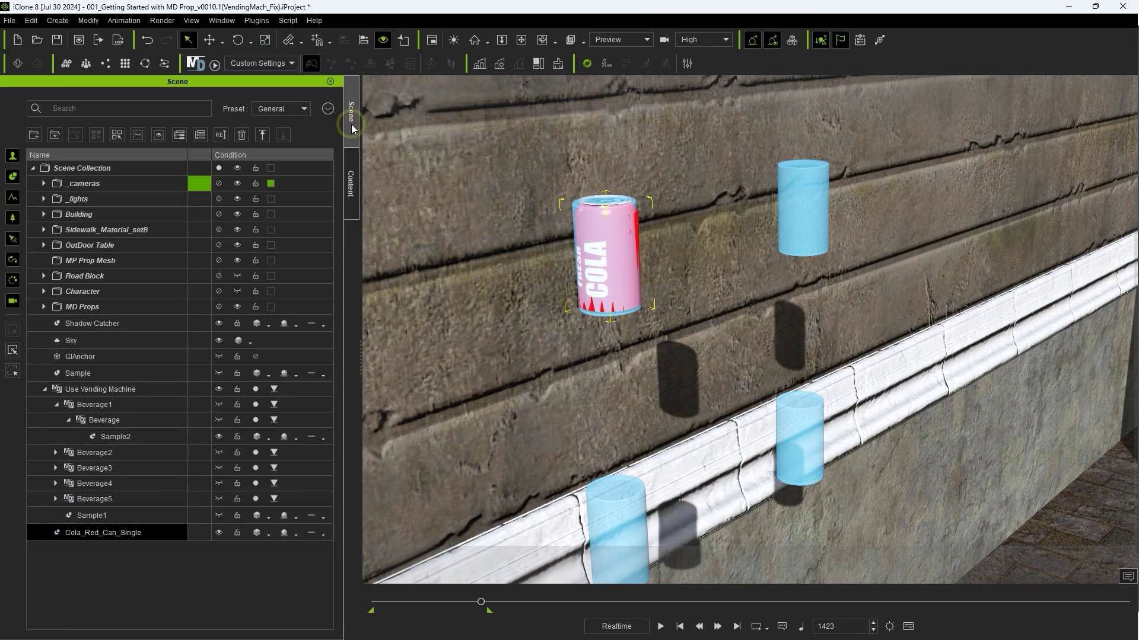
pyautogui.rightClick(617, 267)
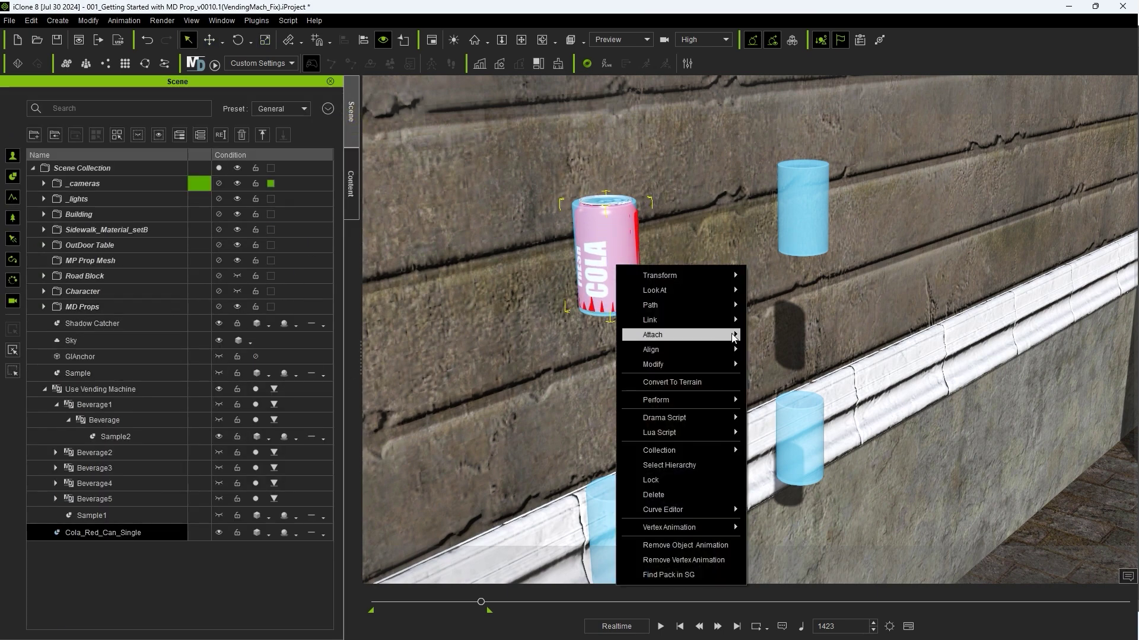
pyautogui.moveTo(733, 337)
pyautogui.click(774, 336)
pyautogui.click(108, 420)
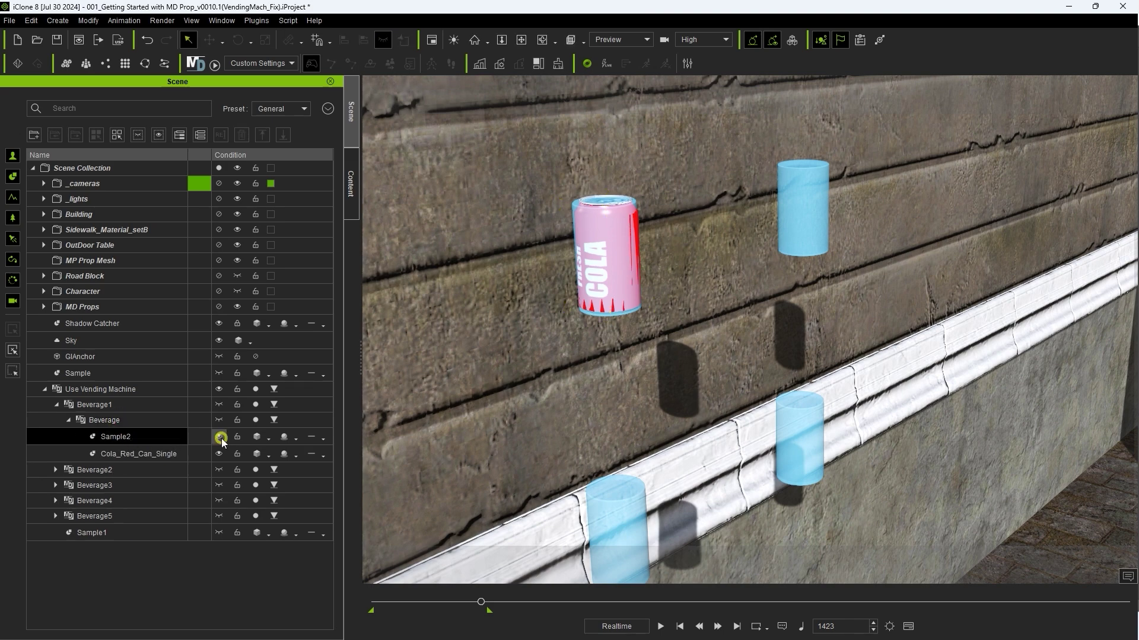
pyautogui.click(118, 436)
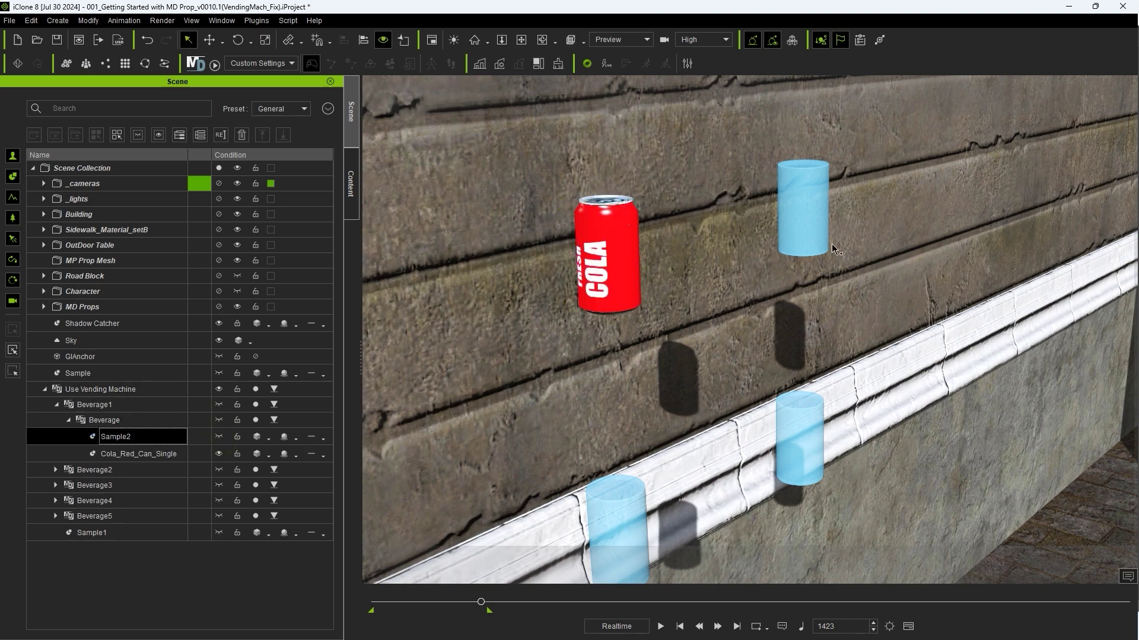
# - Replace the placeholder can beside the red cola can with the custom Can_Blue prop and show the Sample1 machine body again
pyautogui.click(351, 184)
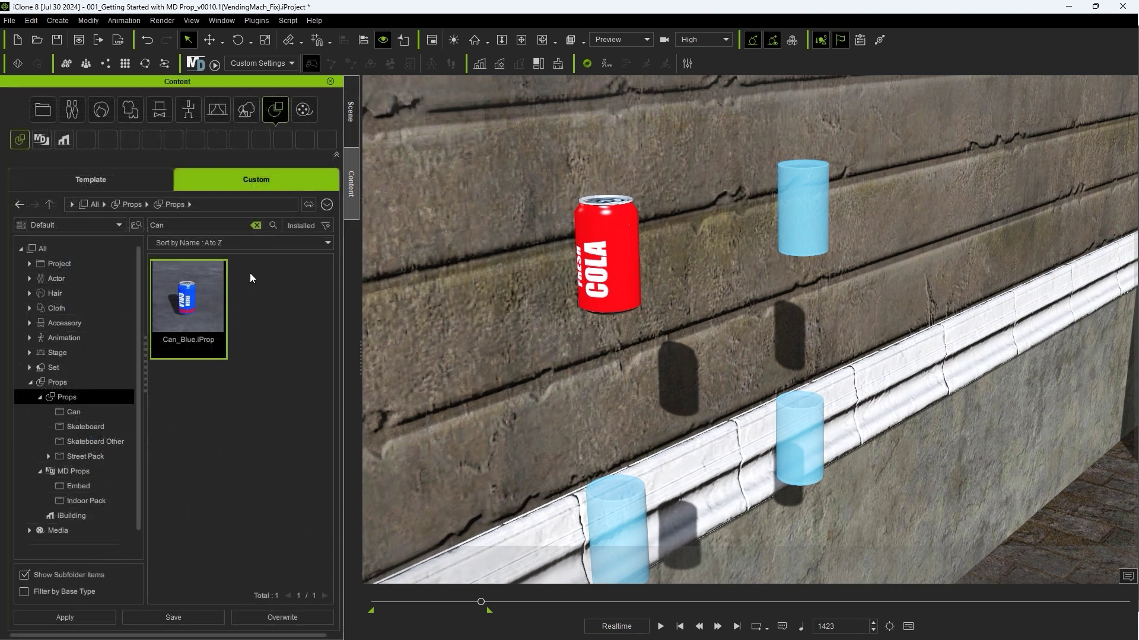
pyautogui.moveTo(189, 307); pyautogui.dragTo(813, 233)
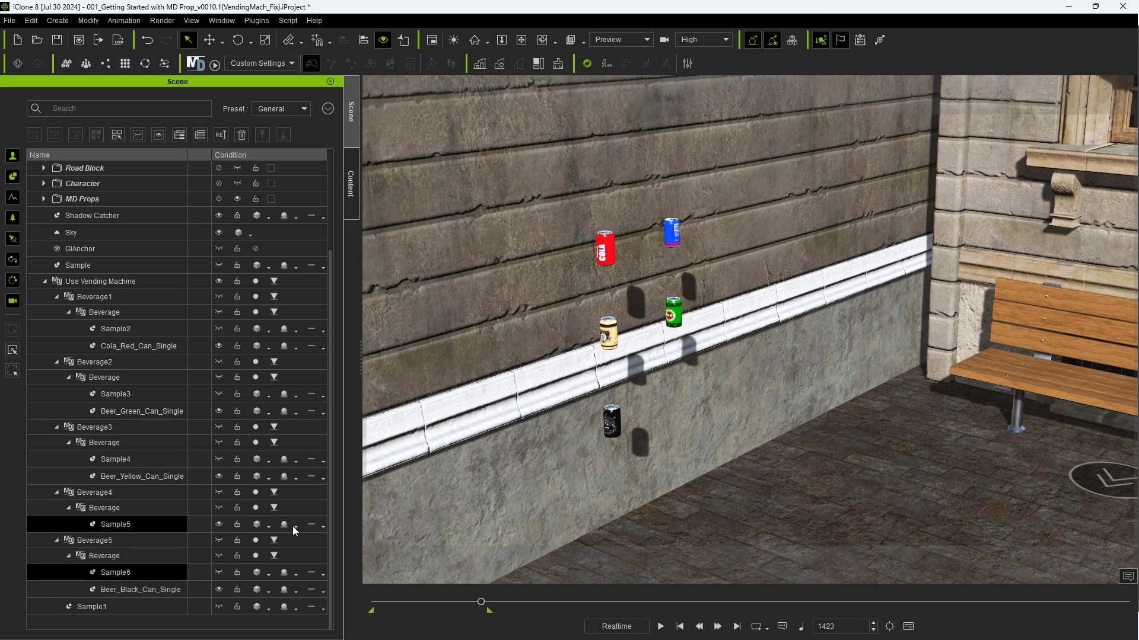
pyautogui.click(218, 612)
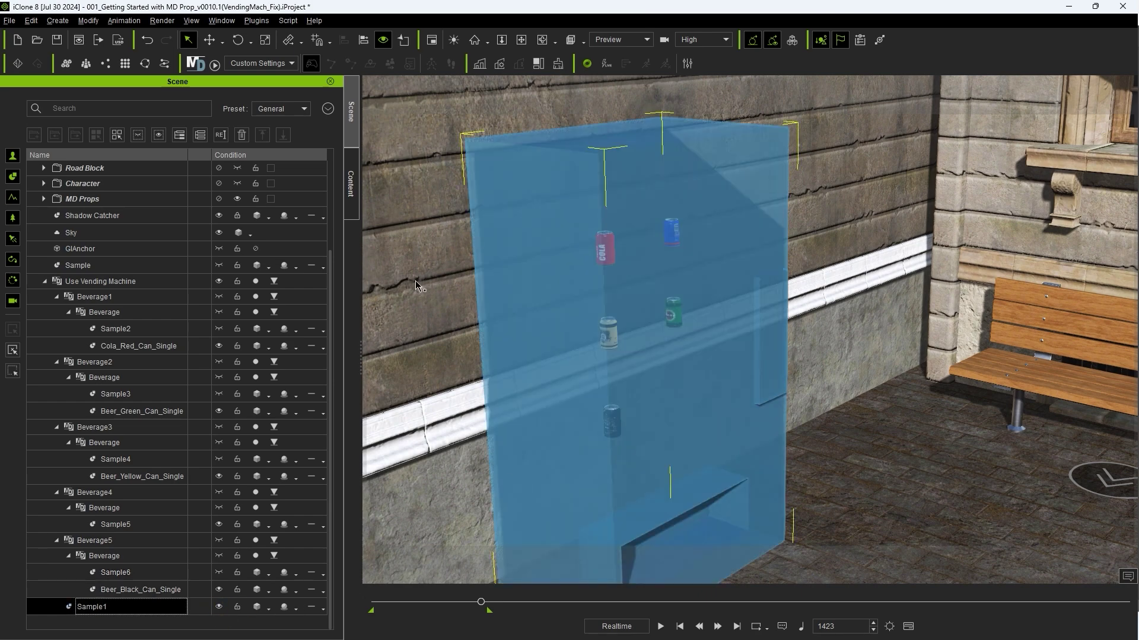
# - Search the props for Vending, add the Vending_machine prop and fit it into the blue placeholder machine against the wall
pyautogui.click(353, 201)
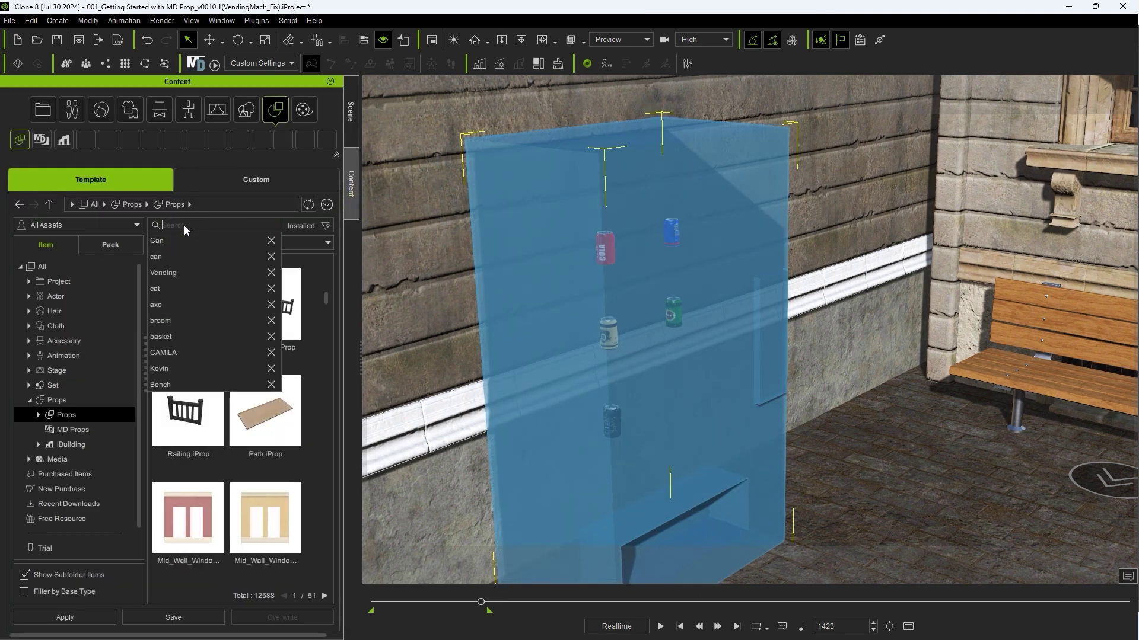
pyautogui.write('Vending')
pyautogui.press('Return')
pyautogui.moveTo(201, 297); pyautogui.dragTo(771, 522)
pyautogui.press('e')
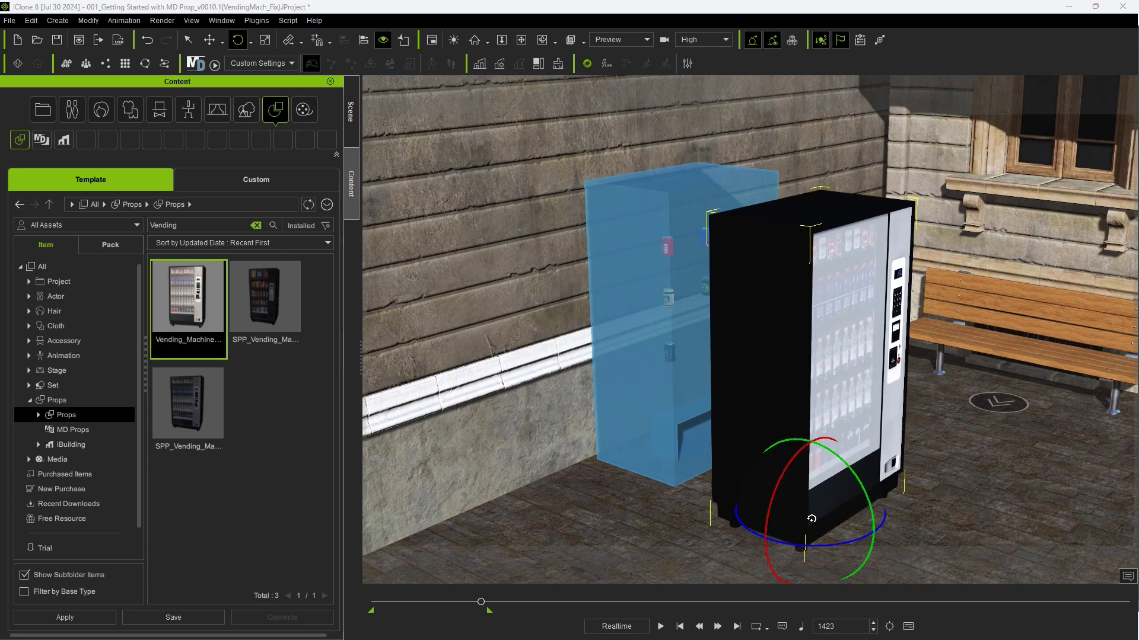
pyautogui.hotkey('ctrl', 'z')
pyautogui.press('q')
# - Attach the Vending_machine prop to the Use Vending Machine MD prop
pyautogui.click(352, 131)
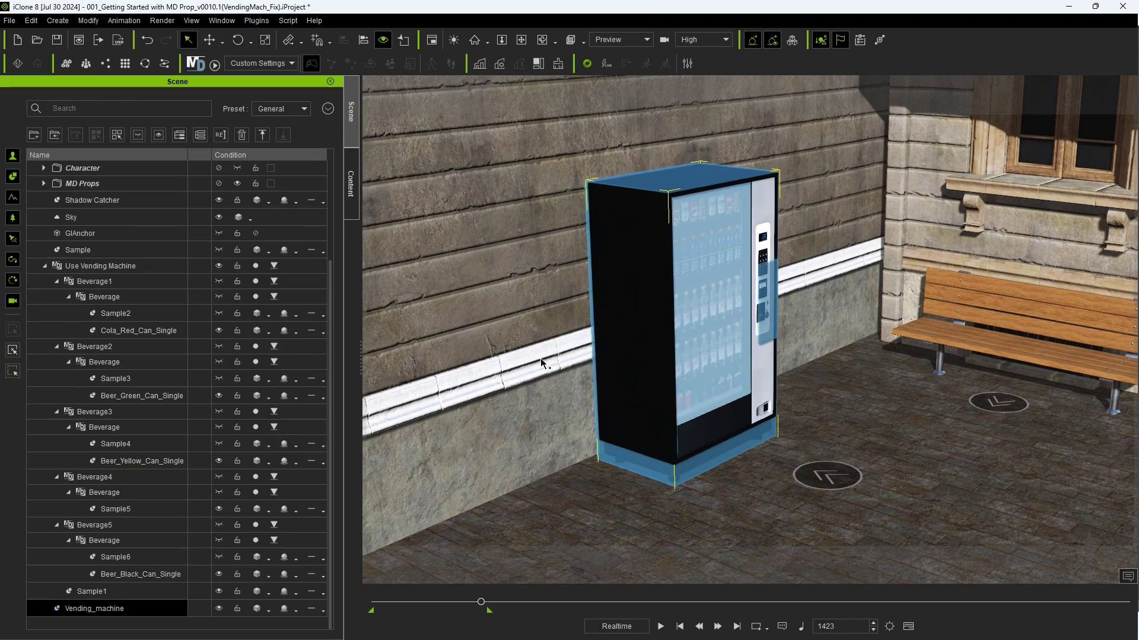
pyautogui.rightClick(665, 476)
pyautogui.moveTo(778, 247)
pyautogui.click(831, 247)
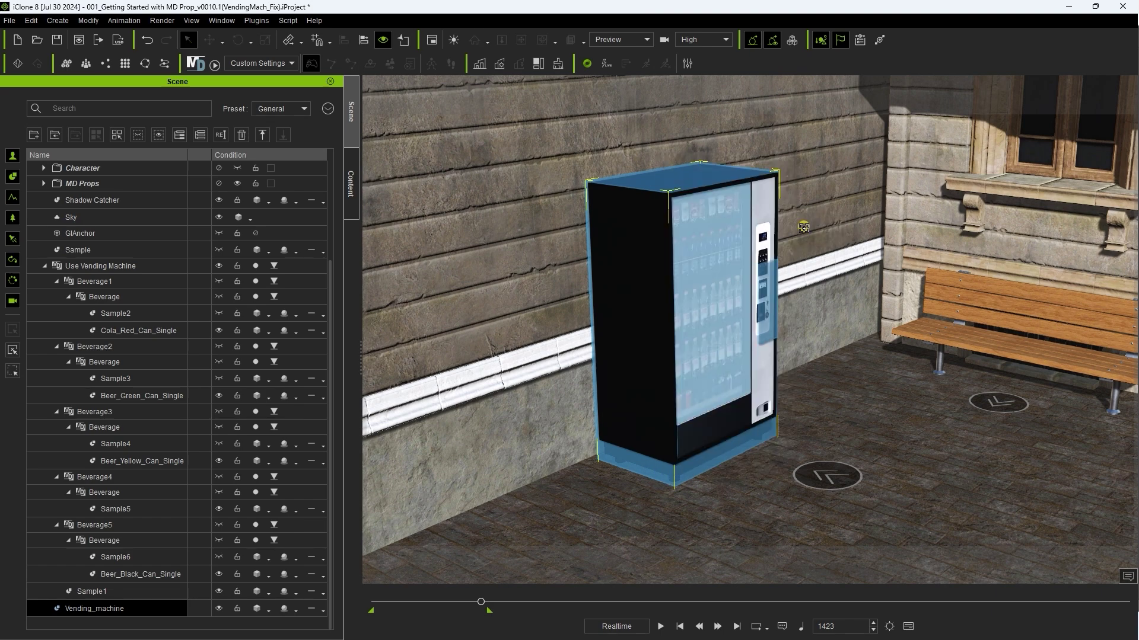